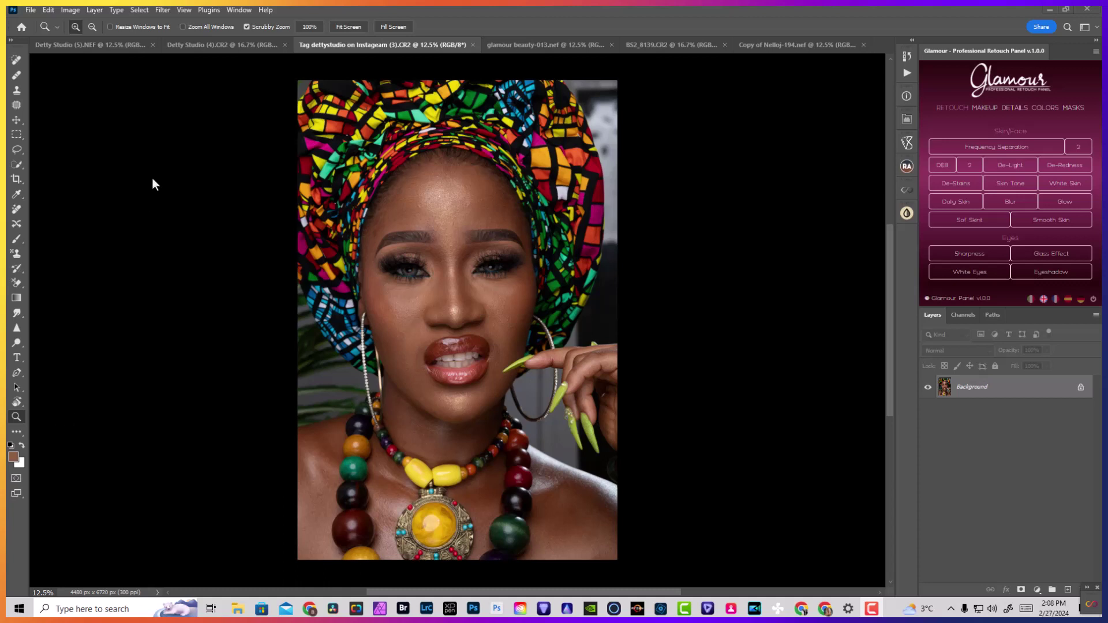
# Run Filter > Imagenomic > Portraiture 4 on the headwrap portrait.
pyautogui.click(163, 10)
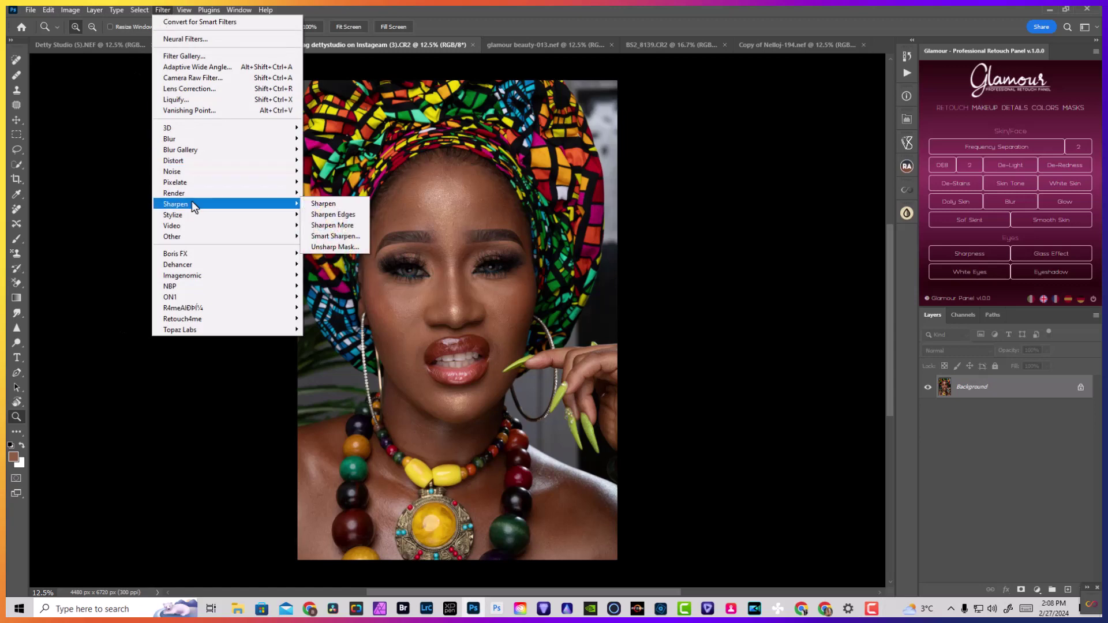
pyautogui.moveTo(194, 277)
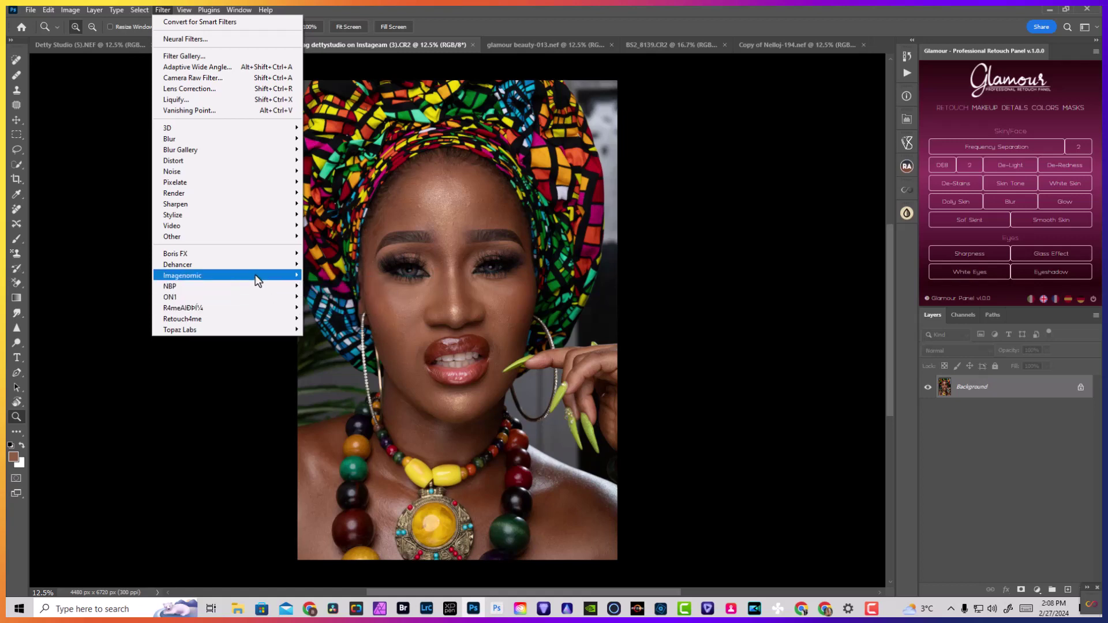
pyautogui.moveTo(256, 277)
pyautogui.click(325, 297)
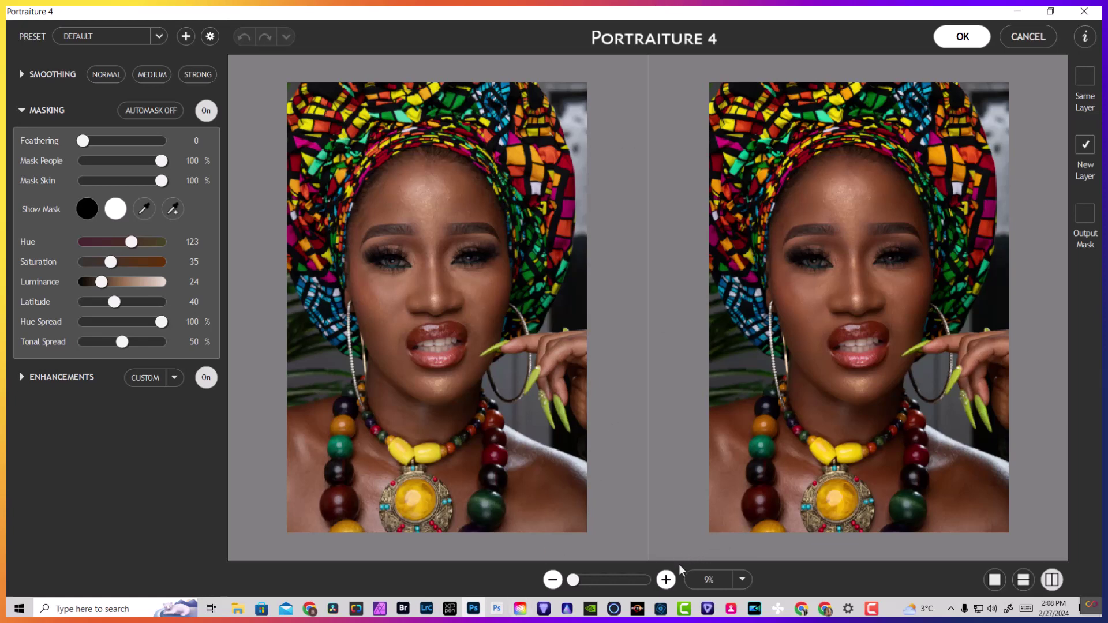
# Zoom the Portraiture preview to 25% on the eyes and lips and expand the Smoothing section.
pyautogui.click(665, 579)
pyautogui.moveTo(799, 358); pyautogui.dragTo(838, 480)
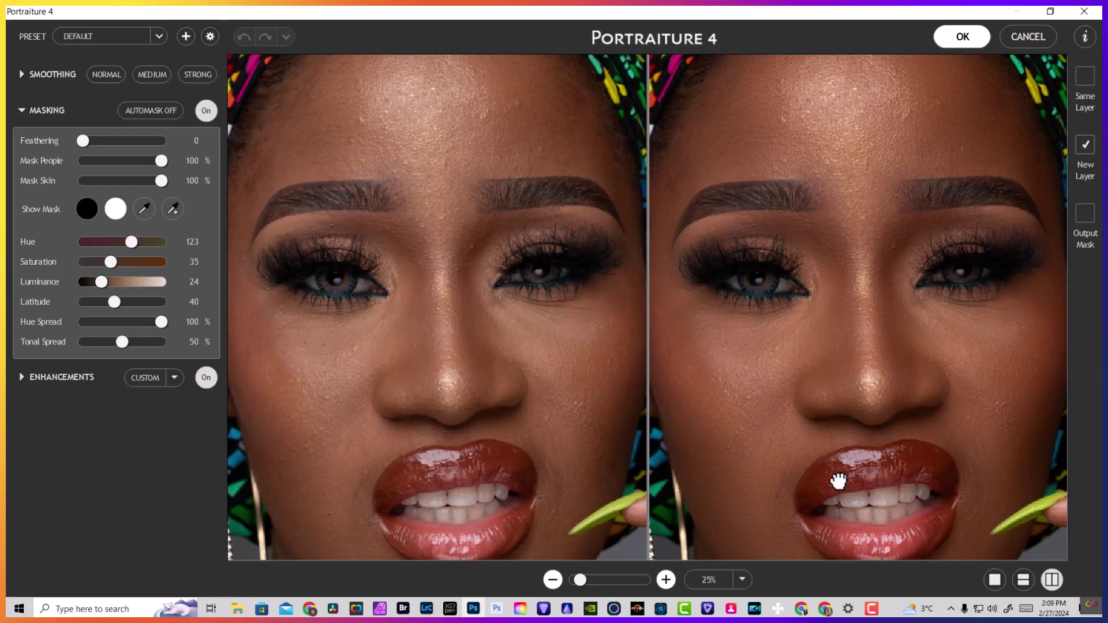
pyautogui.click(21, 377)
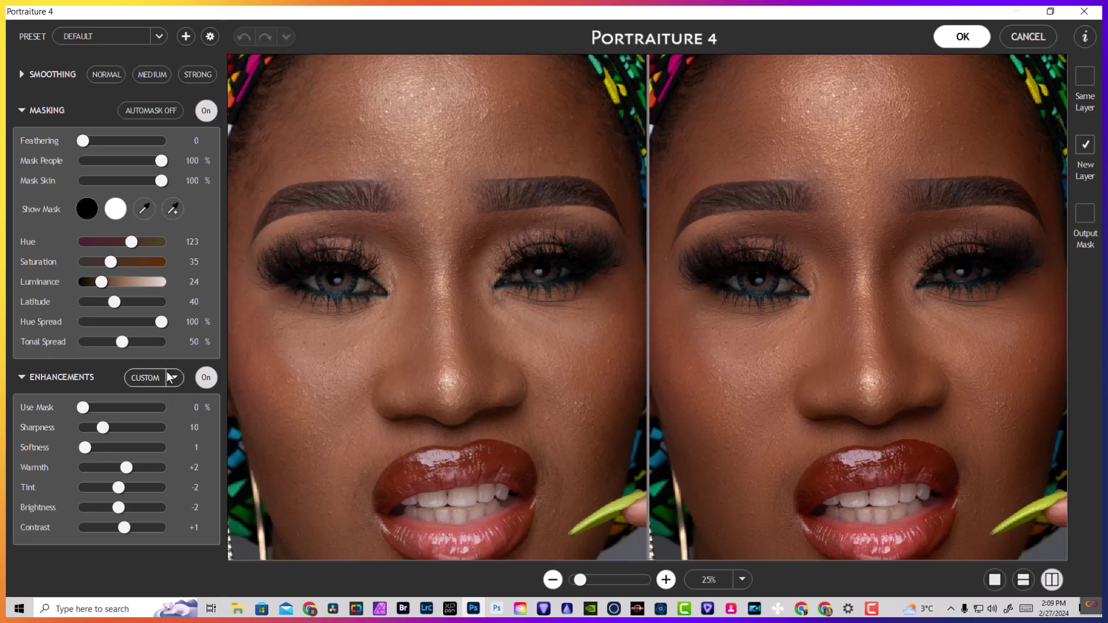
pyautogui.click(21, 74)
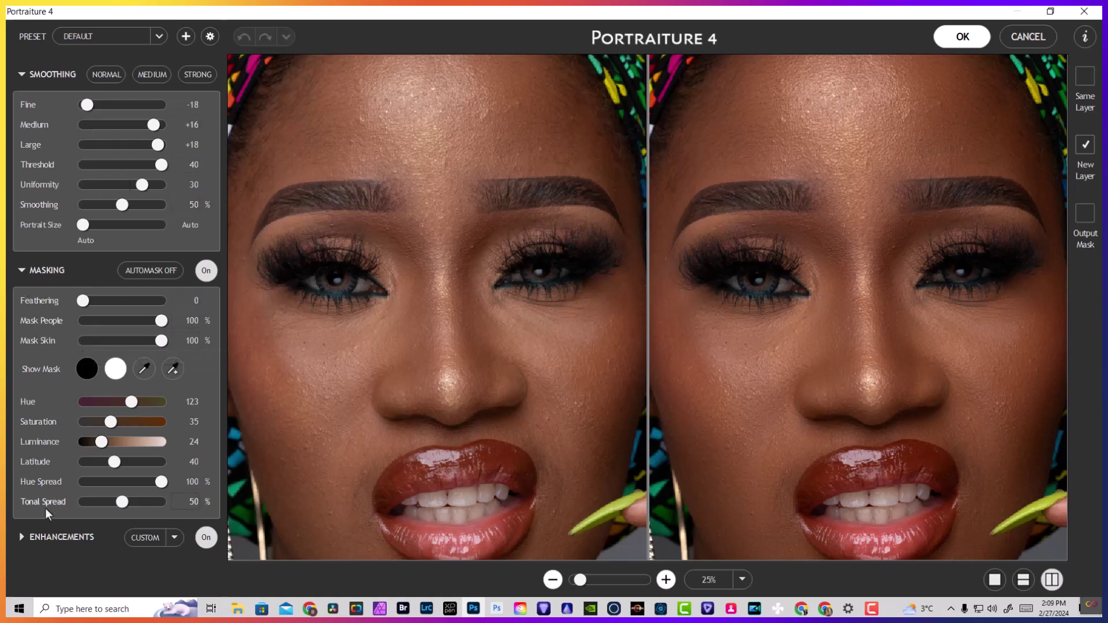
pyautogui.click(22, 537)
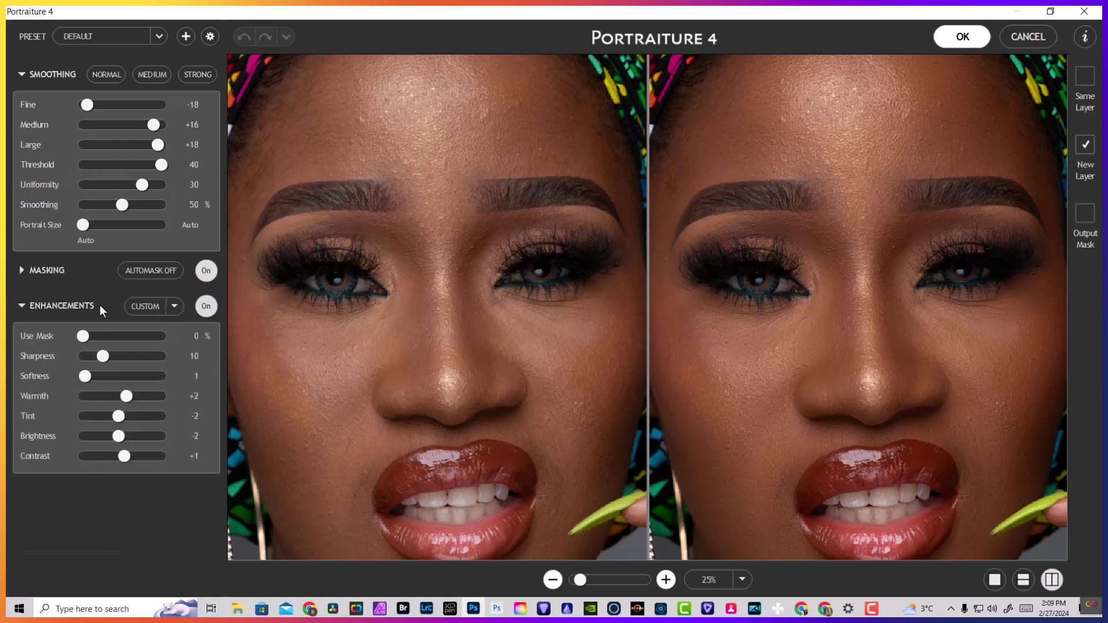
pyautogui.click(21, 74)
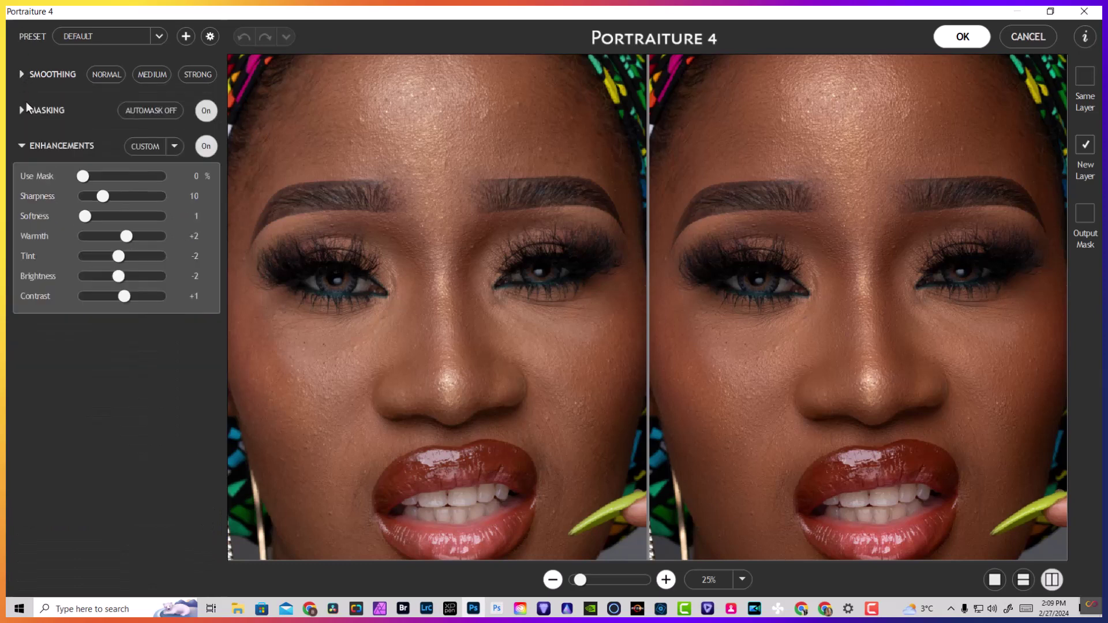
pyautogui.click(23, 74)
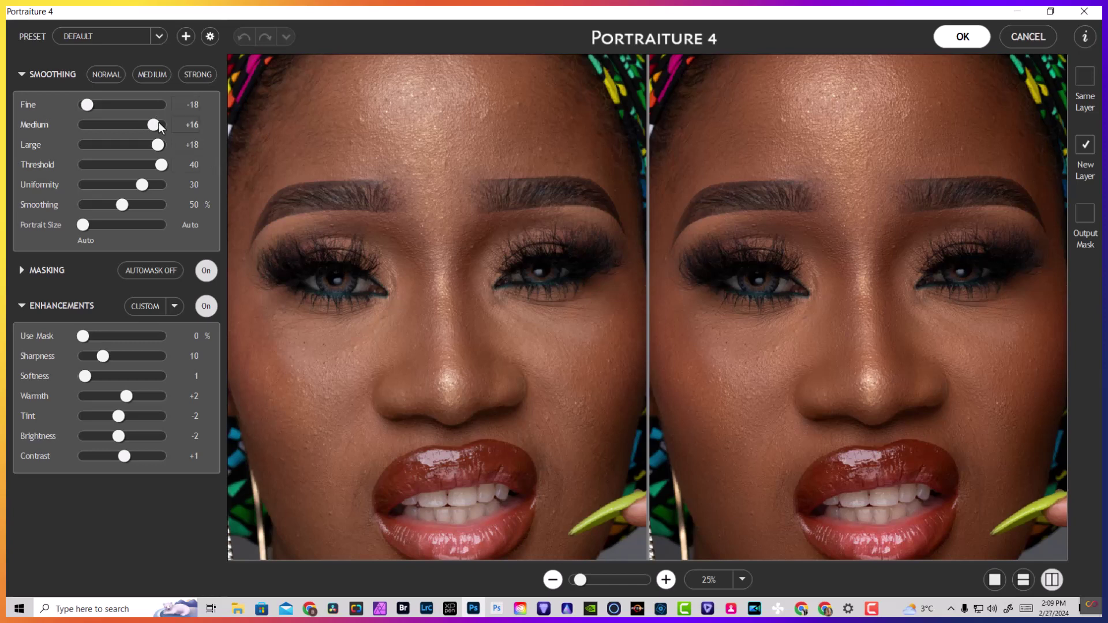
# Drag Medium and Large to -20 and Threshold, Uniformity and Smoothing to 0.
pyautogui.moveTo(153, 125); pyautogui.dragTo(83, 125)
pyautogui.moveTo(158, 145); pyautogui.dragTo(81, 145)
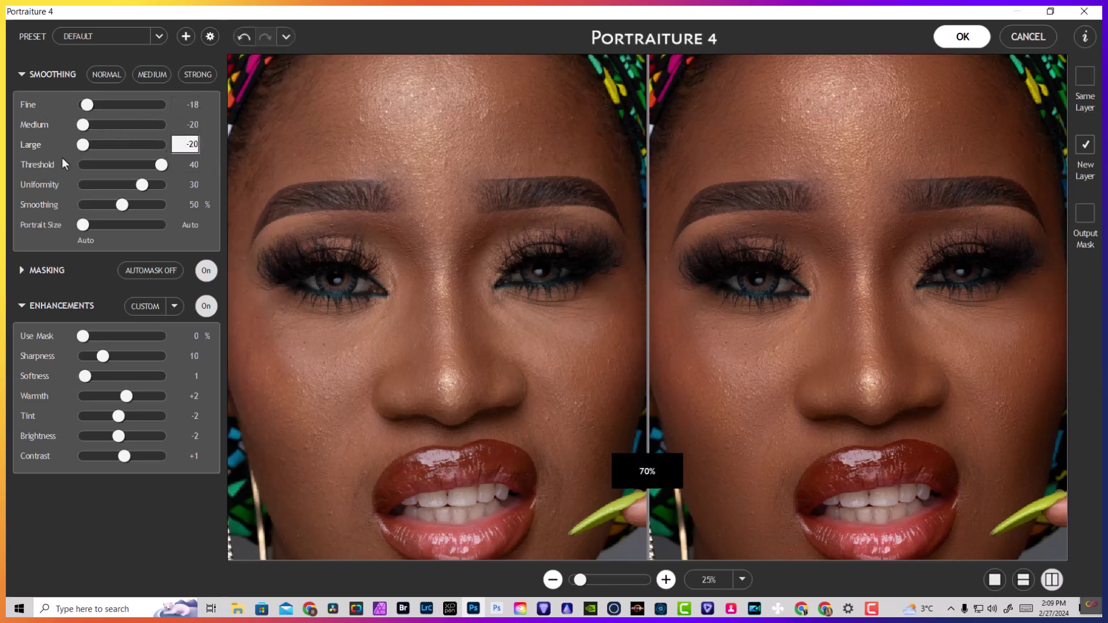
pyautogui.moveTo(161, 165); pyautogui.dragTo(83, 165)
pyautogui.moveTo(141, 184); pyautogui.dragTo(7, 207)
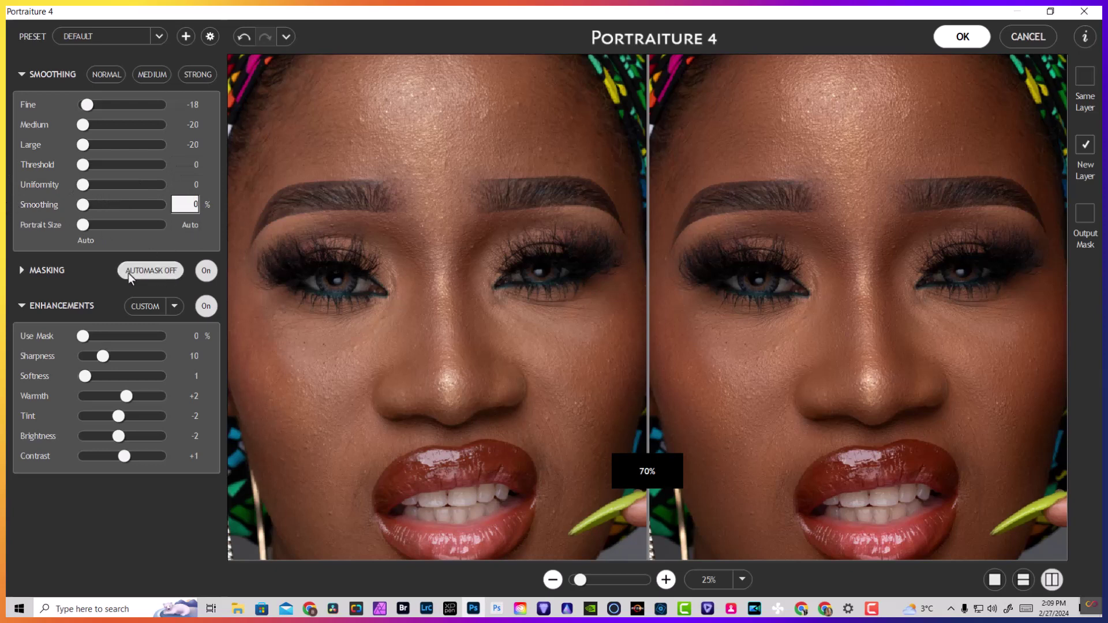
# Adjust Warmth and Tint, and set Brightness and Contrast enhancements to 0.
pyautogui.click(103, 356)
pyautogui.moveTo(122, 395); pyautogui.dragTo(124, 437)
pyautogui.write('0')
pyautogui.press('Return')
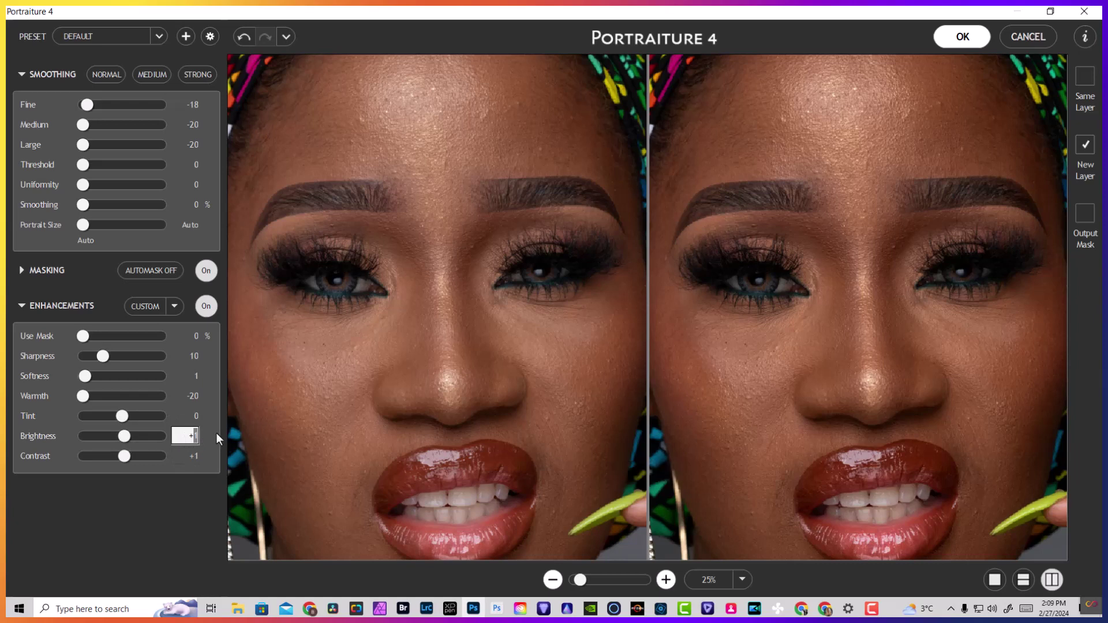
pyautogui.click(195, 456)
pyautogui.write('0')
pyautogui.press('Return')
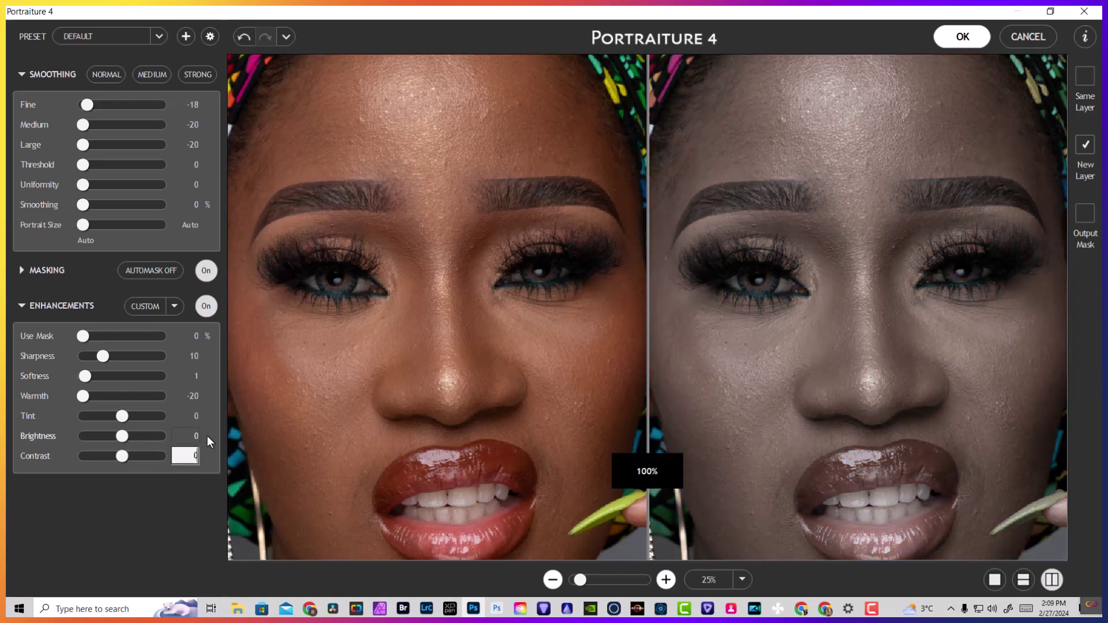
# Return Warmth and Sharpness to 0 and set Fine smoothing to -20.
pyautogui.moveTo(84, 398); pyautogui.dragTo(123, 401)
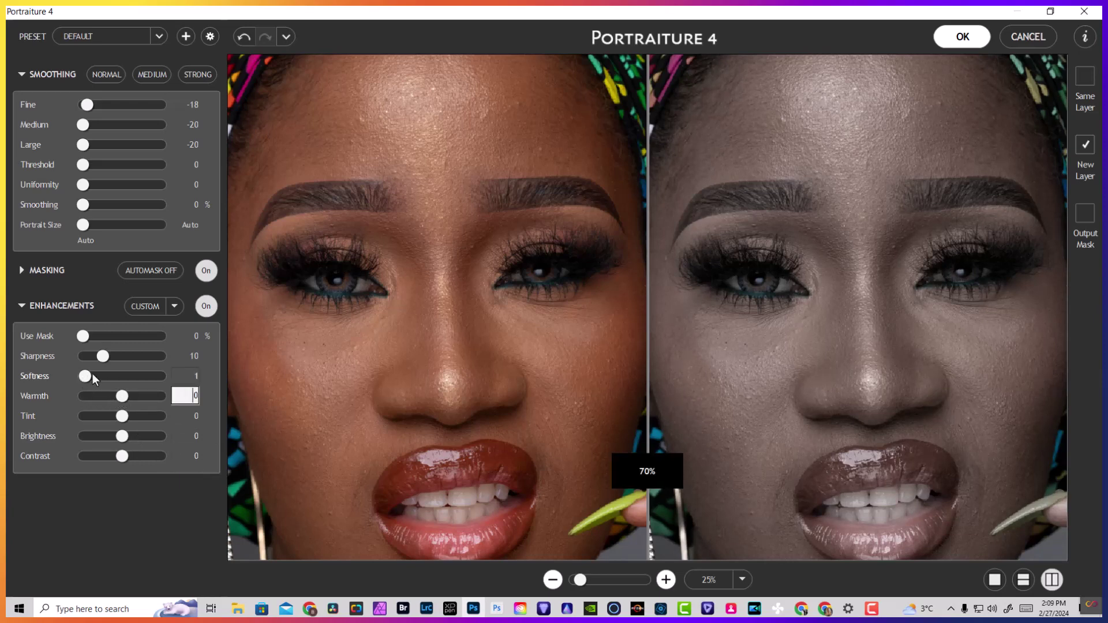
pyautogui.doubleClick(105, 355)
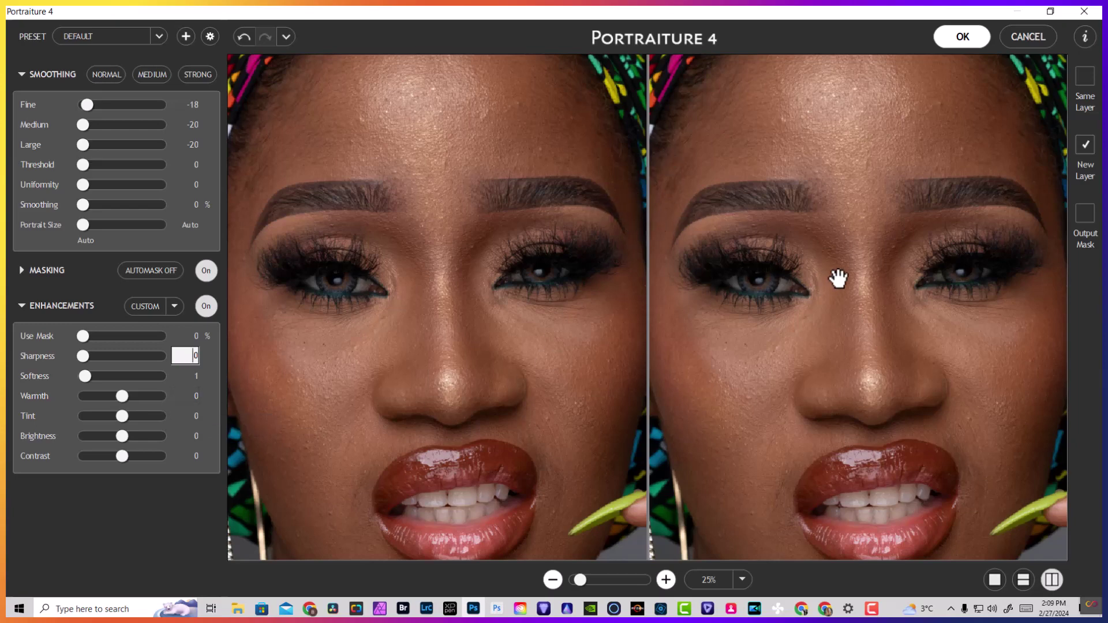
pyautogui.moveTo(840, 186); pyautogui.dragTo(865, 210)
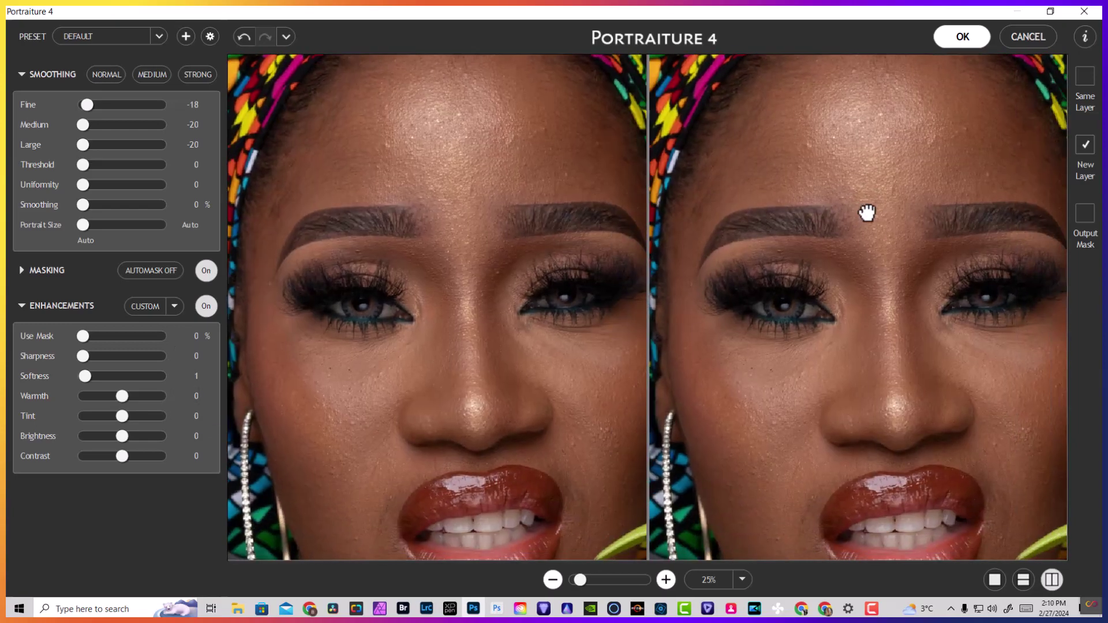
pyautogui.moveTo(87, 105); pyautogui.dragTo(82, 105)
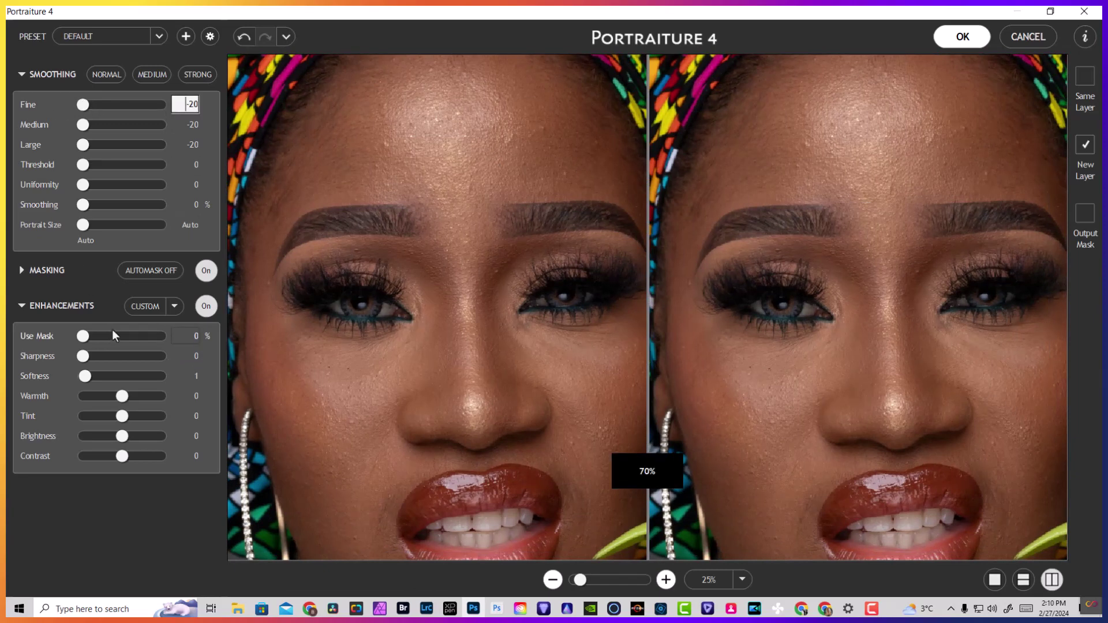
# Expand the Masking section and switch its On button to Off, viewing the whole portrait.
pyautogui.click(21, 270)
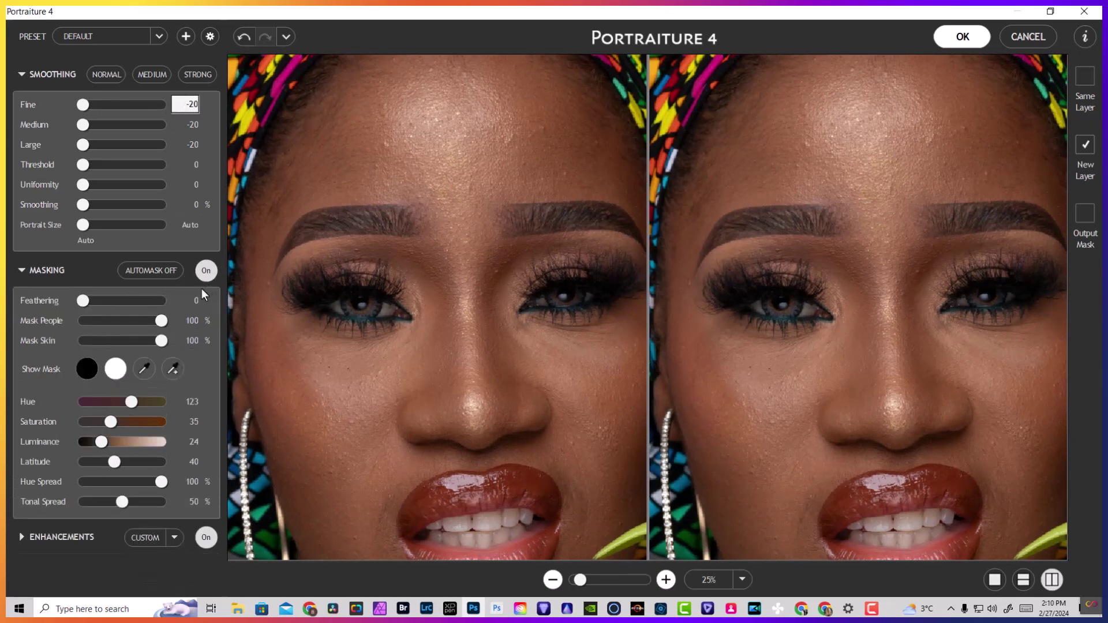
pyautogui.moveTo(873, 445); pyautogui.dragTo(858, 428)
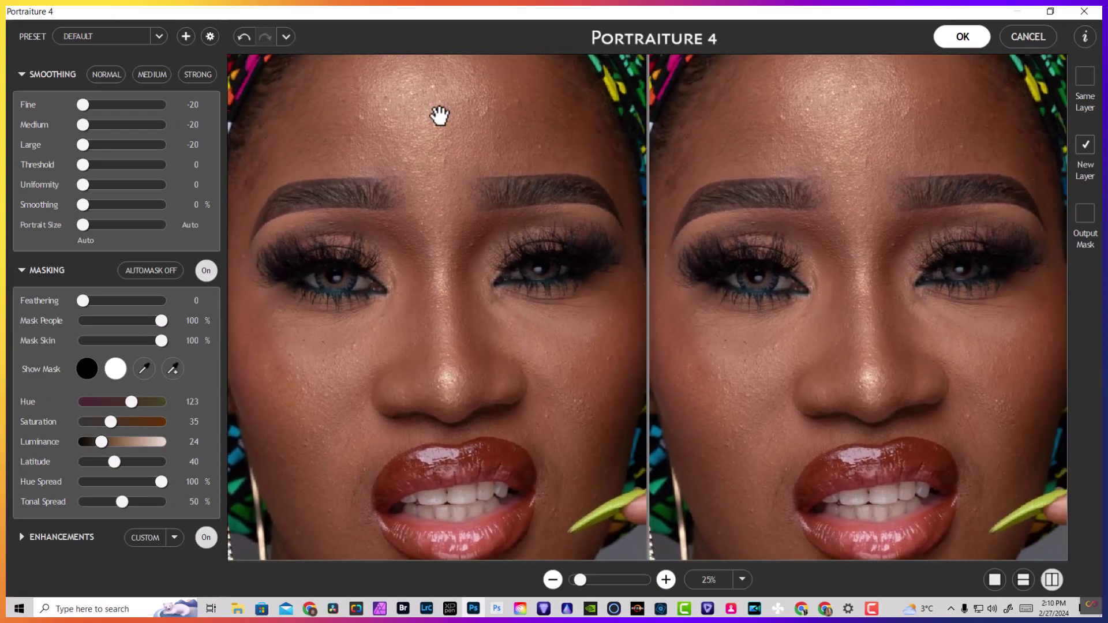
pyautogui.moveTo(414, 140); pyautogui.dragTo(435, 213)
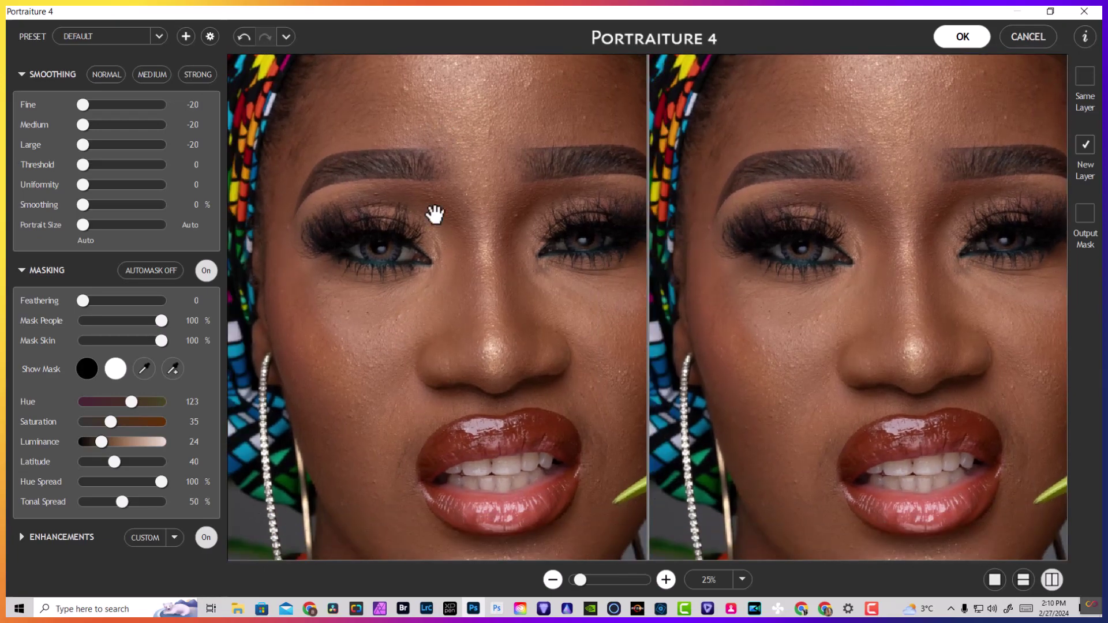
pyautogui.moveTo(502, 317)
pyautogui.mouseDown()
pyautogui.moveTo(469, 361)
pyautogui.moveTo(539, 428)
pyautogui.moveTo(546, 460)
pyautogui.moveTo(519, 495)
pyautogui.moveTo(531, 375)
pyautogui.moveTo(487, 174)
pyautogui.moveTo(514, 272)
pyautogui.moveTo(507, 300)
pyautogui.moveTo(524, 254)
pyautogui.moveTo(510, 333)
pyautogui.mouseUp()
pyautogui.moveTo(383, 205); pyautogui.dragTo(390, 331)
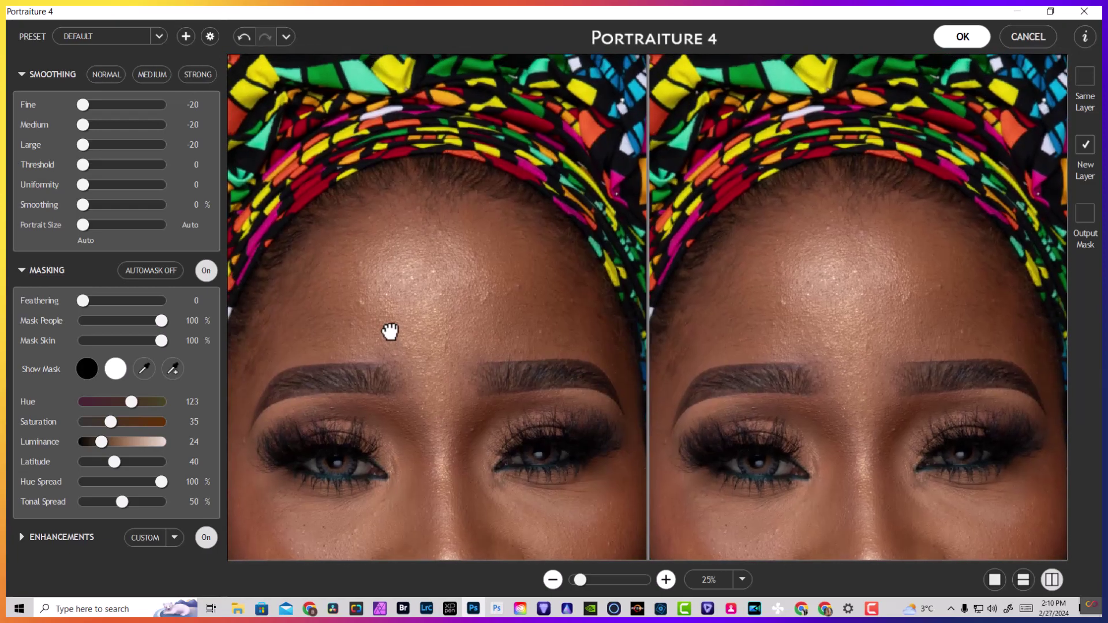
pyautogui.click(206, 271)
pyautogui.moveTo(819, 423); pyautogui.dragTo(742, 333)
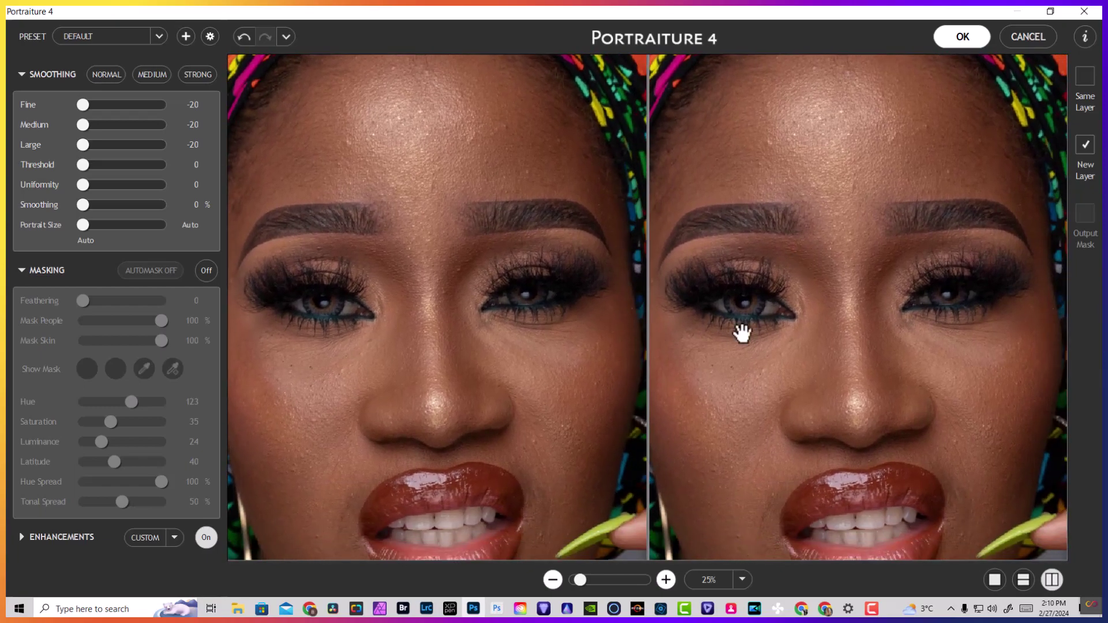
pyautogui.click(553, 580)
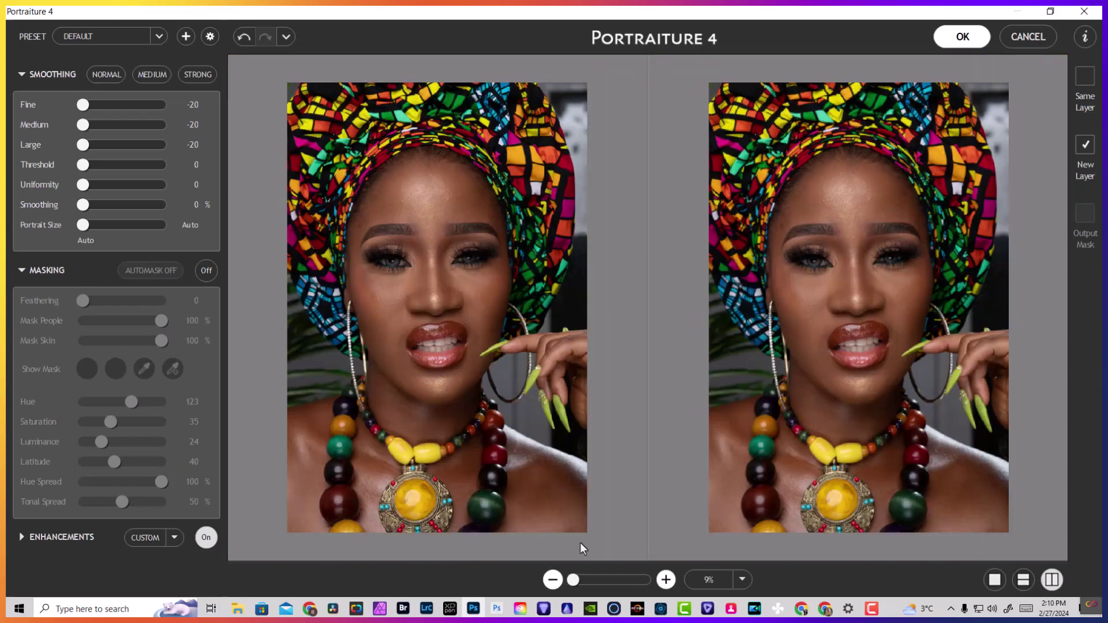
# With the preview at 25%, set Fine to -18 and raise Smoothing to 100%.
pyautogui.click(666, 579)
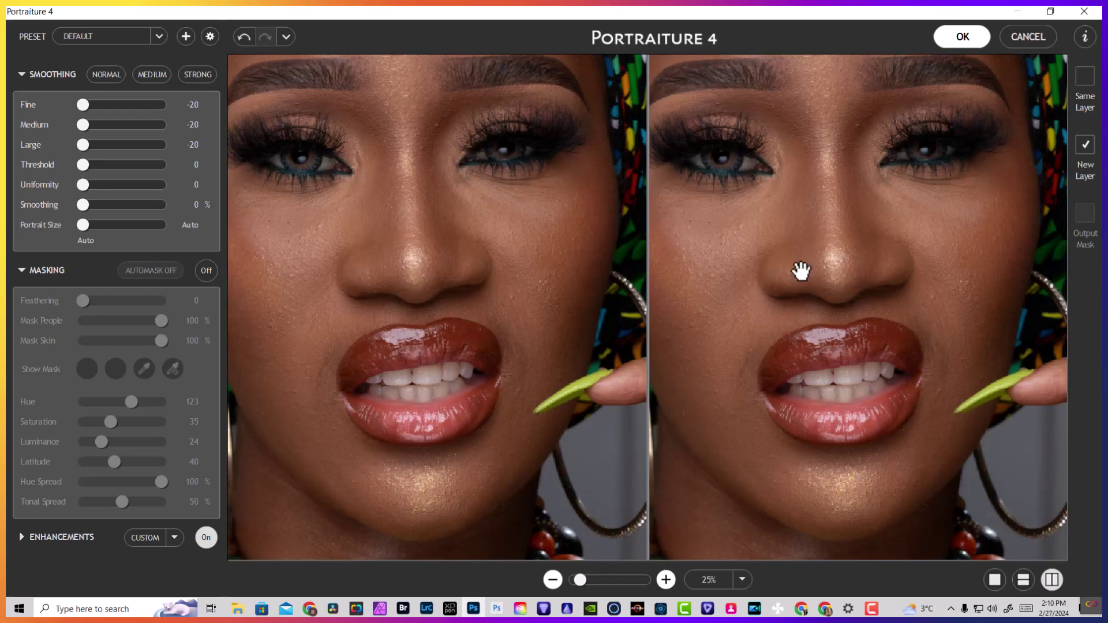
pyautogui.moveTo(799, 271); pyautogui.dragTo(891, 501)
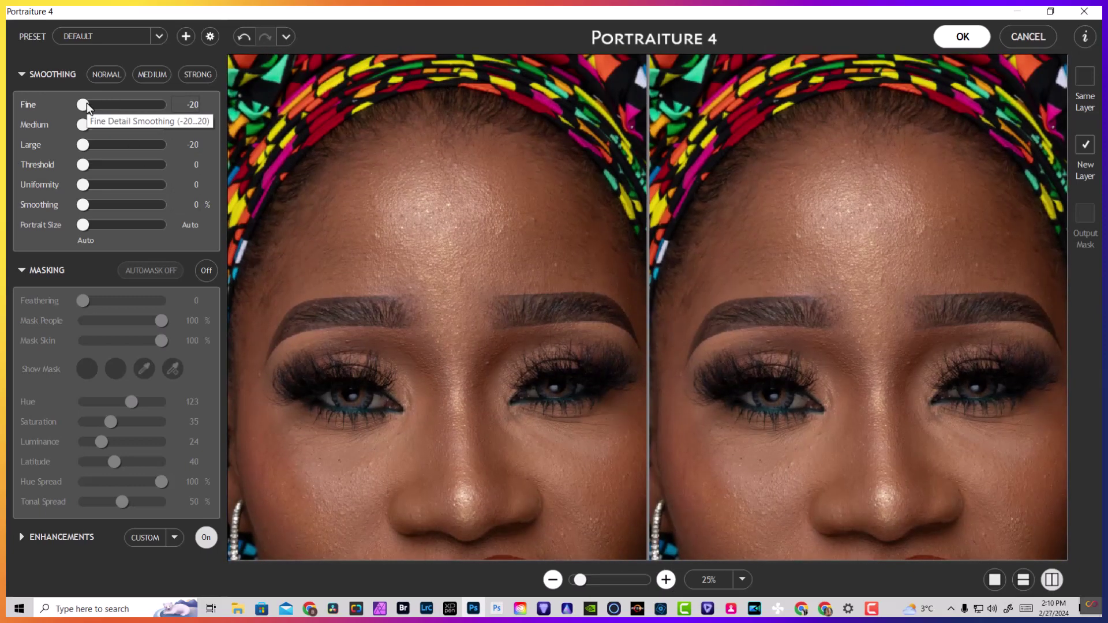
pyautogui.moveTo(86, 103); pyautogui.dragTo(61, 105)
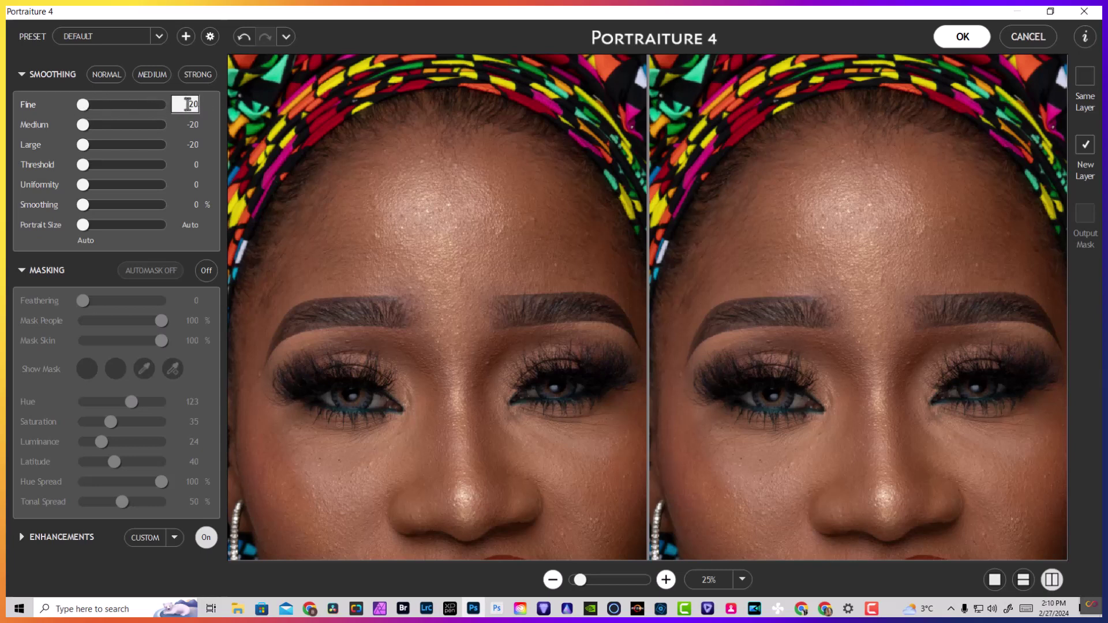
pyautogui.press('Up')
pyautogui.press('Up')
pyautogui.moveTo(885, 396); pyautogui.dragTo(831, 319)
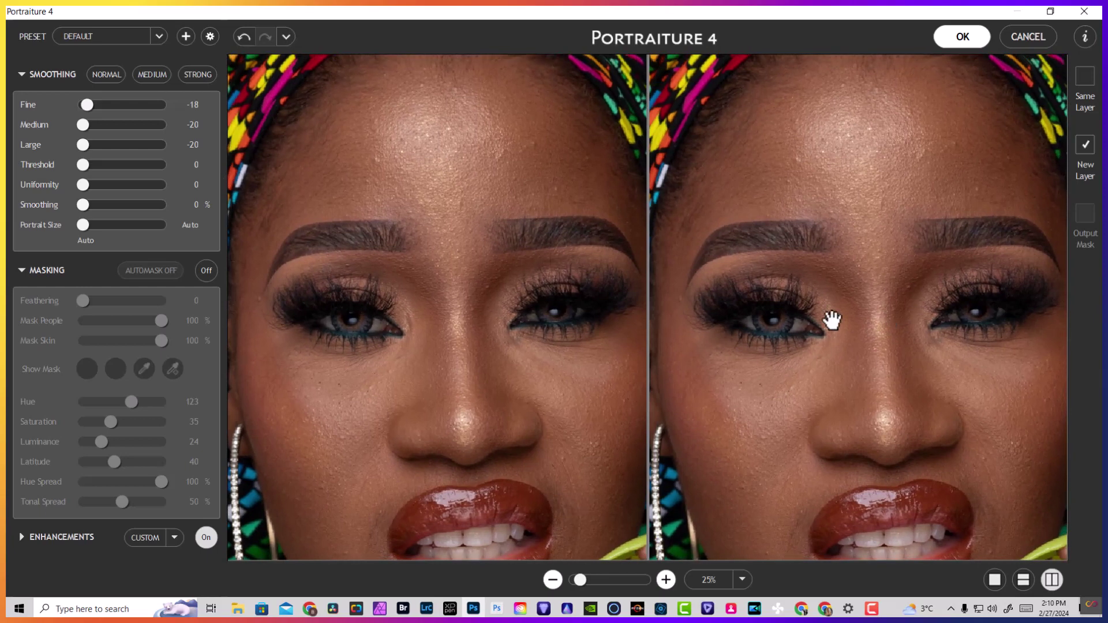
pyautogui.click(84, 206)
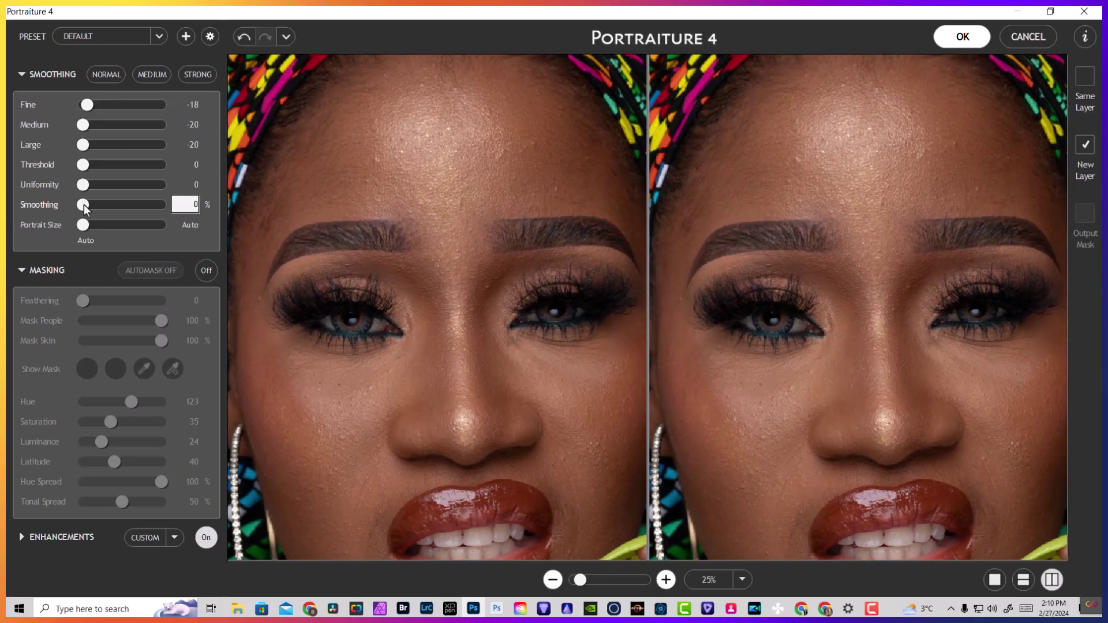
pyautogui.moveTo(84, 206); pyautogui.dragTo(266, 203)
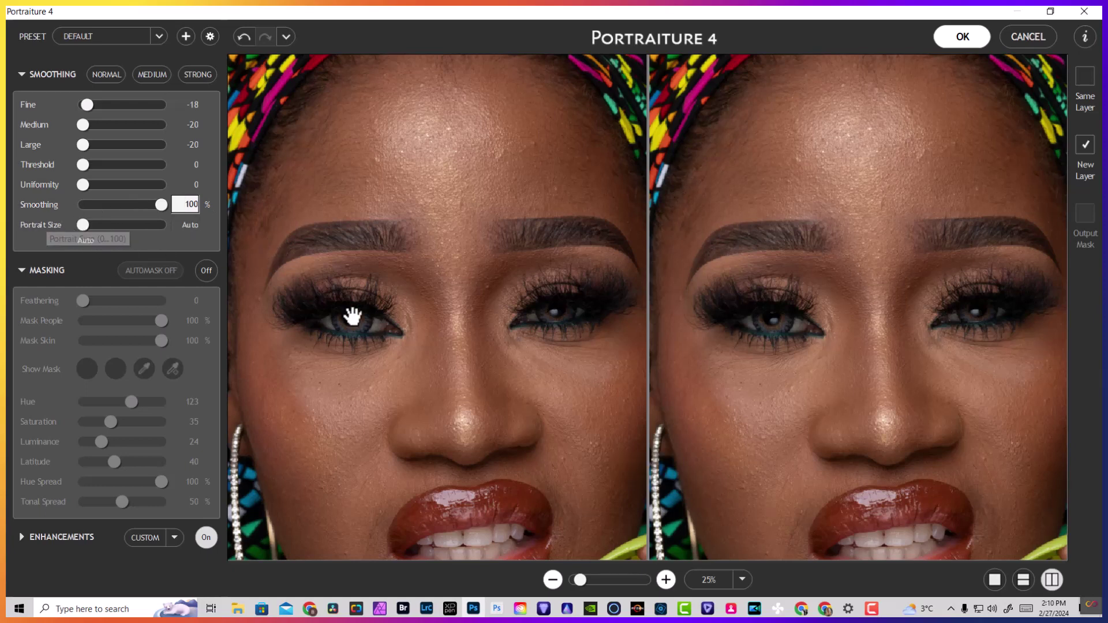
pyautogui.moveTo(536, 427); pyautogui.dragTo(917, 455)
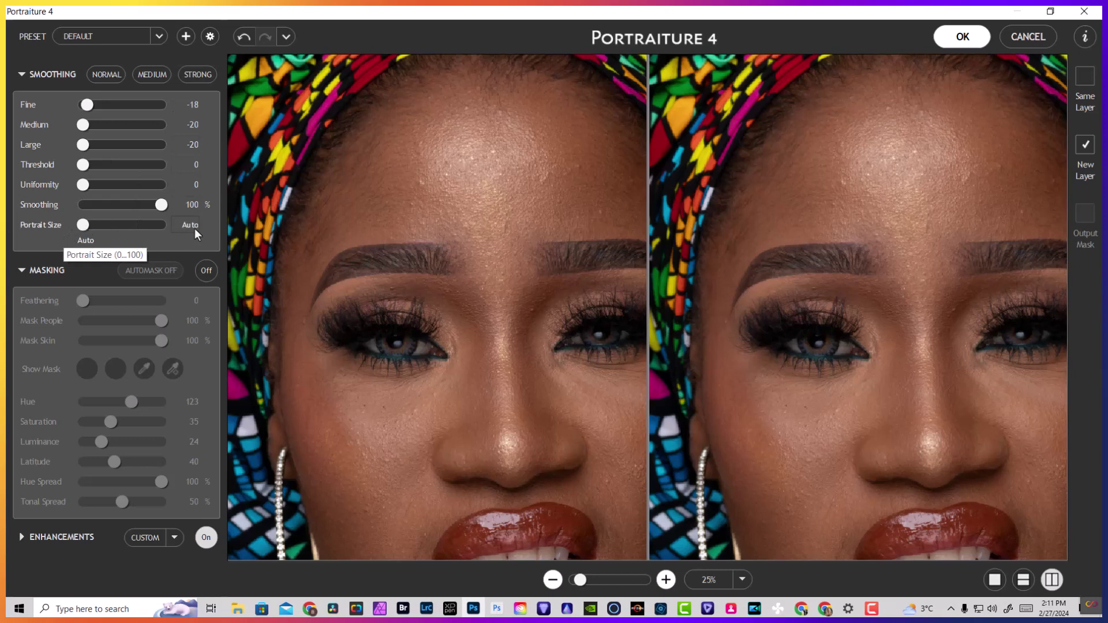
pyautogui.moveTo(885, 356); pyautogui.dragTo(871, 306)
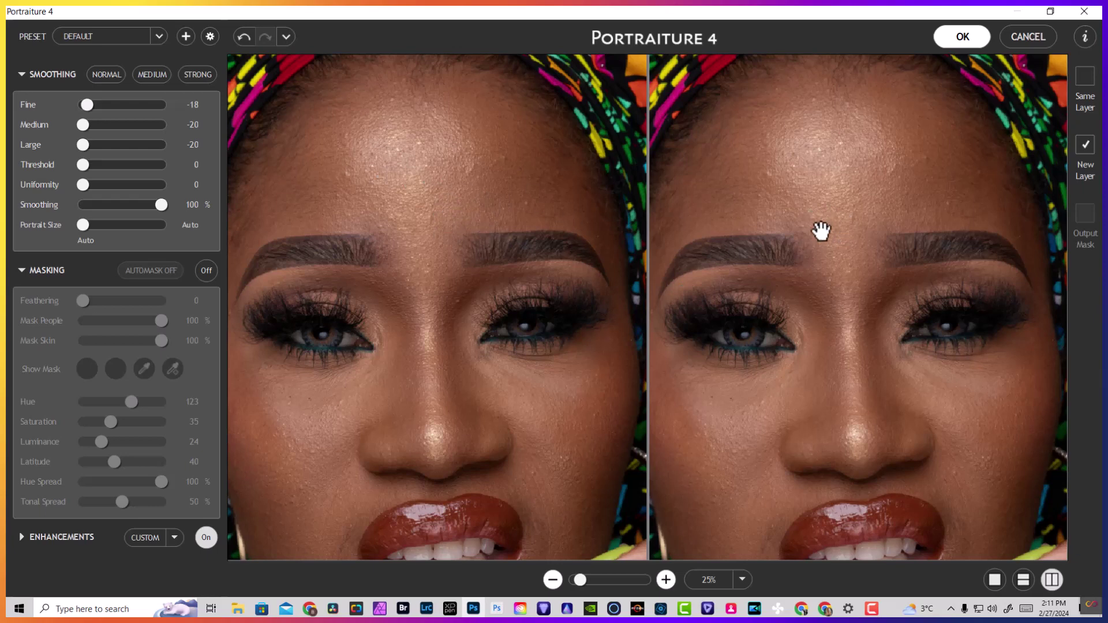
# Raise Medium and Large detail smoothing to +20.
pyautogui.moveTo(818, 233)
pyautogui.mouseDown()
pyautogui.moveTo(829, 277)
pyautogui.moveTo(806, 250)
pyautogui.mouseUp()
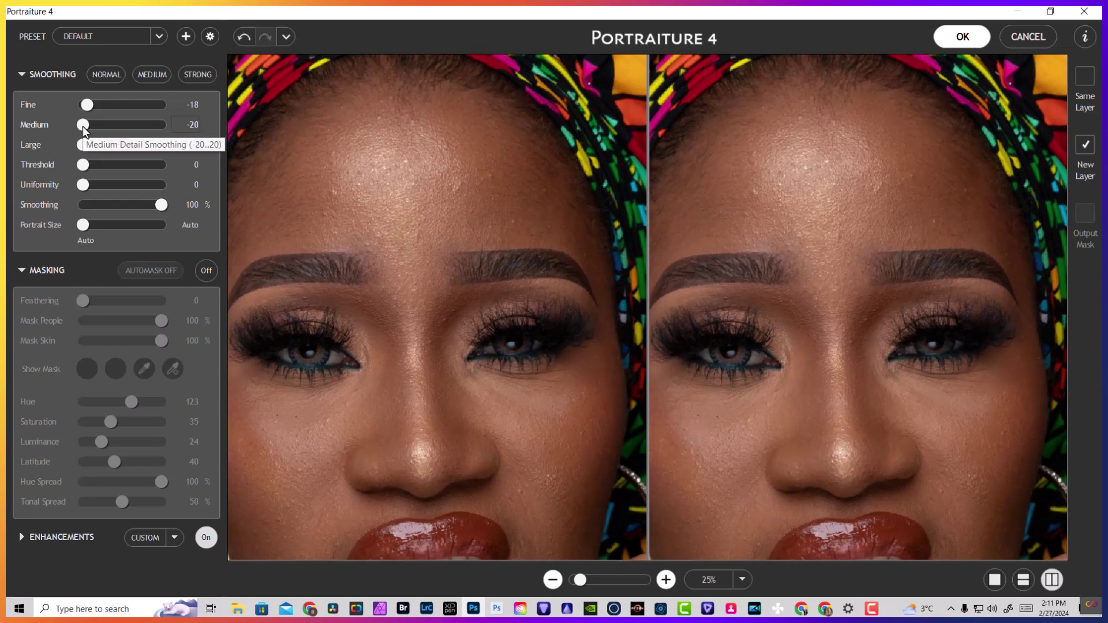
pyautogui.moveTo(84, 128); pyautogui.dragTo(262, 136)
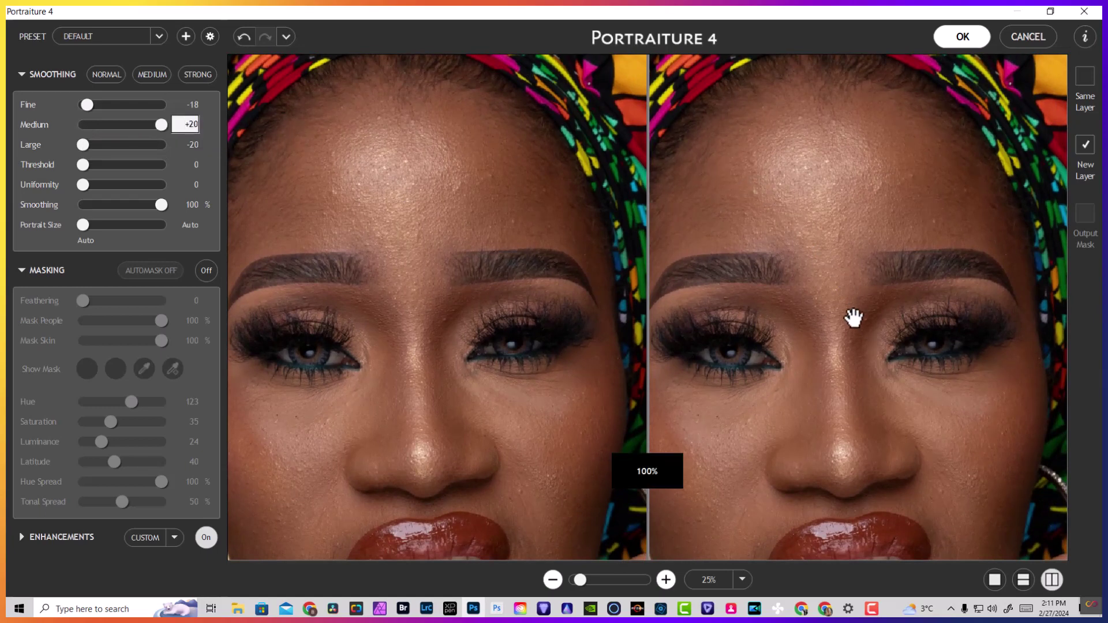
pyautogui.moveTo(841, 364); pyautogui.dragTo(824, 322)
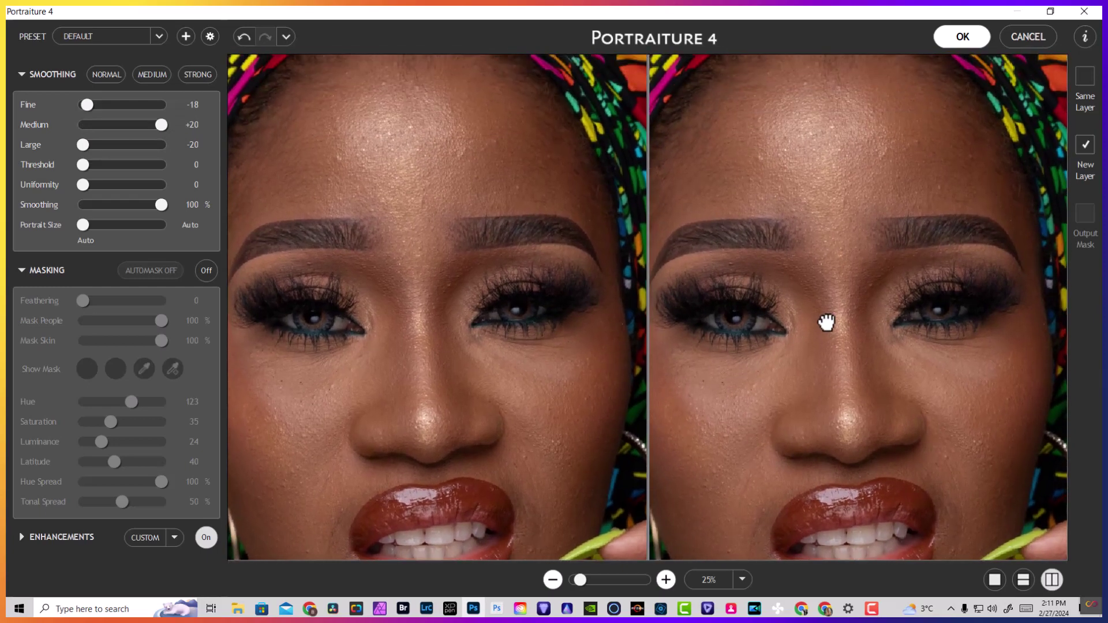
pyautogui.moveTo(710, 443); pyautogui.dragTo(737, 396)
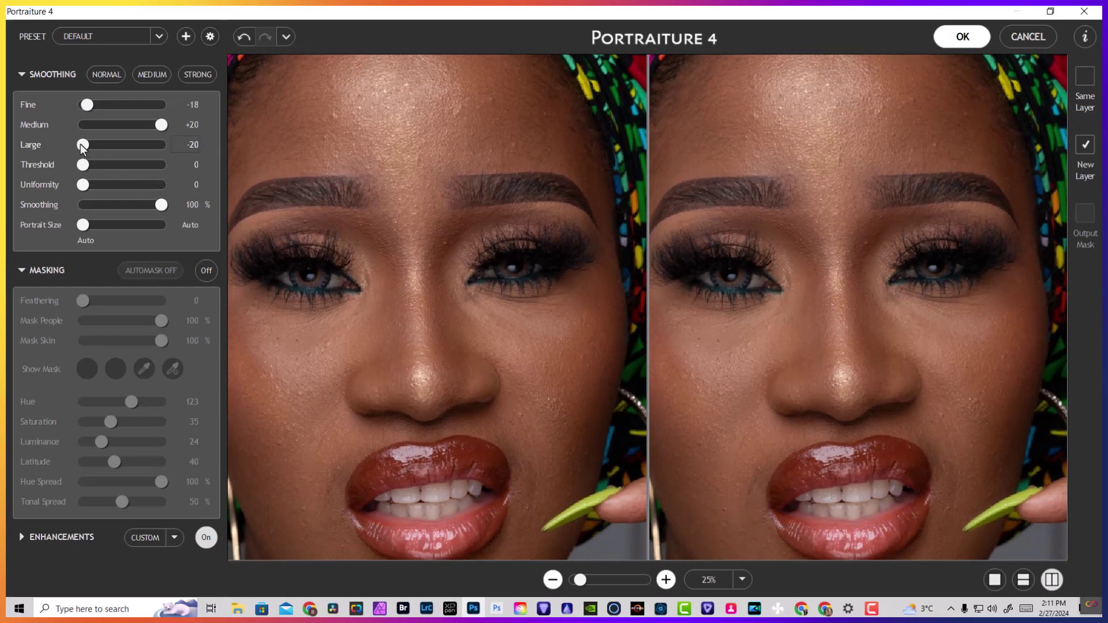
pyautogui.moveTo(83, 147); pyautogui.dragTo(195, 161)
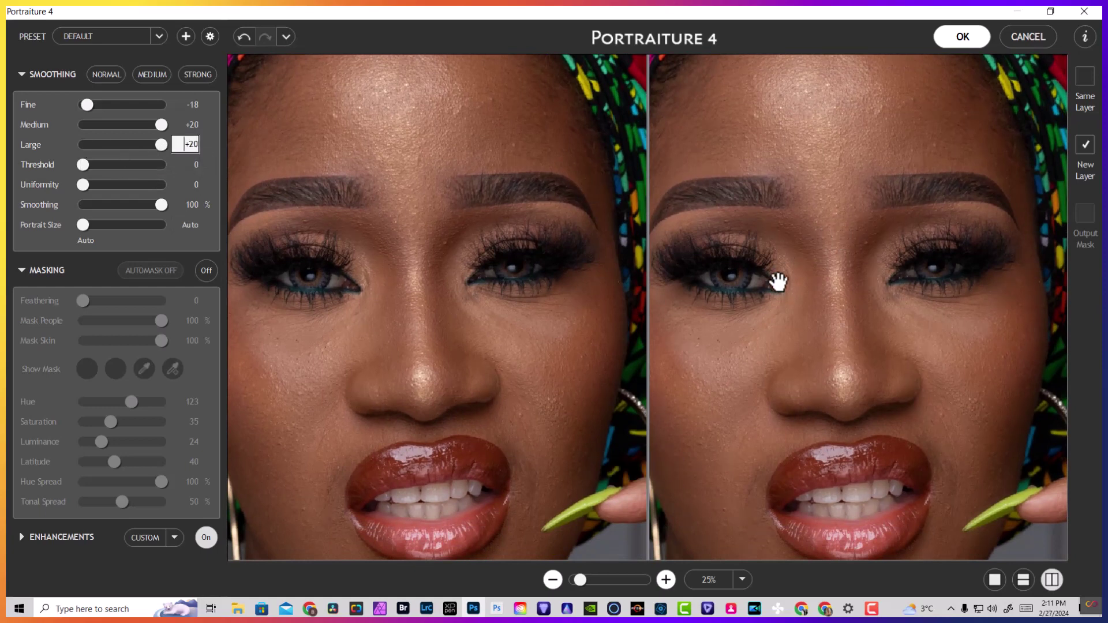
# Raise the smoothing Threshold to 40 and check the skin across the face.
pyautogui.moveTo(774, 279); pyautogui.dragTo(779, 317)
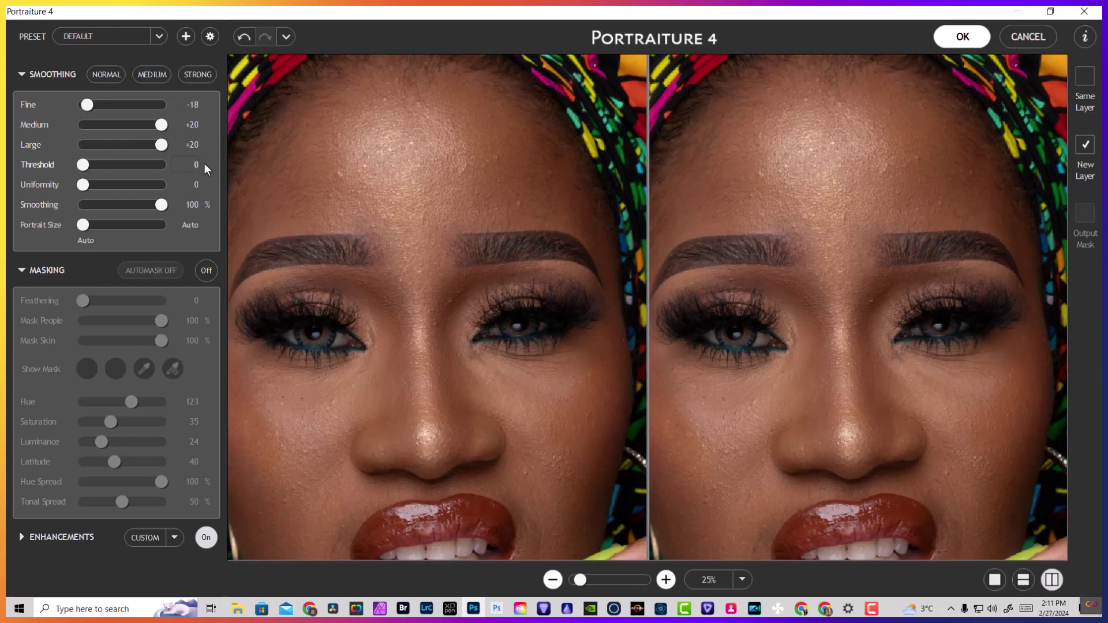
pyautogui.moveTo(801, 421); pyautogui.dragTo(819, 205)
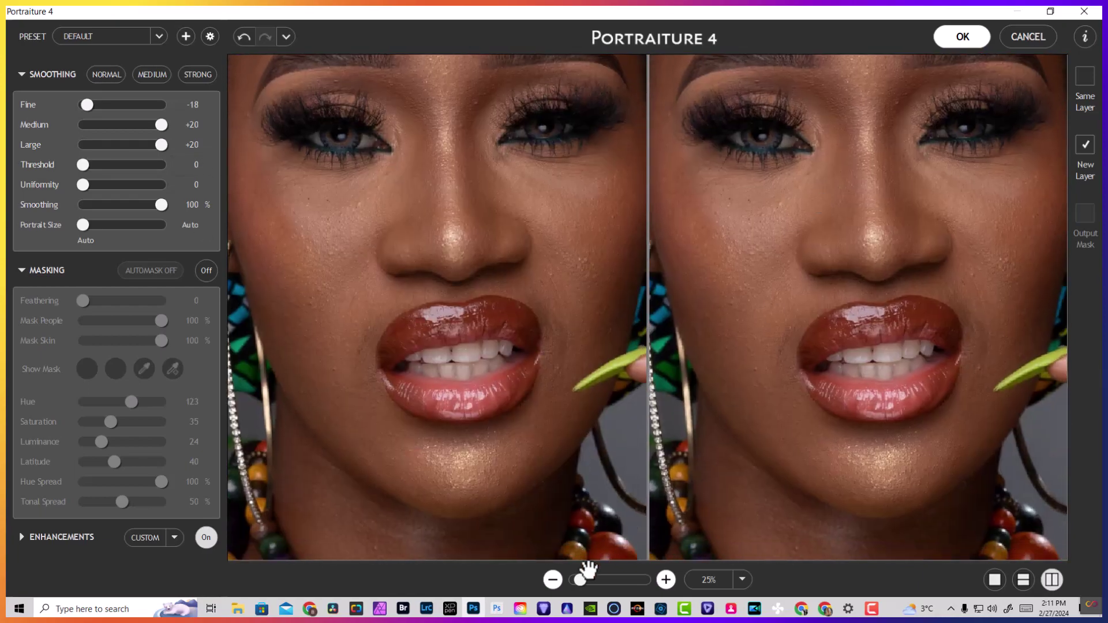
pyautogui.click(552, 579)
pyautogui.click(666, 579)
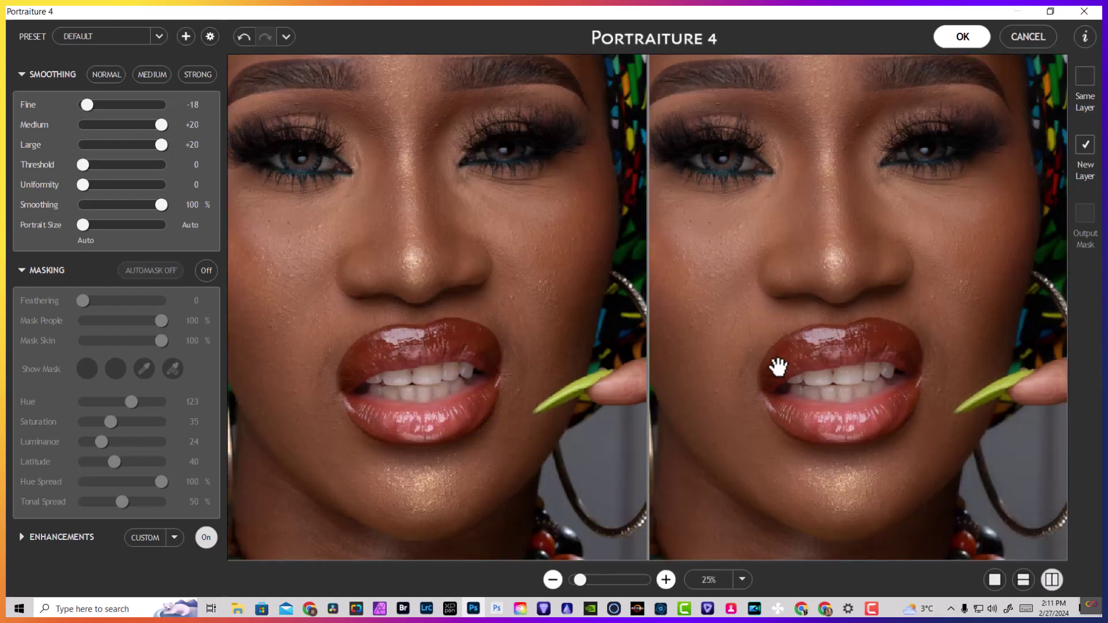
pyautogui.moveTo(773, 365); pyautogui.dragTo(842, 443)
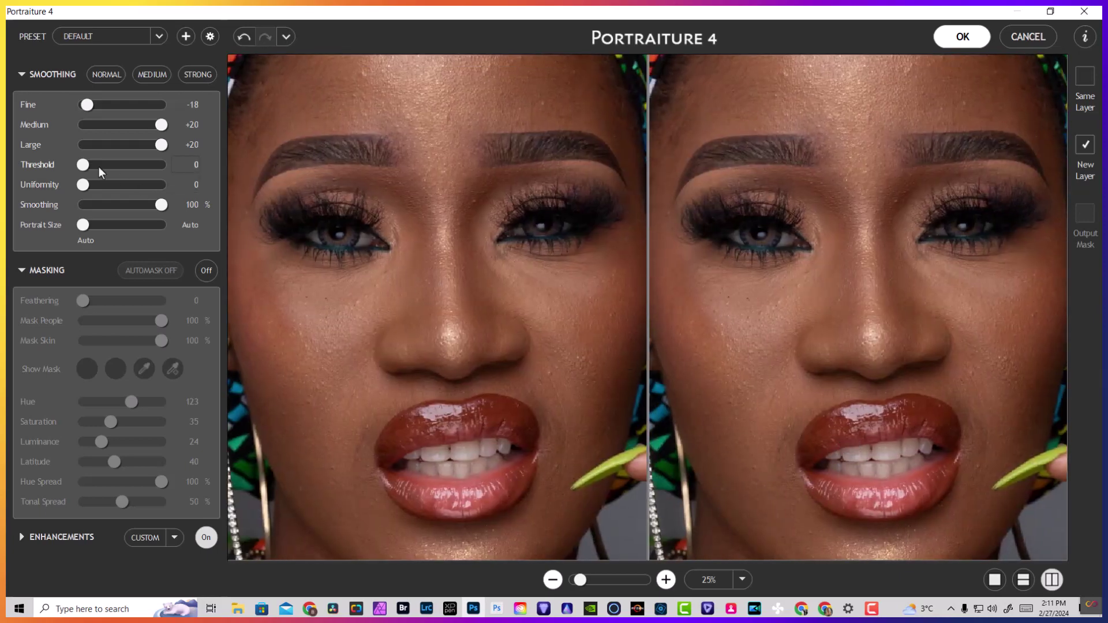
pyautogui.moveTo(88, 165); pyautogui.dragTo(452, 172)
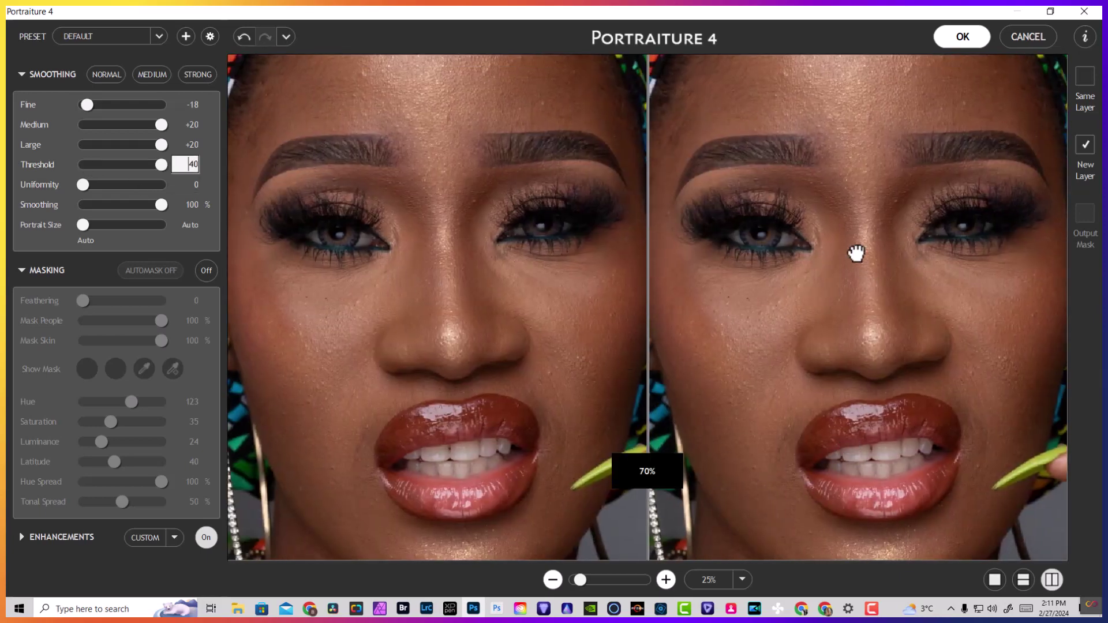
pyautogui.moveTo(856, 253); pyautogui.dragTo(854, 311)
pyautogui.moveTo(784, 369); pyautogui.dragTo(774, 293)
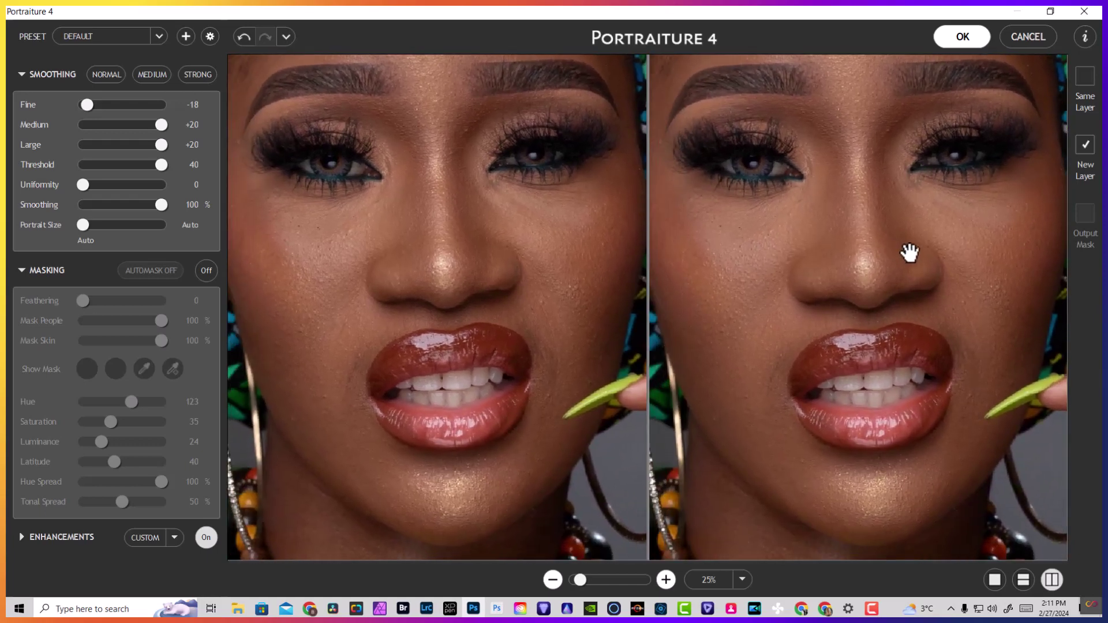
pyautogui.moveTo(863, 212); pyautogui.dragTo(885, 376)
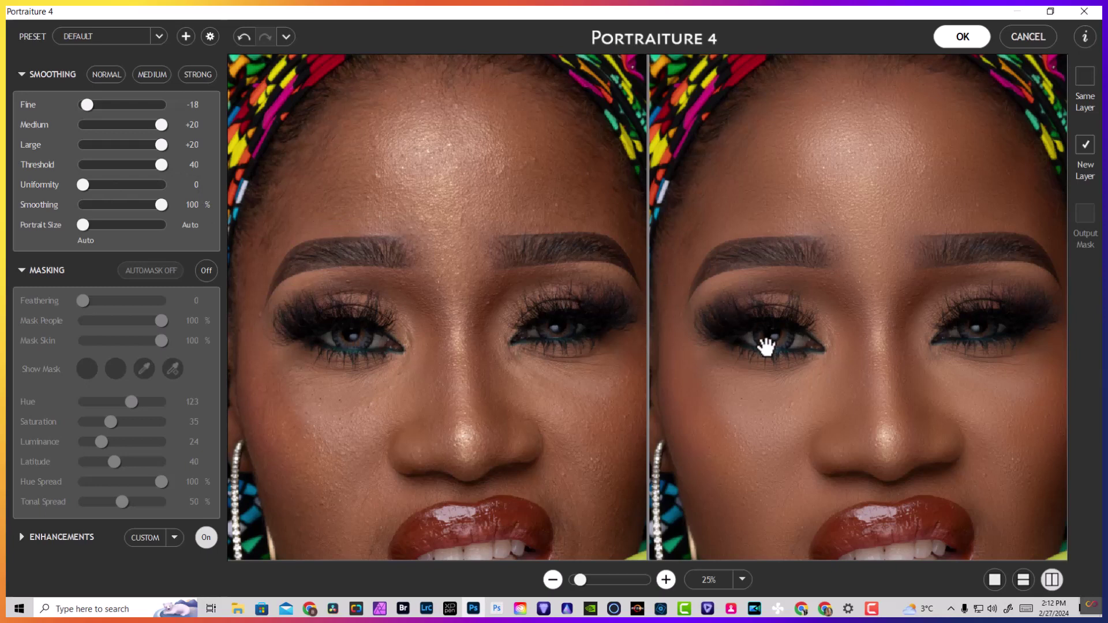
pyautogui.moveTo(763, 344)
pyautogui.mouseDown()
pyautogui.moveTo(758, 244)
pyautogui.moveTo(734, 307)
pyautogui.moveTo(762, 355)
pyautogui.mouseUp()
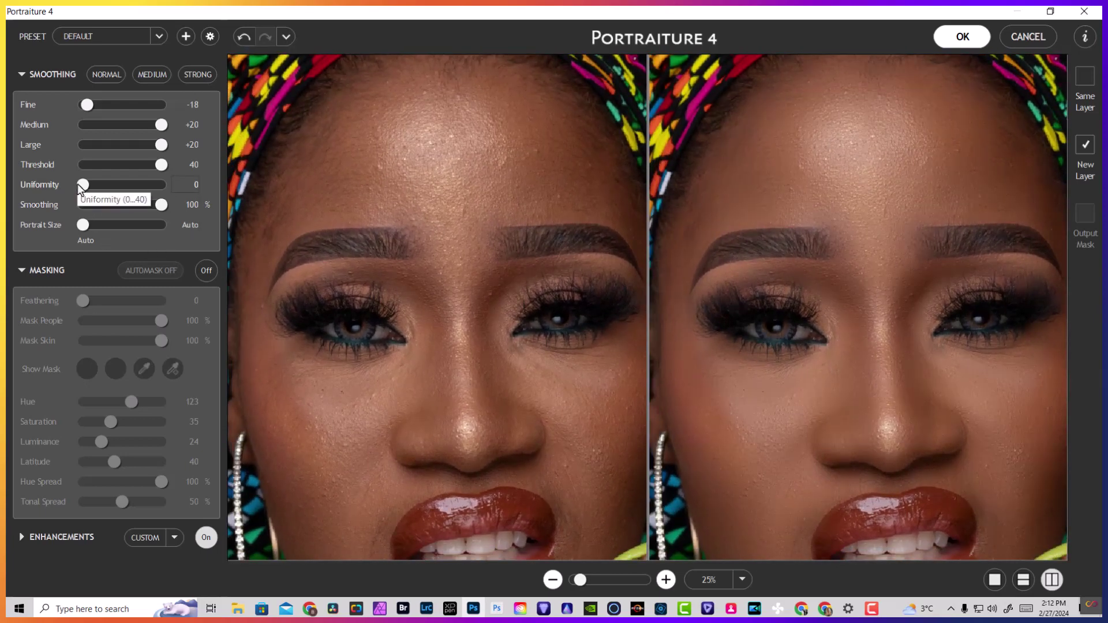
# Raise Uniformity to 40 and compare the smoothed forehead, eyes and lips.
pyautogui.moveTo(80, 185); pyautogui.dragTo(161, 184)
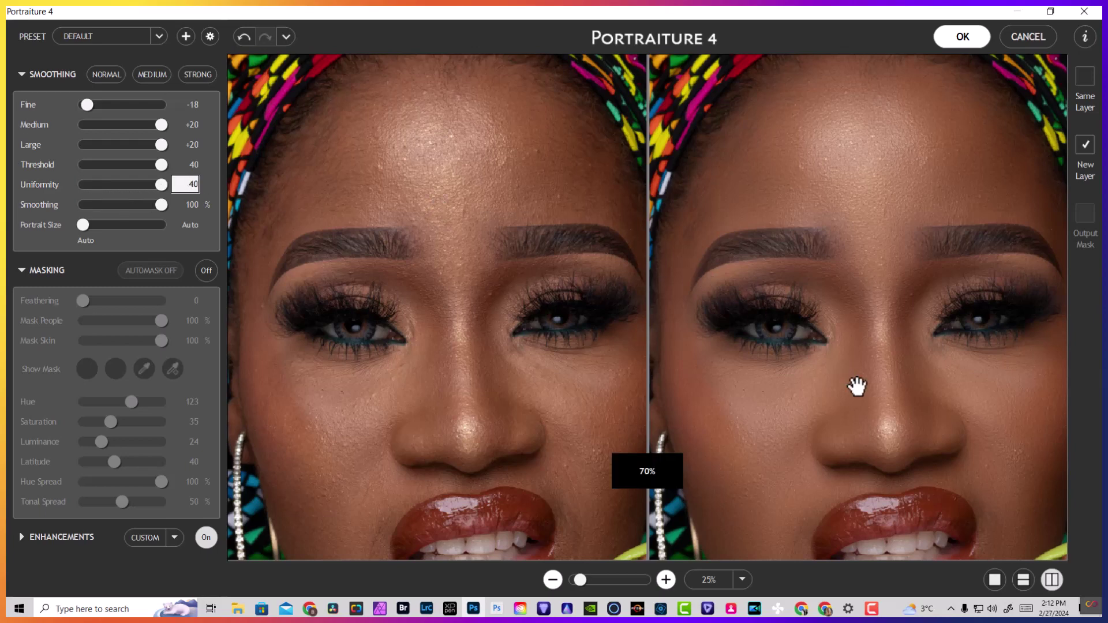
pyautogui.moveTo(858, 410); pyautogui.dragTo(860, 314)
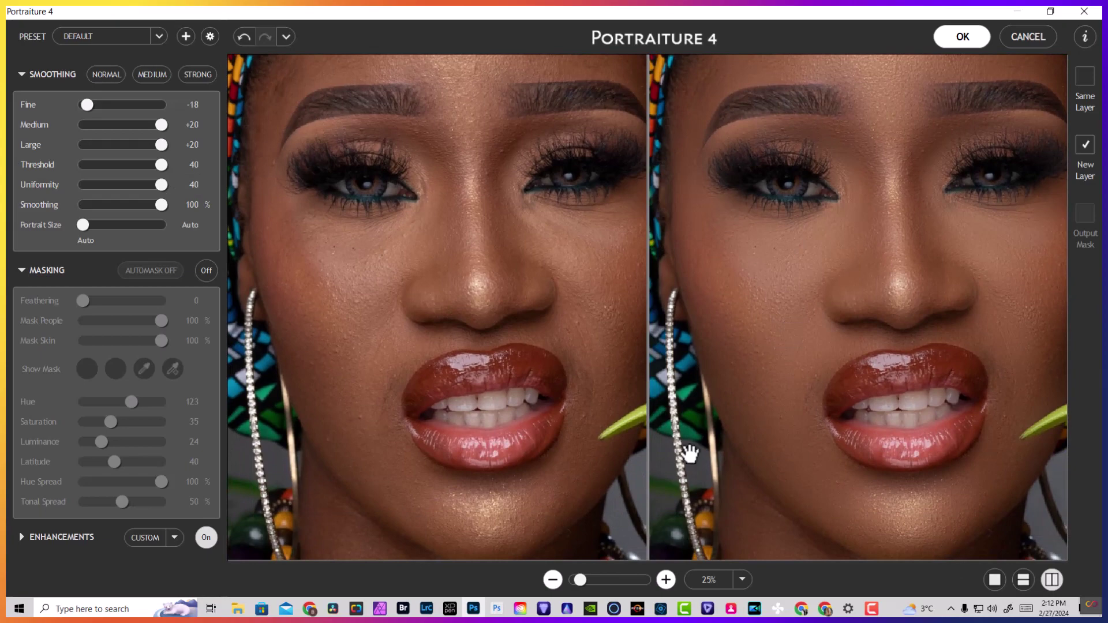
pyautogui.click(553, 579)
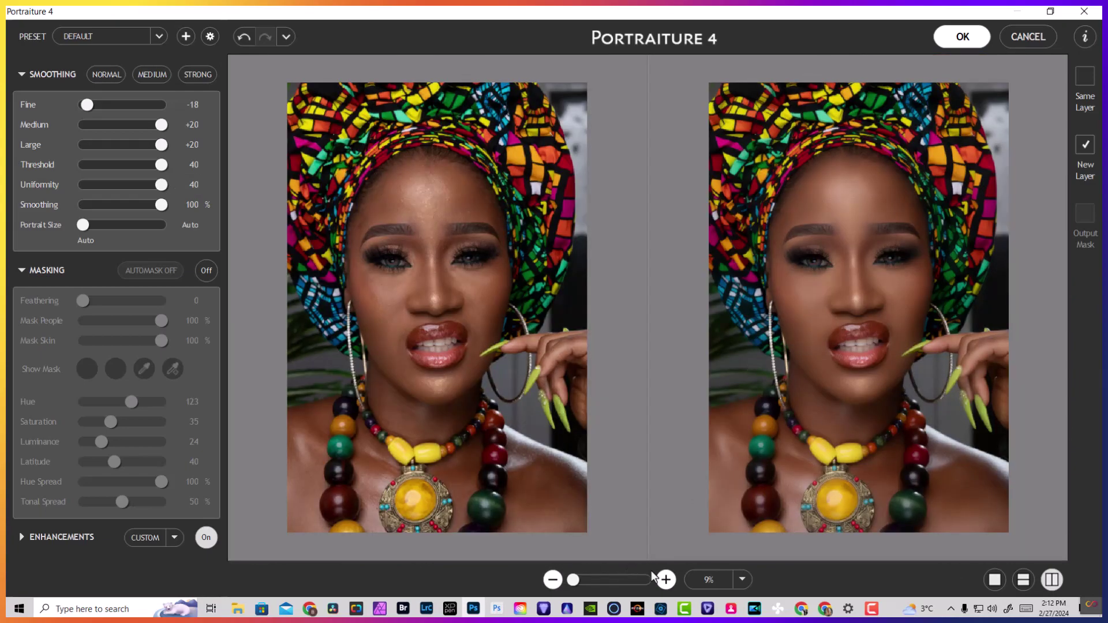
pyautogui.click(666, 580)
pyautogui.moveTo(841, 292); pyautogui.dragTo(909, 441)
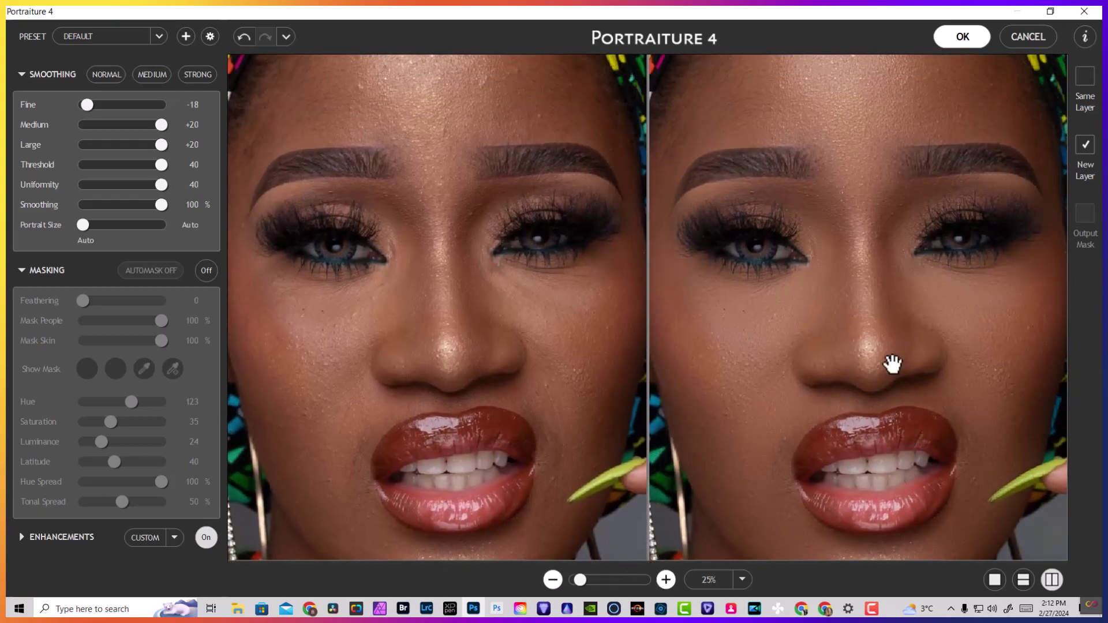
pyautogui.moveTo(865, 265); pyautogui.dragTo(856, 359)
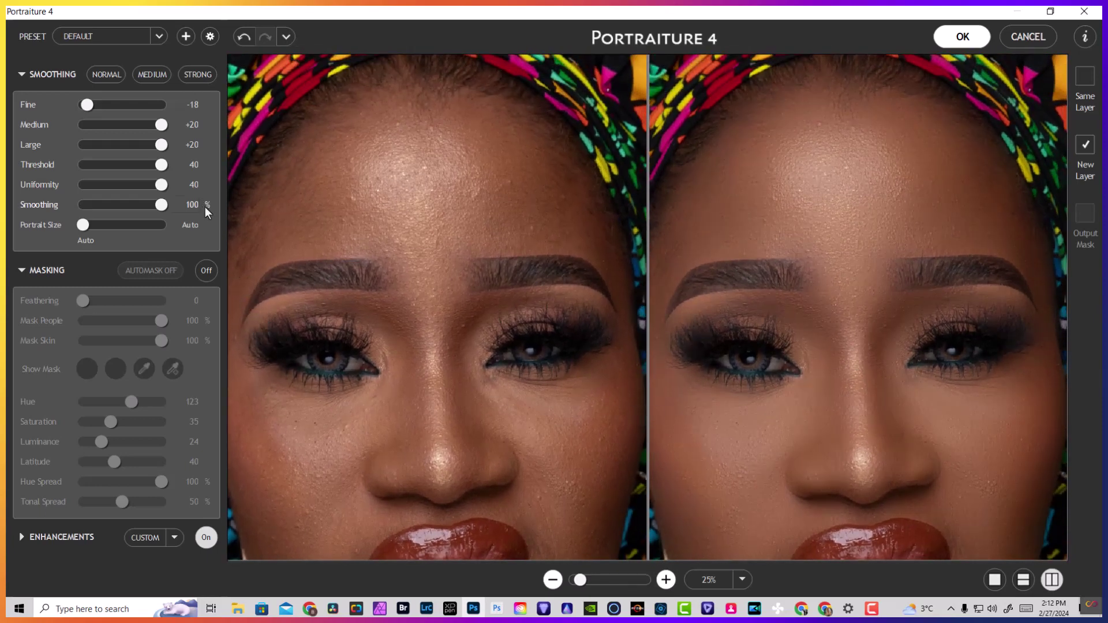
pyautogui.moveTo(859, 346); pyautogui.dragTo(845, 254)
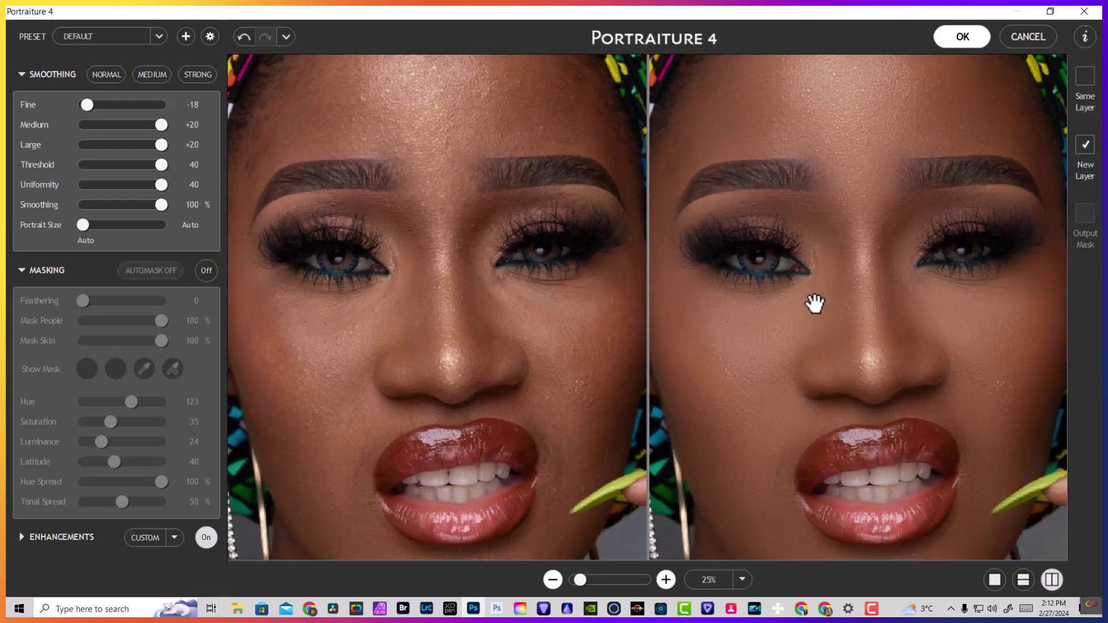
pyautogui.moveTo(813, 302); pyautogui.dragTo(814, 253)
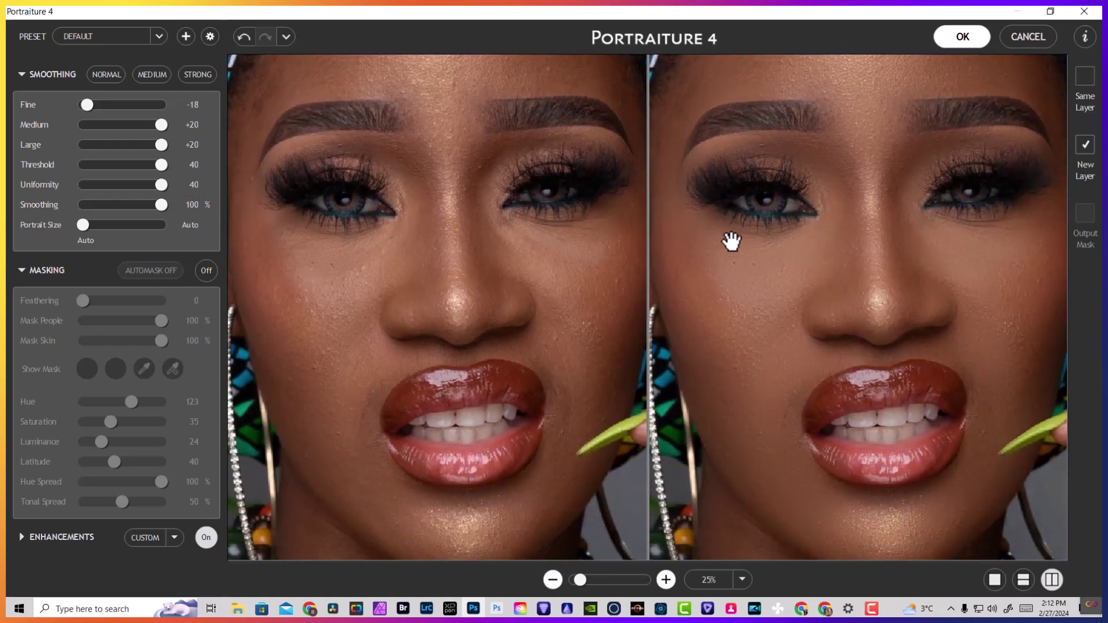
pyautogui.moveTo(729, 240); pyautogui.dragTo(764, 361)
pyautogui.moveTo(773, 308); pyautogui.dragTo(776, 358)
pyautogui.moveTo(792, 261)
pyautogui.mouseDown()
pyautogui.moveTo(786, 299)
pyautogui.moveTo(794, 271)
pyautogui.mouseUp()
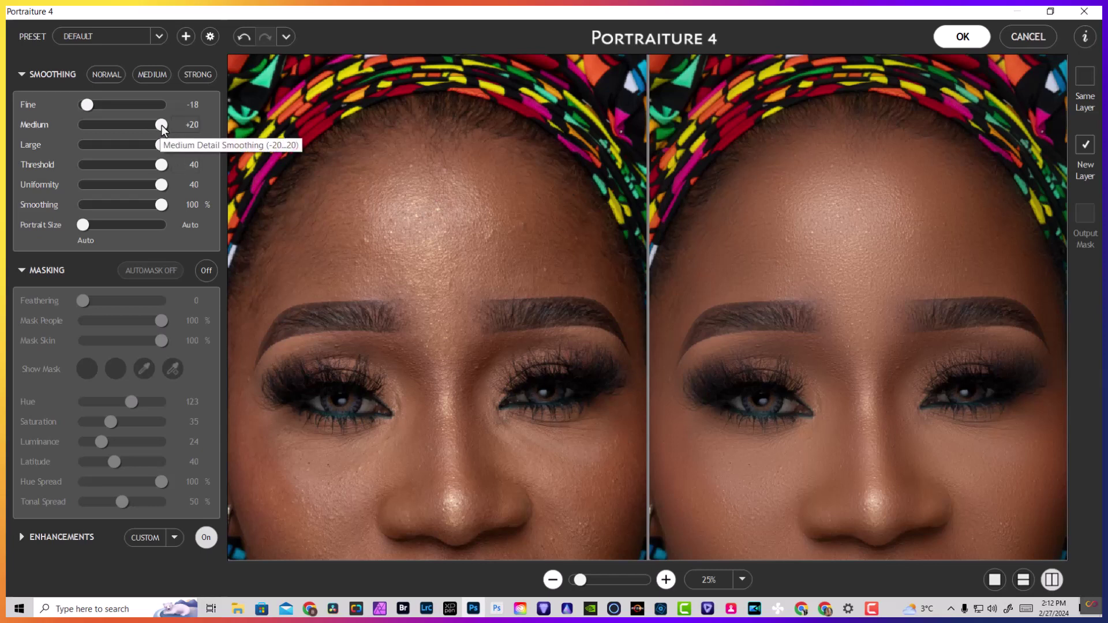
# Fine-tune smoothing to Medium +17, Large +18 and Threshold 39.
pyautogui.moveTo(161, 125); pyautogui.dragTo(157, 123)
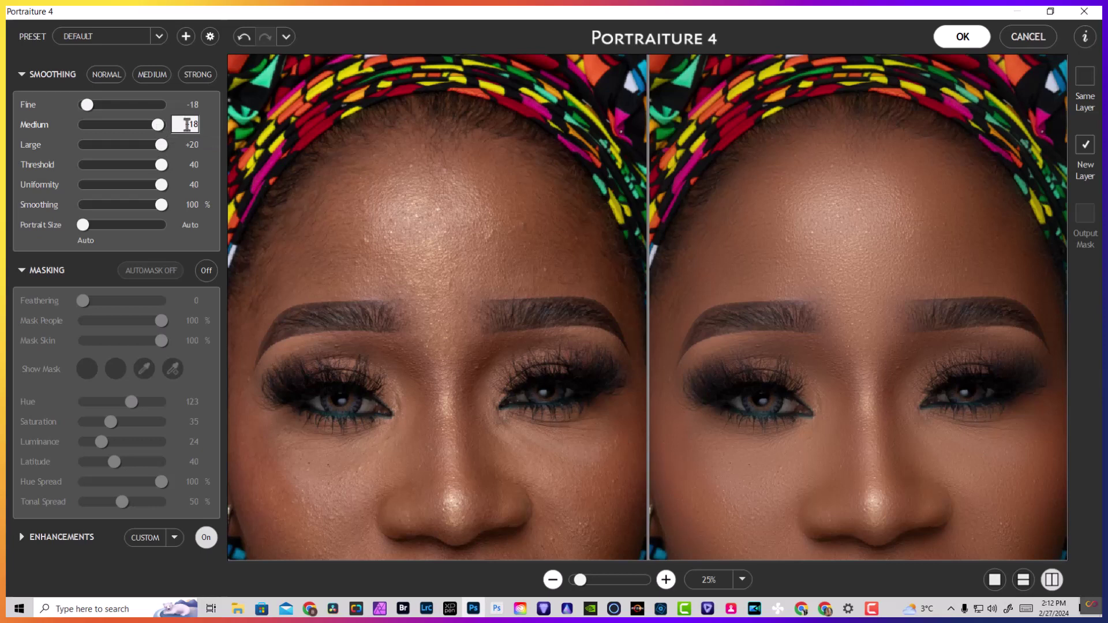
pyautogui.moveTo(158, 125); pyautogui.dragTo(155, 125)
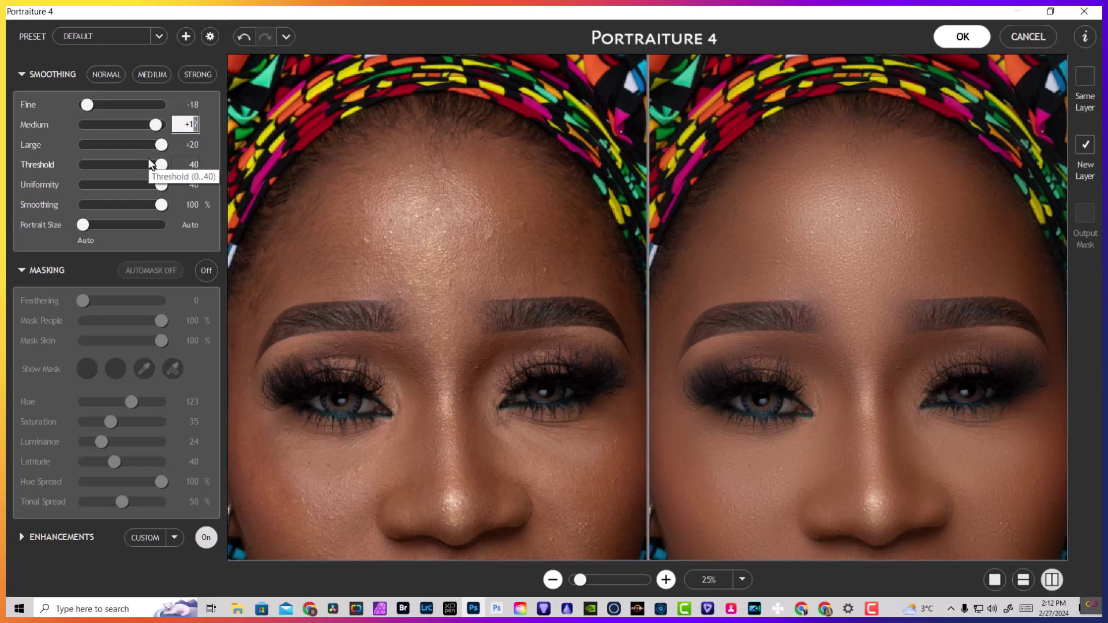
pyautogui.click(194, 144)
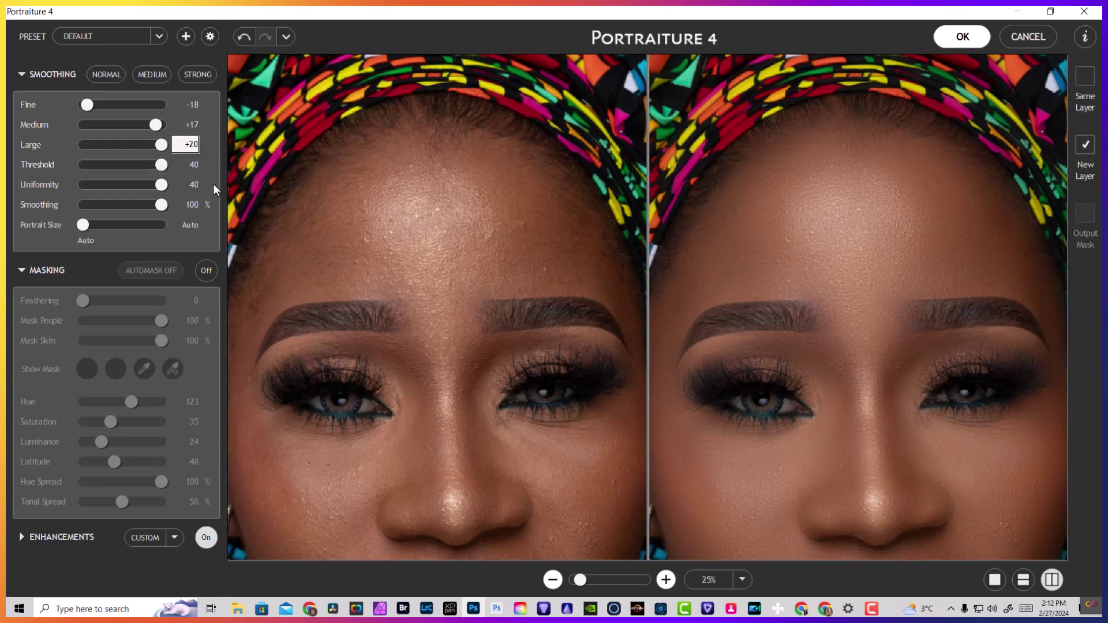
pyautogui.press('Down')
pyautogui.press('Down')
pyautogui.press('Down')
pyautogui.press('Down')
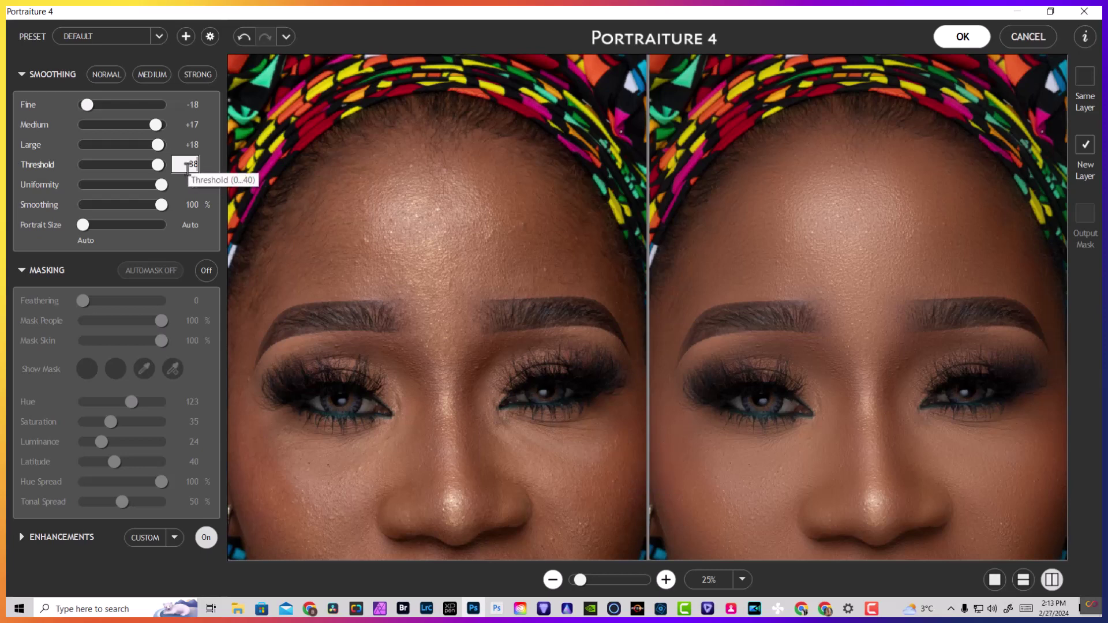
pyautogui.press('Up')
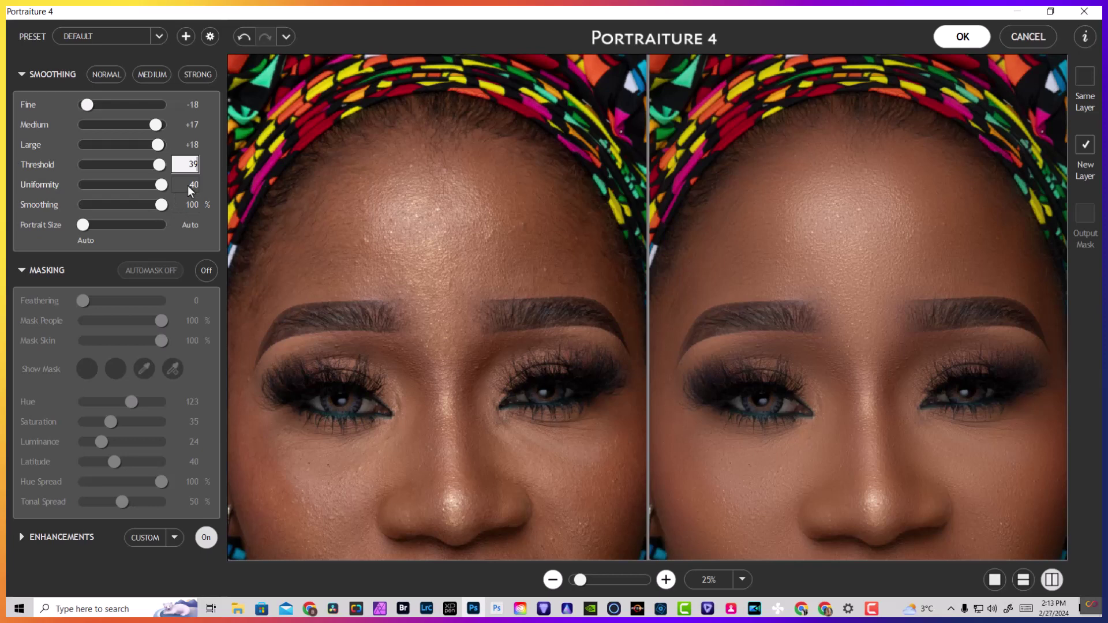
pyautogui.moveTo(711, 339); pyautogui.dragTo(715, 204)
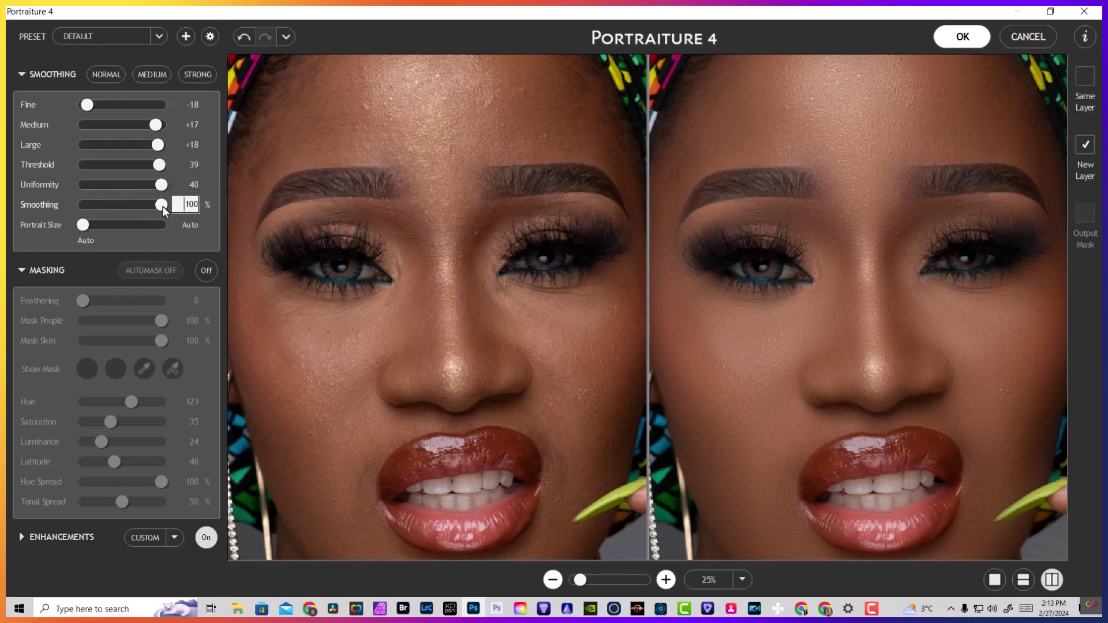
# Lower the overall Smoothing amount to 55% and below while comparing previews.
pyautogui.moveTo(161, 206); pyautogui.dragTo(126, 205)
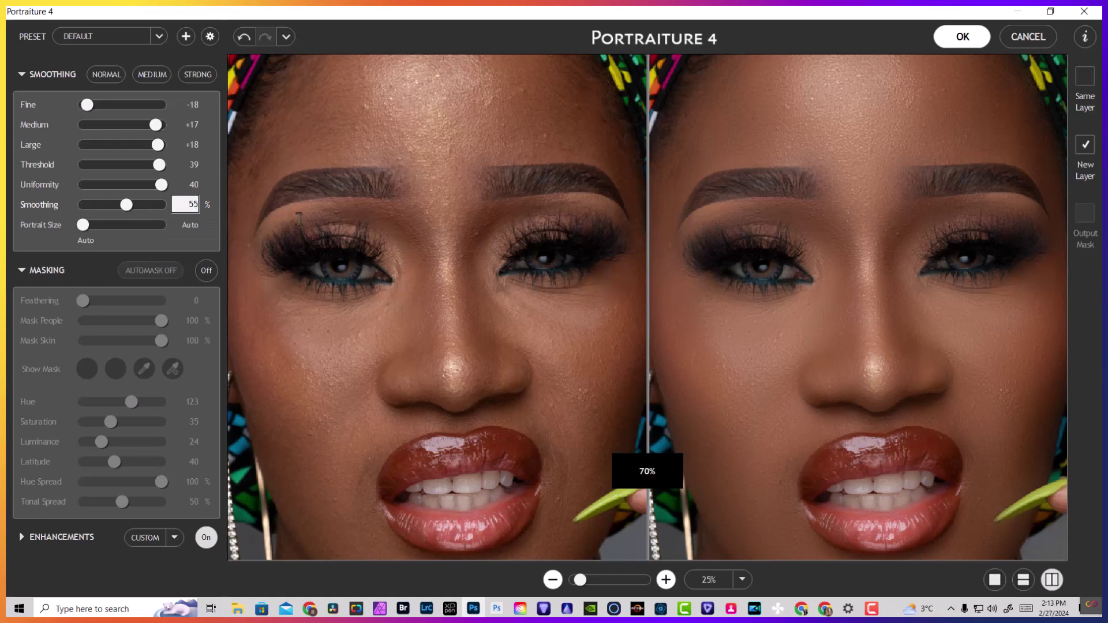
pyautogui.moveTo(746, 255); pyautogui.dragTo(746, 329)
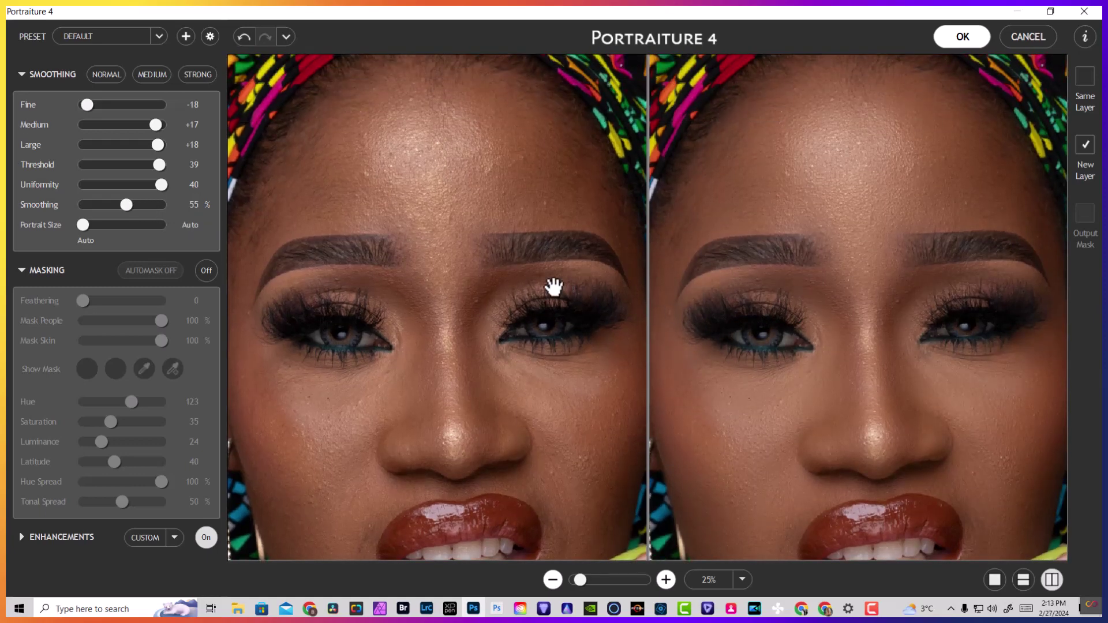
pyautogui.moveTo(130, 202); pyautogui.dragTo(118, 205)
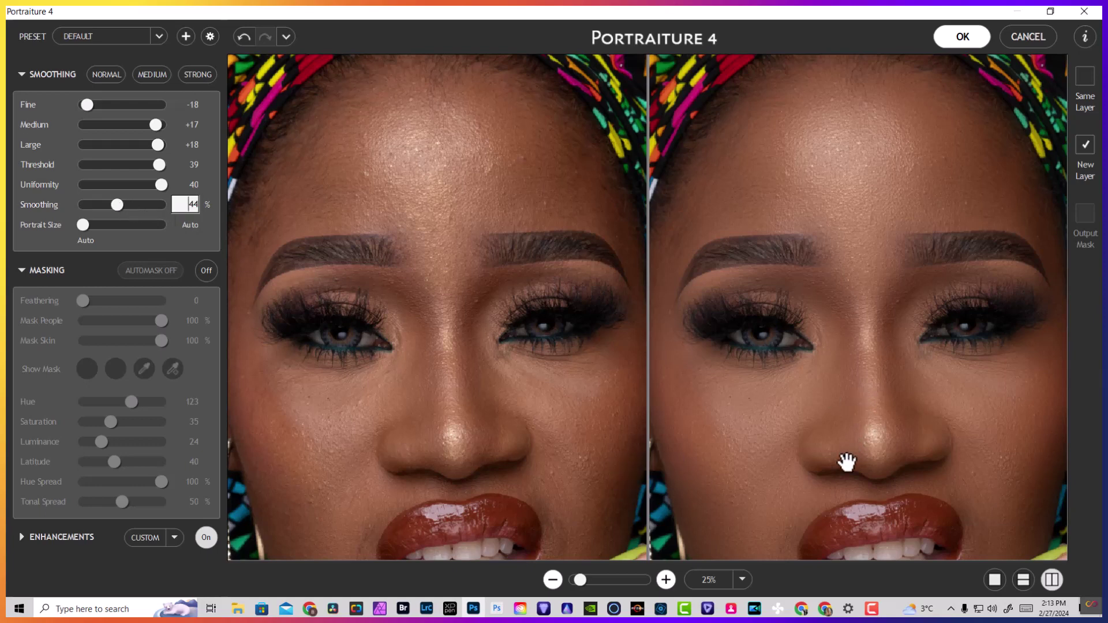
pyautogui.scroll(-4, 843, 460)
pyautogui.scroll(2, 828, 379)
pyautogui.moveTo(856, 327); pyautogui.dragTo(860, 265)
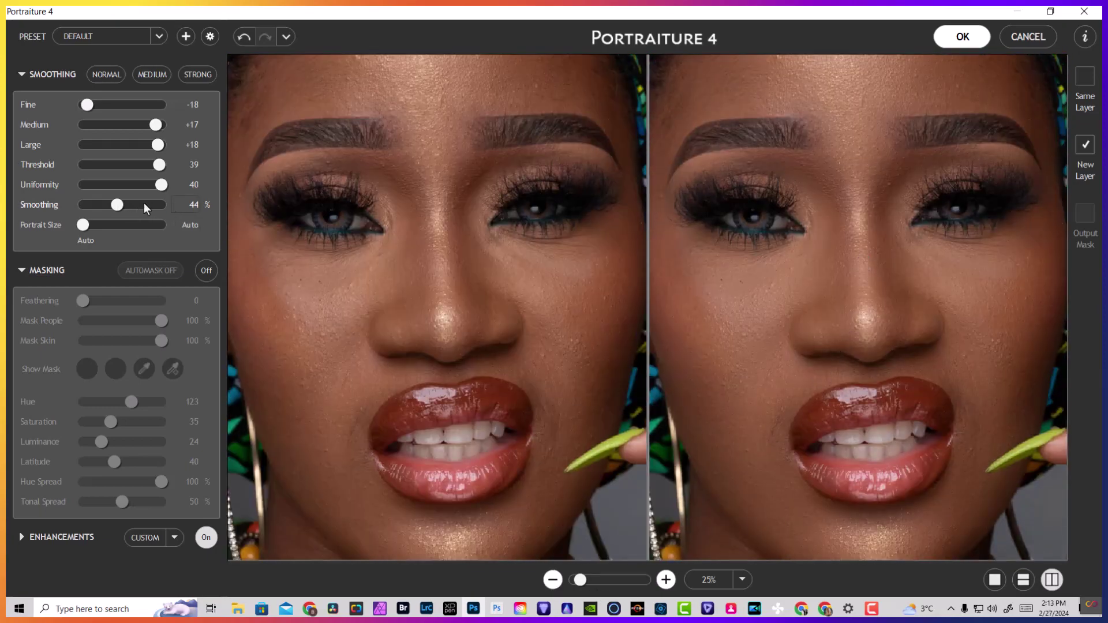
# Try Smoothing at 18, 20 and 36, then push it back to 100%.
pyautogui.moveTo(114, 207); pyautogui.dragTo(96, 206)
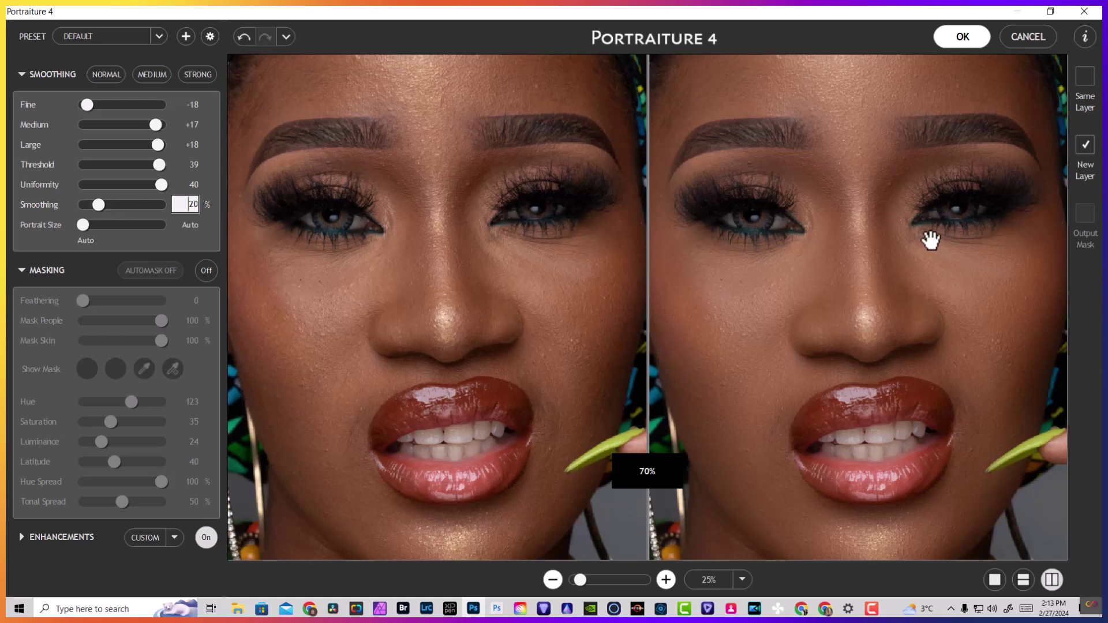
pyautogui.moveTo(929, 237); pyautogui.dragTo(933, 379)
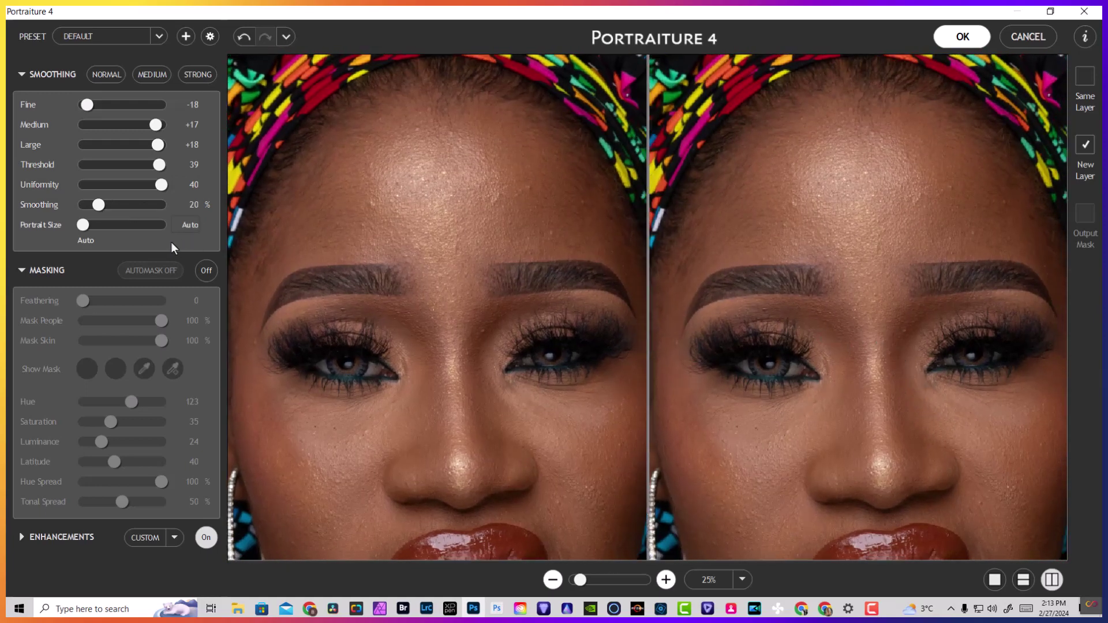
pyautogui.moveTo(100, 205); pyautogui.dragTo(116, 204)
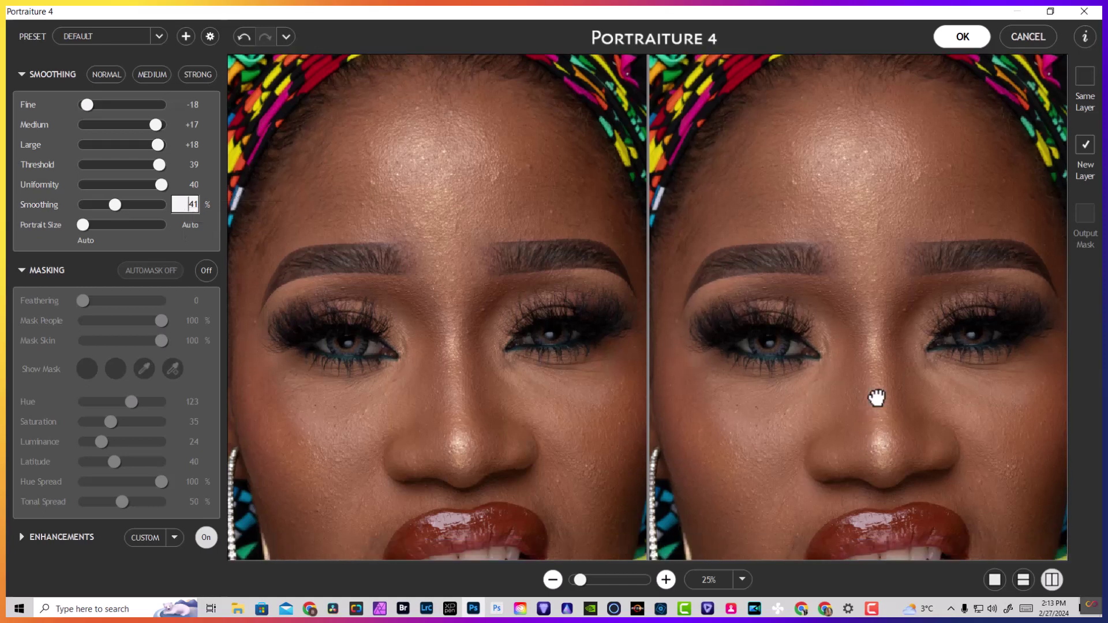
pyautogui.moveTo(875, 396); pyautogui.dragTo(863, 294)
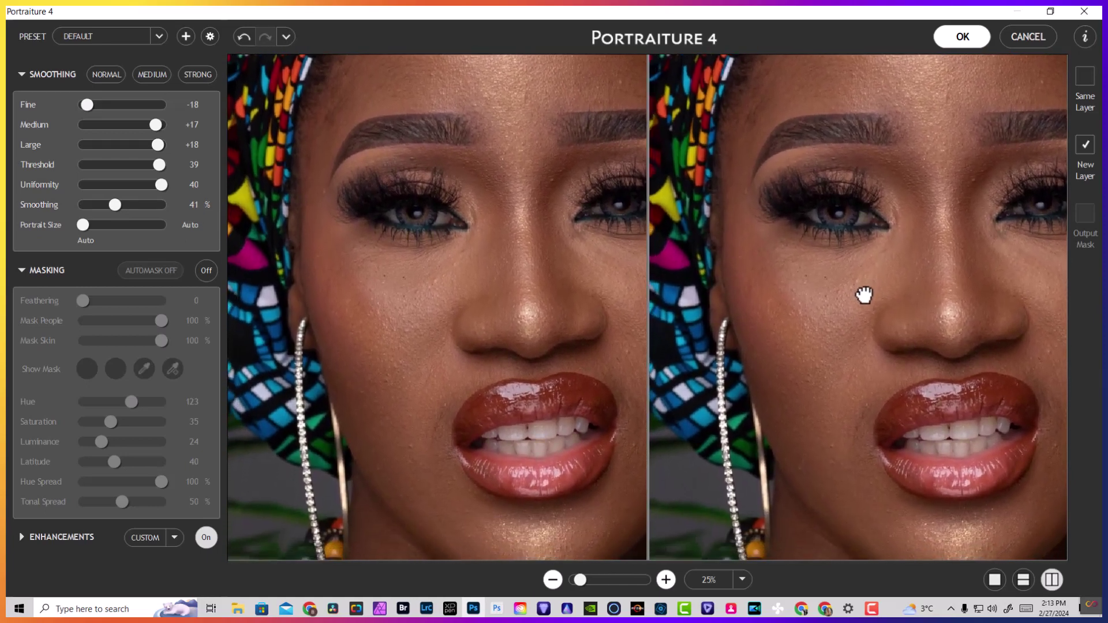
pyautogui.moveTo(929, 248); pyautogui.dragTo(890, 341)
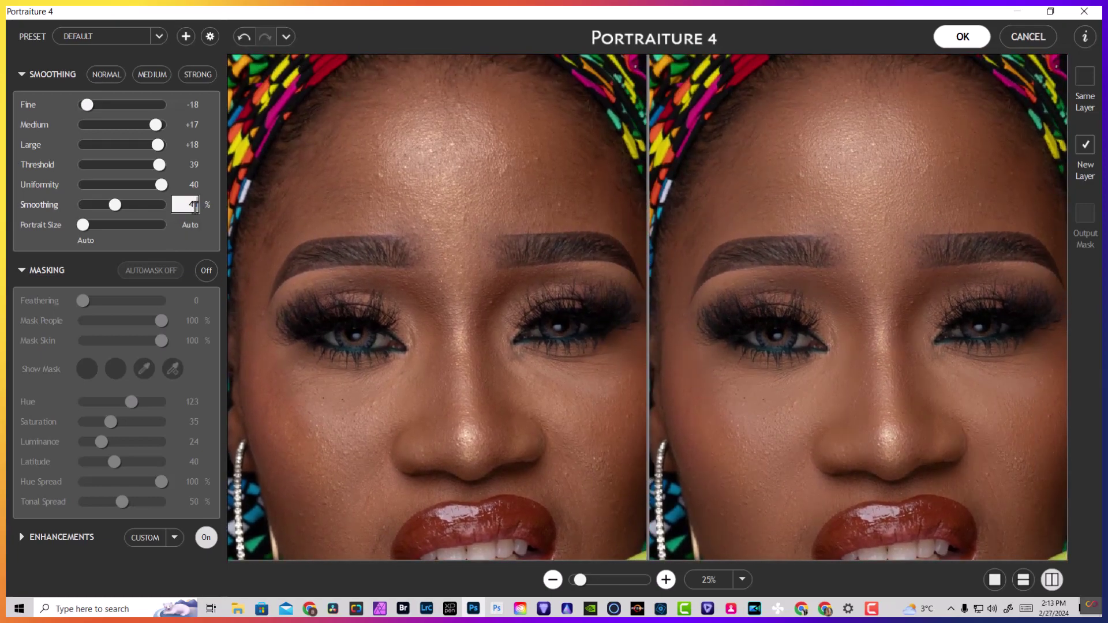
pyautogui.press('Return')
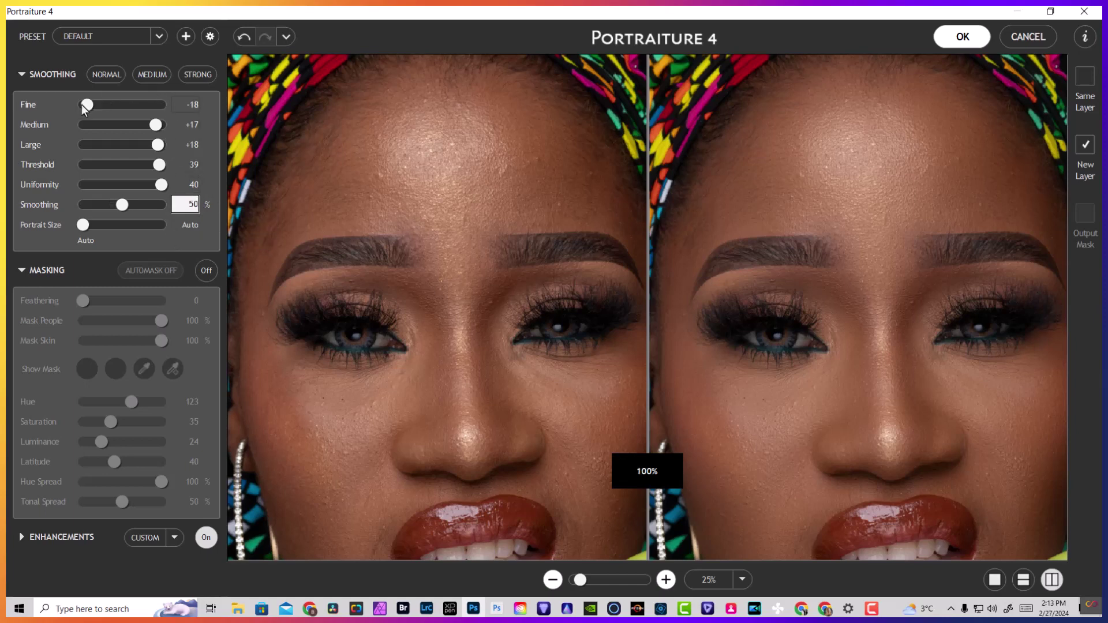
pyautogui.moveTo(787, 227); pyautogui.dragTo(786, 260)
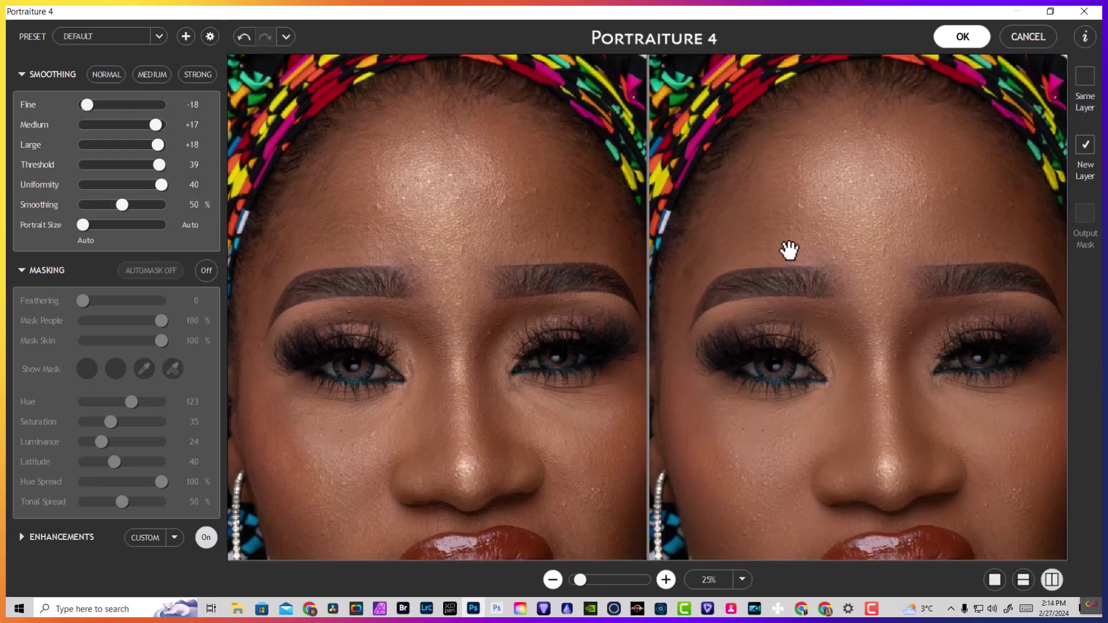
pyautogui.moveTo(121, 205); pyautogui.dragTo(237, 212)
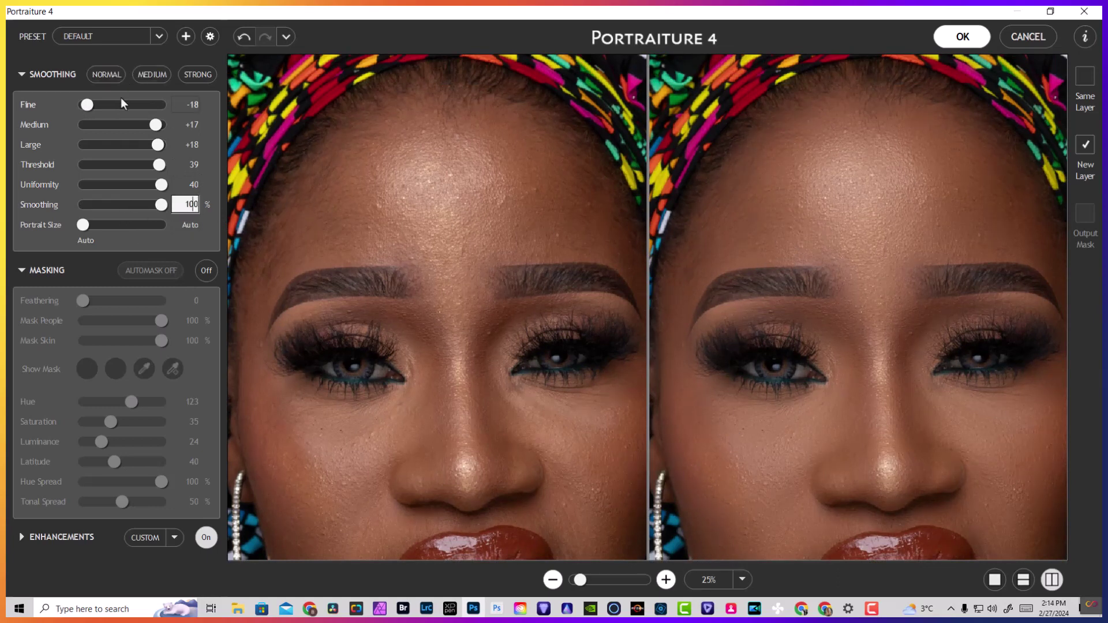
pyautogui.click(669, 582)
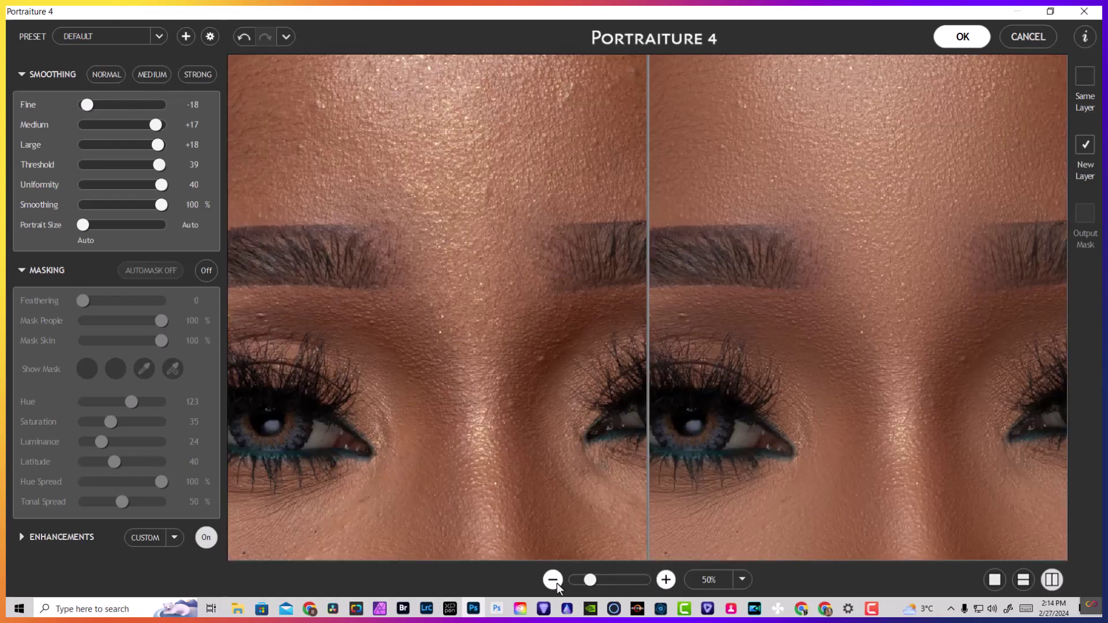
pyautogui.click(553, 582)
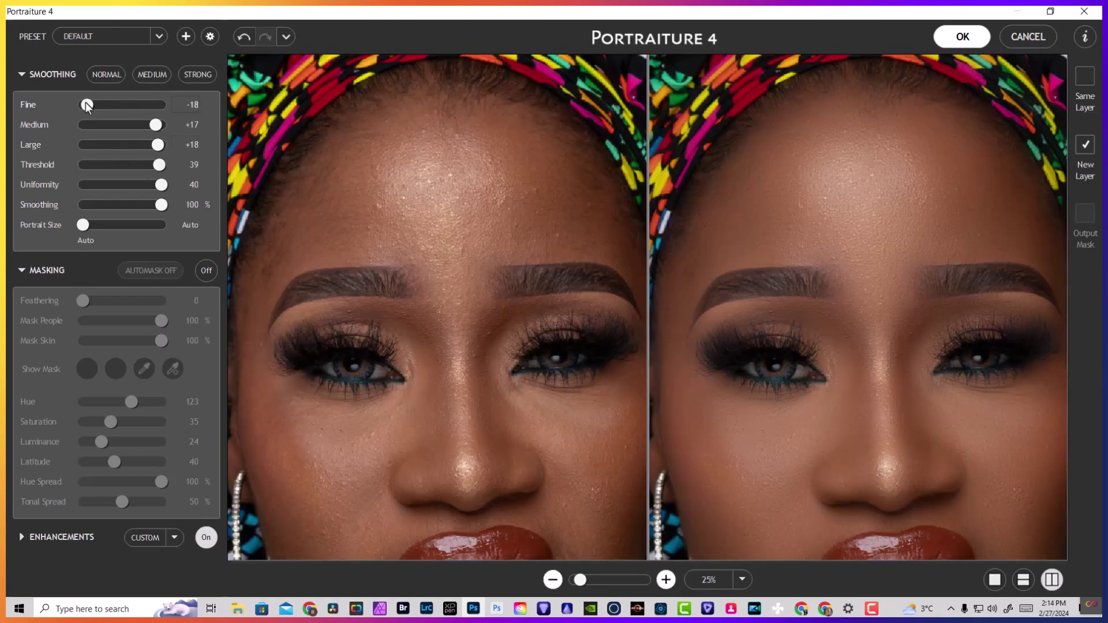
pyautogui.moveTo(87, 105); pyautogui.dragTo(402, 111)
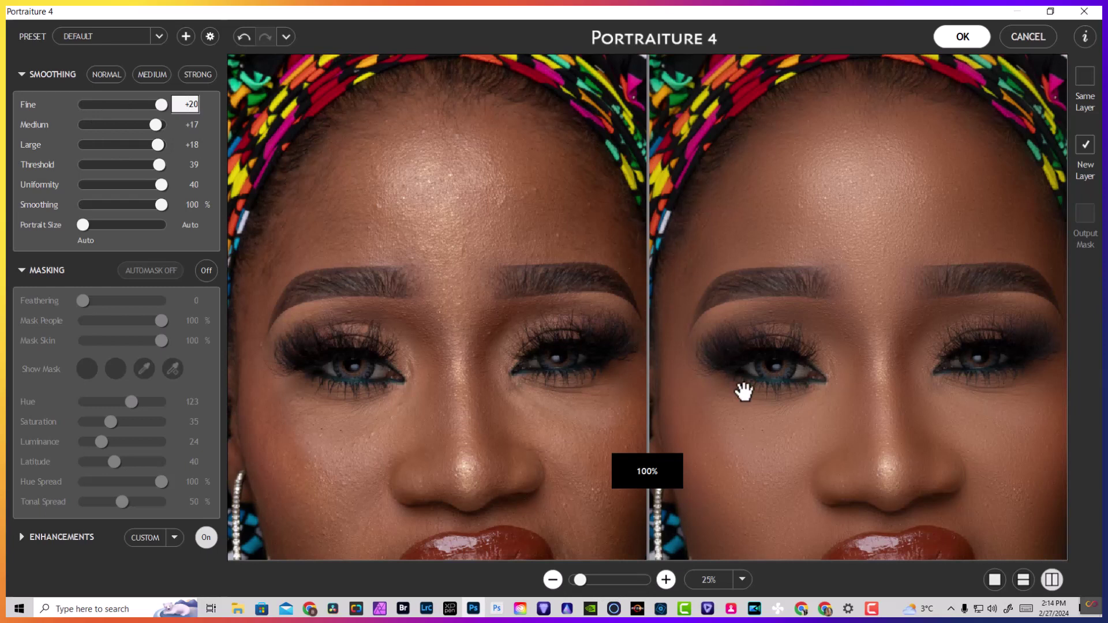
pyautogui.moveTo(823, 401); pyautogui.dragTo(831, 260)
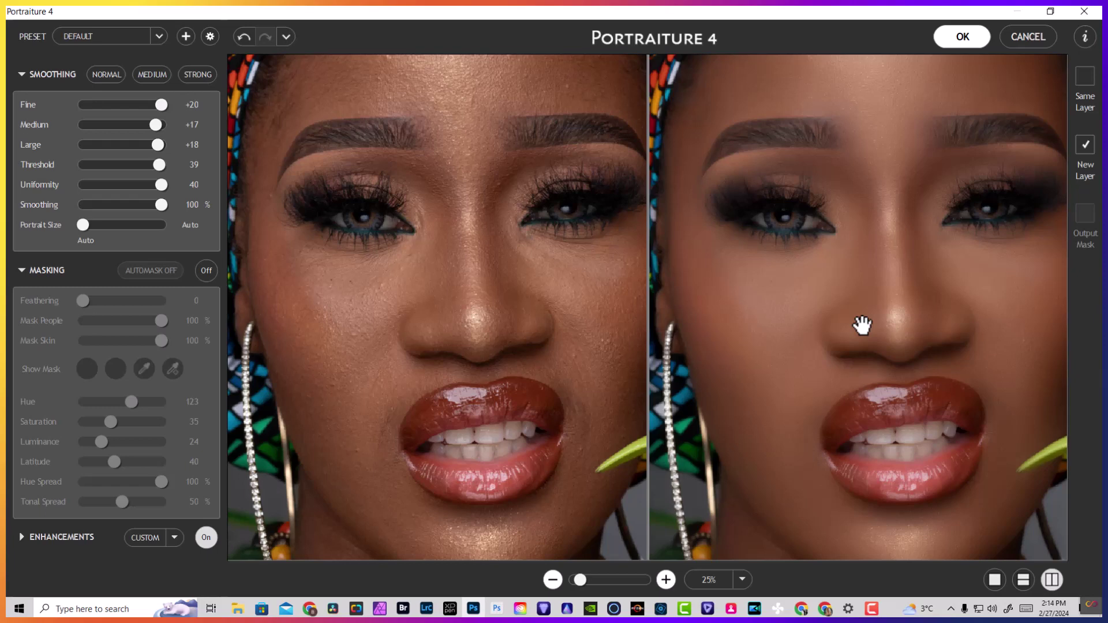
pyautogui.moveTo(875, 240); pyautogui.dragTo(854, 411)
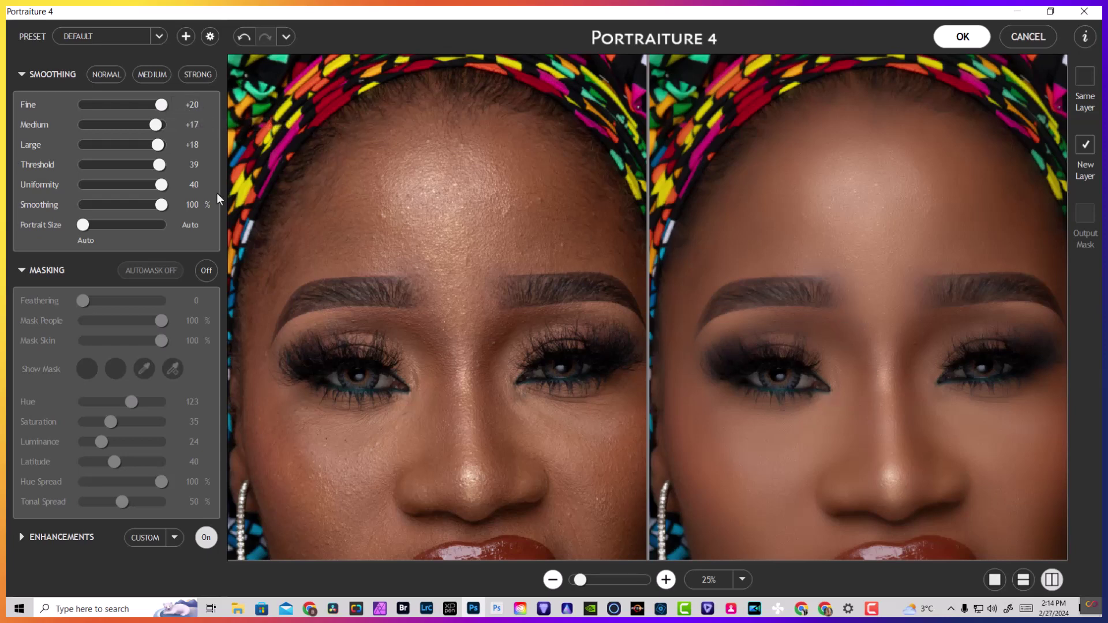
pyautogui.moveTo(161, 105); pyautogui.dragTo(86, 110)
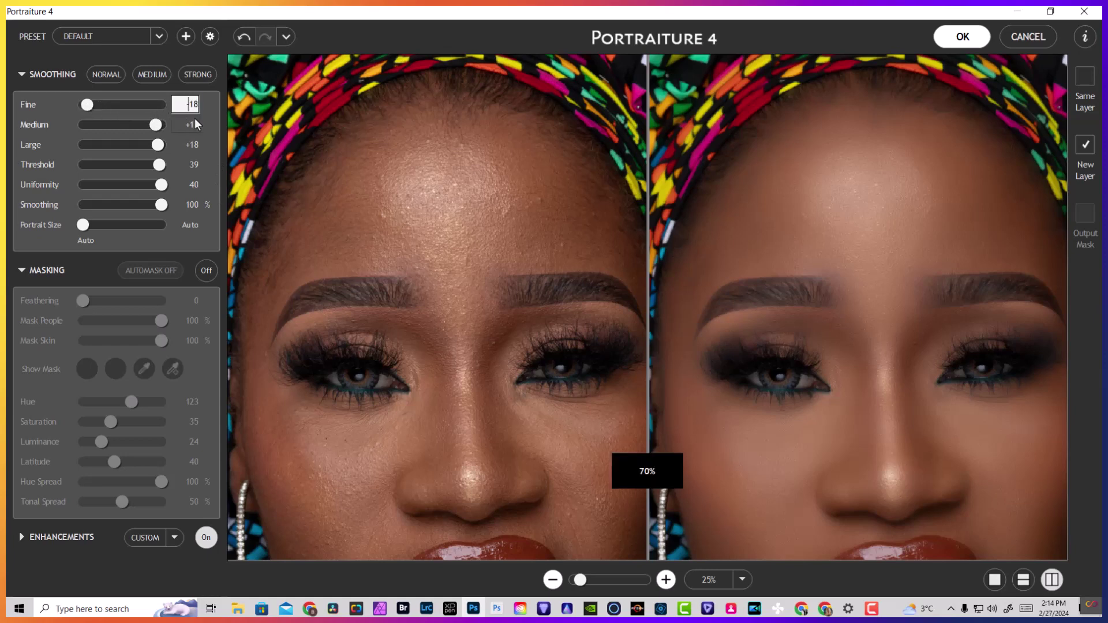
# Close in on the forehead, test Fine smoothing at +20, then return it to -18.
pyautogui.moveTo(833, 433); pyautogui.dragTo(823, 344)
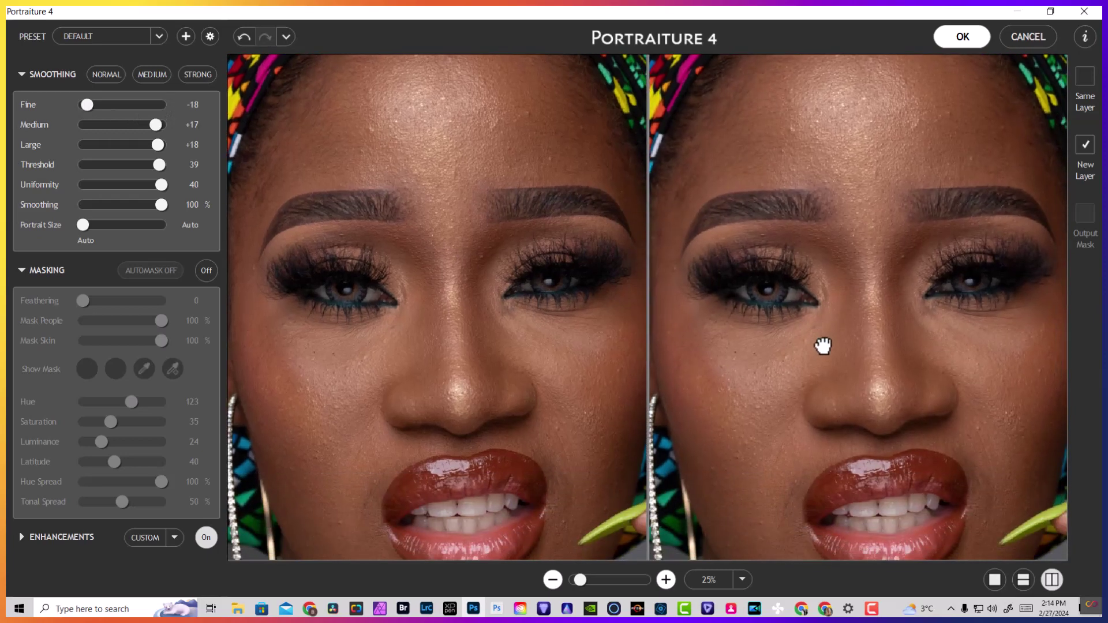
pyautogui.moveTo(769, 396); pyautogui.dragTo(766, 477)
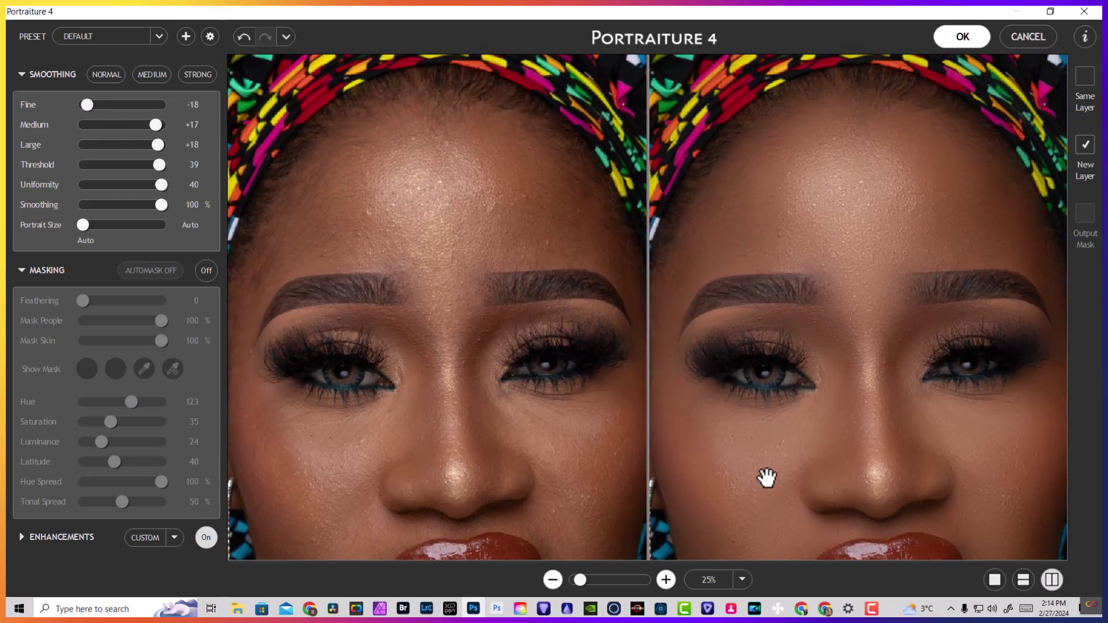
pyautogui.click(666, 579)
pyautogui.moveTo(811, 306); pyautogui.dragTo(875, 346)
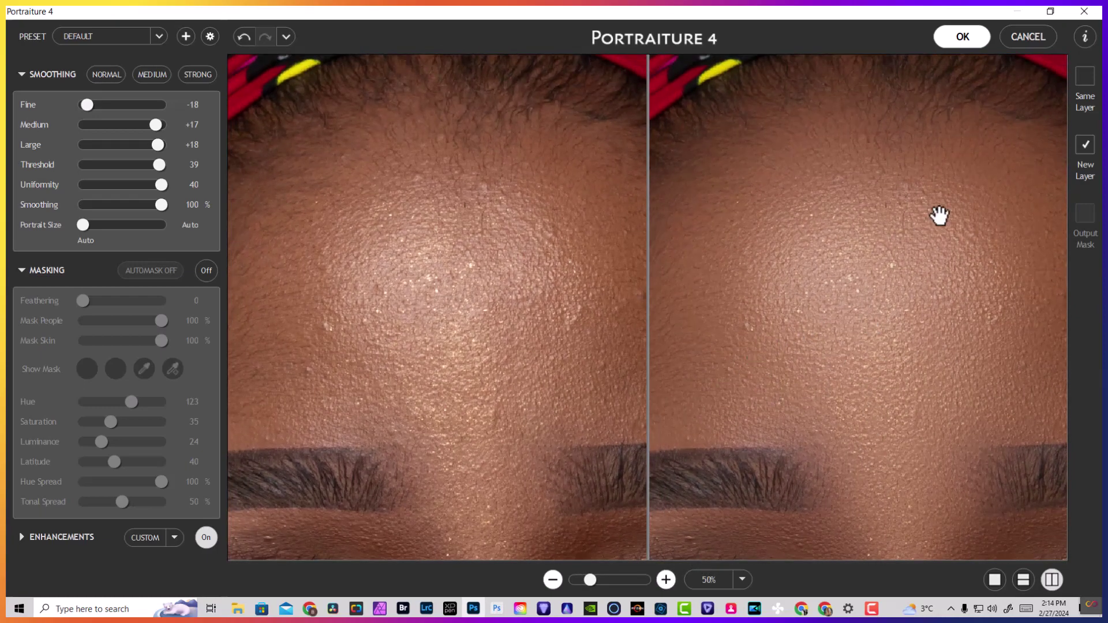
pyautogui.moveTo(87, 104); pyautogui.dragTo(223, 104)
pyautogui.moveTo(127, 106); pyautogui.dragTo(86, 104)
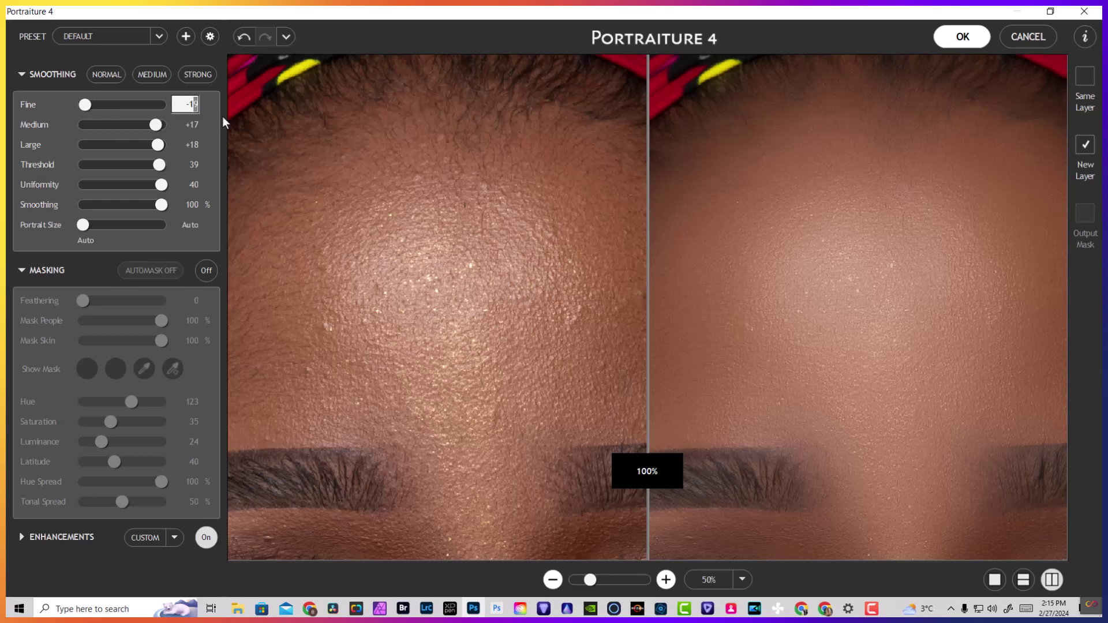
pyautogui.press('Up')
# Check the whole portrait, reframe on eyes, nose and lips, and collapse the Masking section.
pyautogui.click(552, 580)
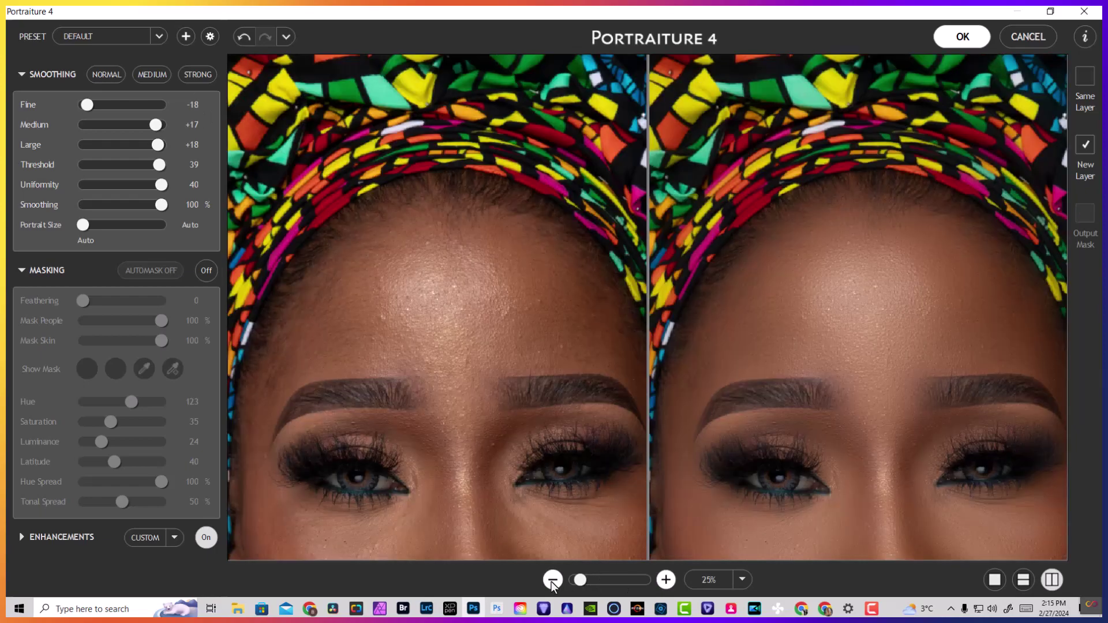
pyautogui.scroll(-5, 843, 450)
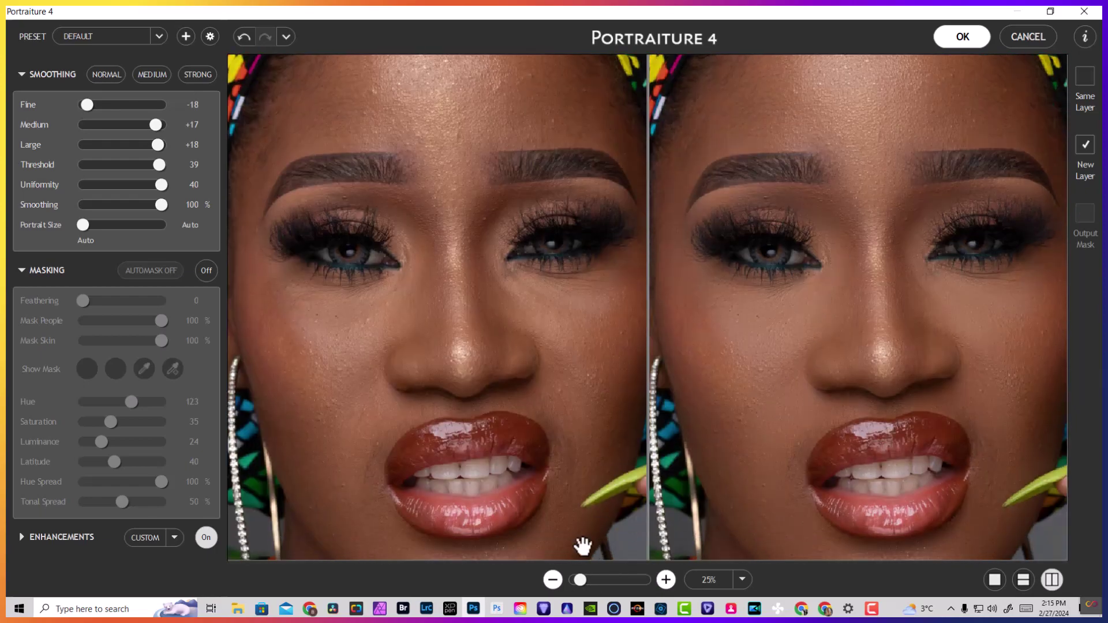
pyautogui.click(545, 580)
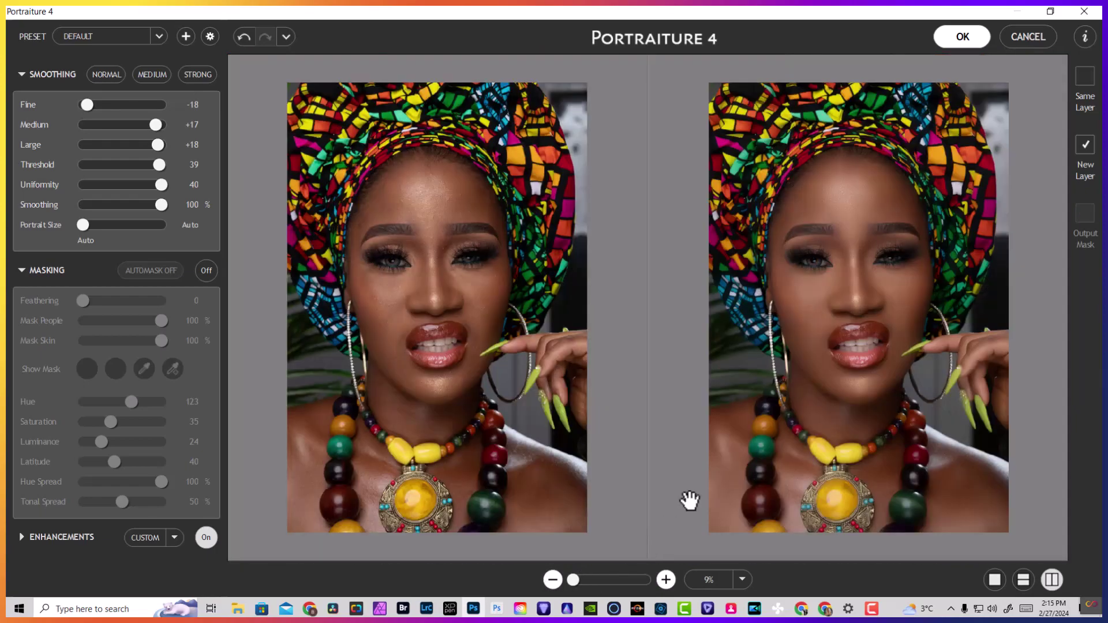
pyautogui.click(665, 580)
pyautogui.scroll(4, 883, 375)
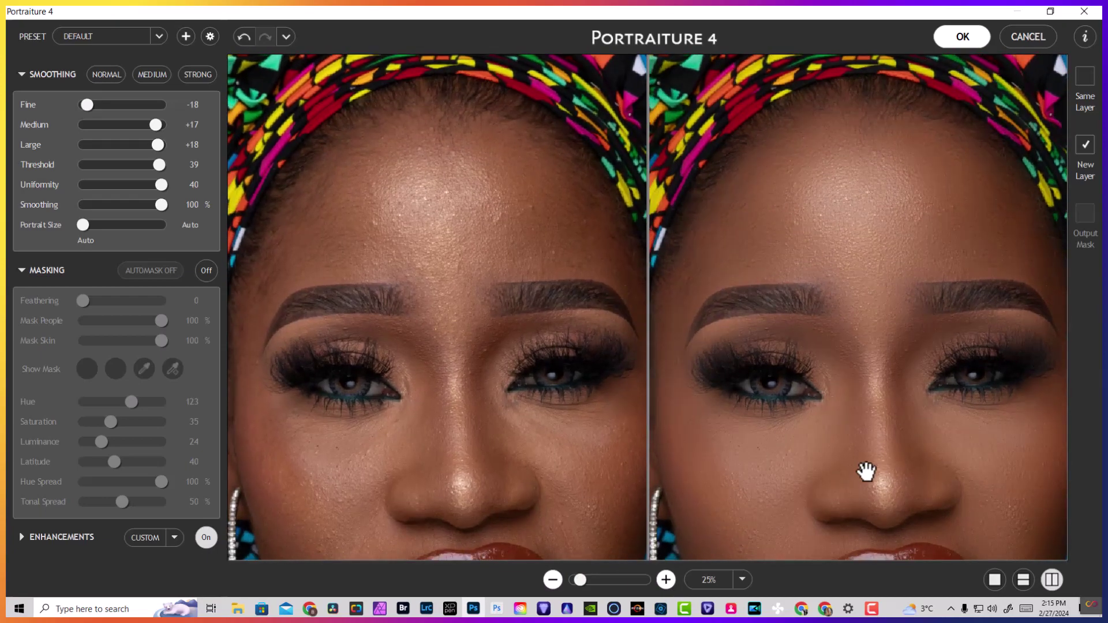
pyautogui.moveTo(865, 470); pyautogui.dragTo(856, 389)
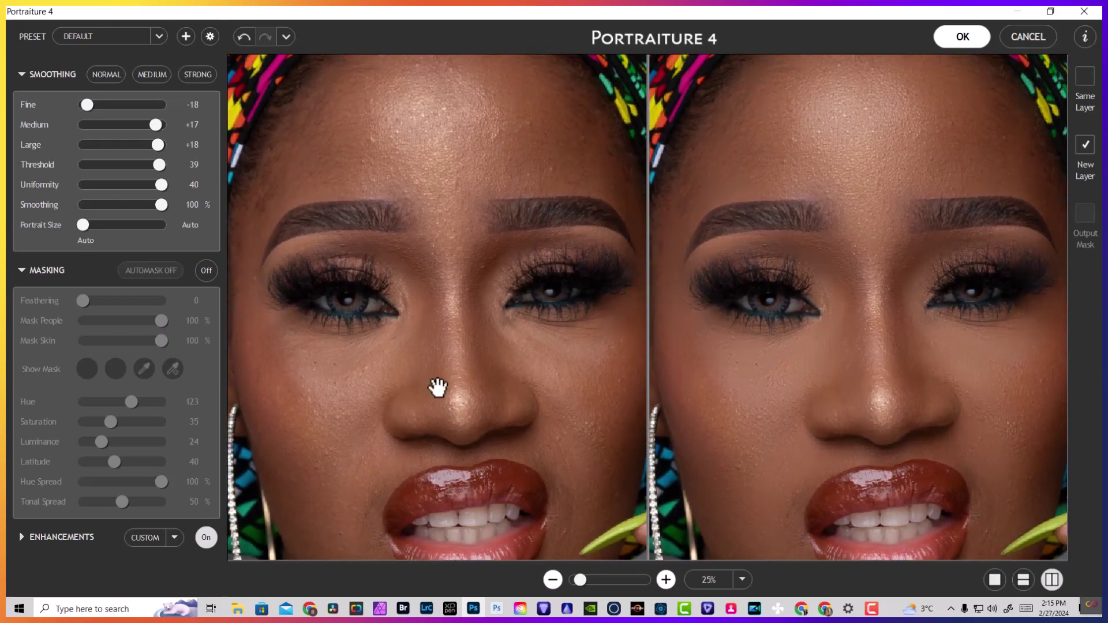
pyautogui.click(22, 270)
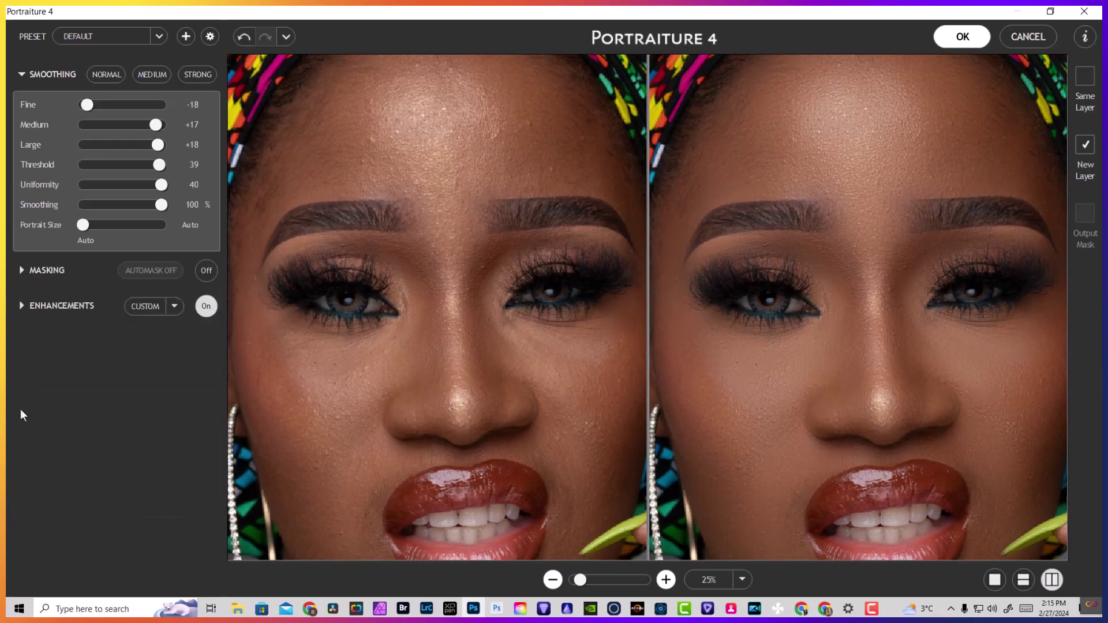
# Expand Enhancements and try Sharpness values between 0 and 40.
pyautogui.click(23, 305)
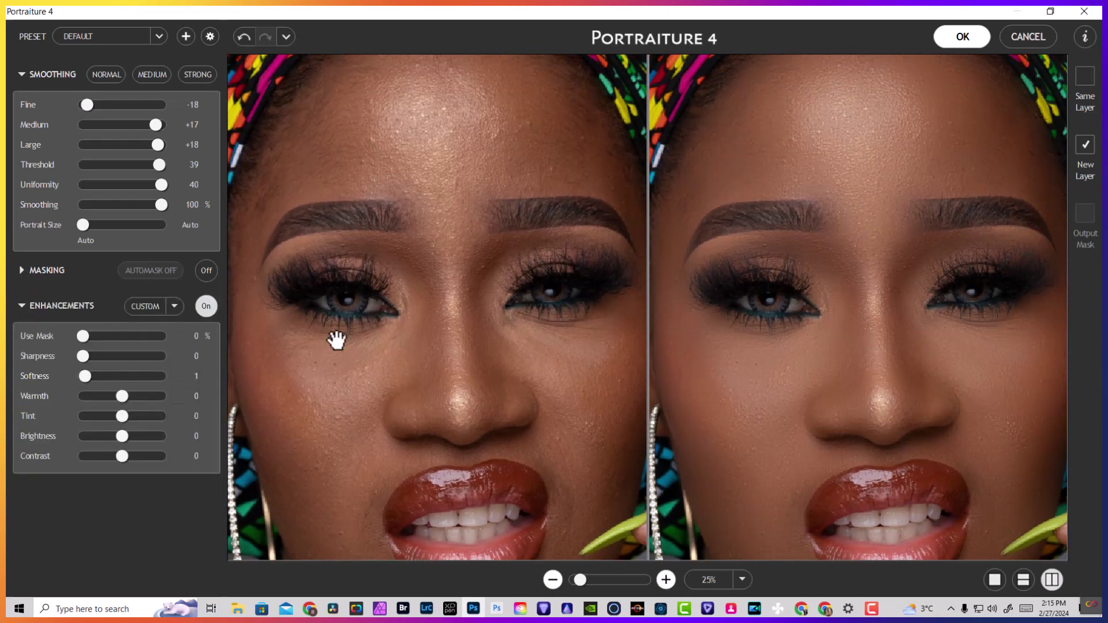
pyautogui.moveTo(845, 309)
pyautogui.mouseDown()
pyautogui.moveTo(833, 383)
pyautogui.moveTo(844, 306)
pyautogui.mouseUp()
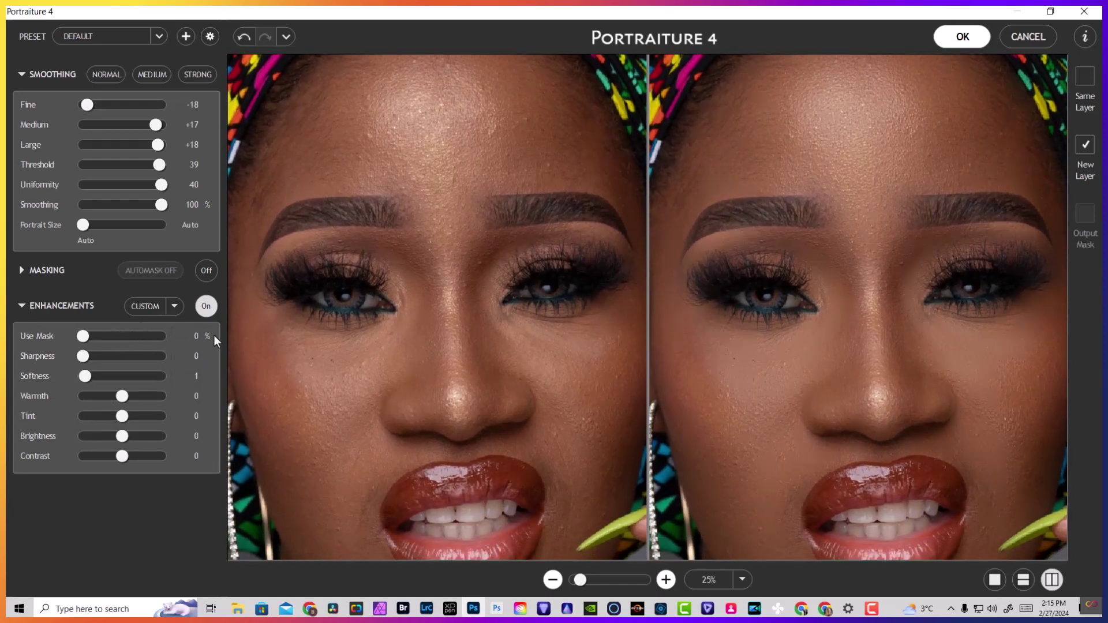
pyautogui.click(185, 356)
pyautogui.write('40')
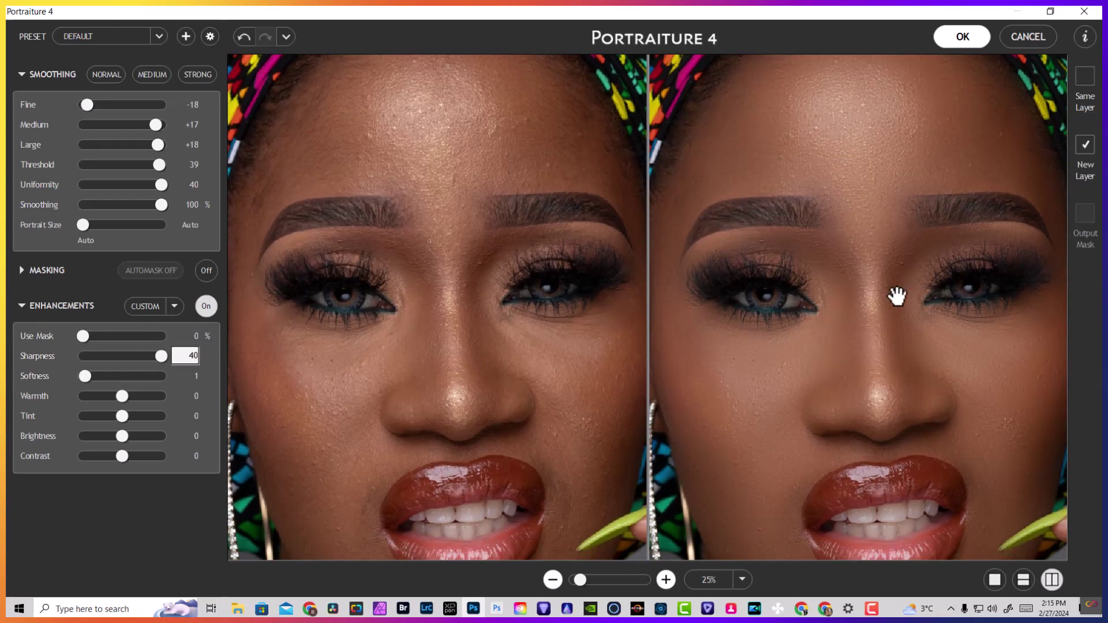
pyautogui.moveTo(887, 309); pyautogui.dragTo(863, 393)
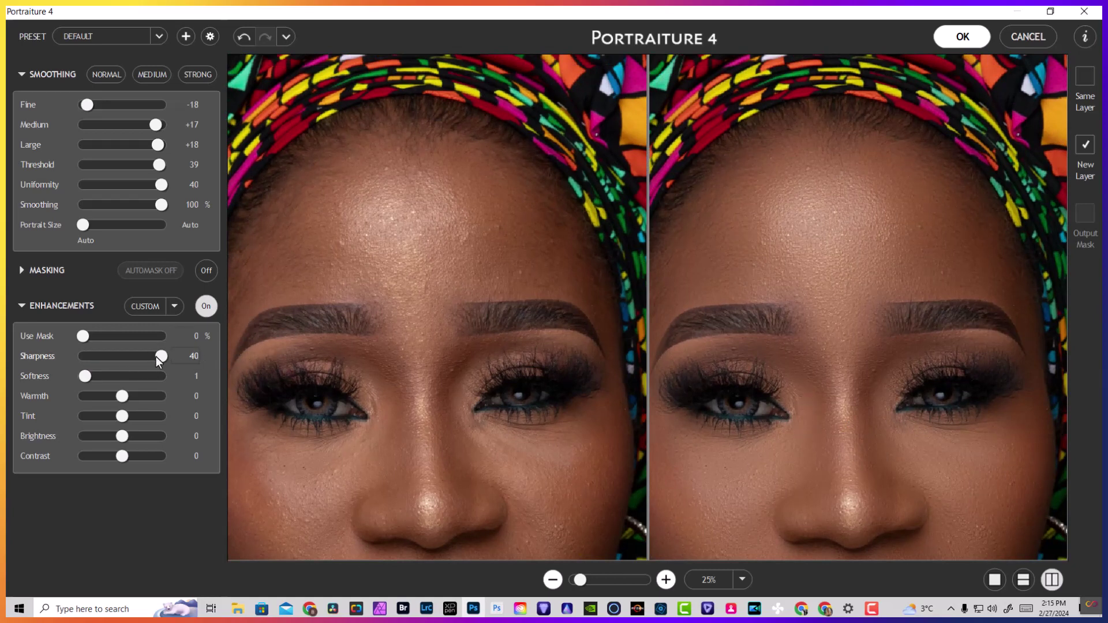
pyautogui.moveTo(156, 356); pyautogui.dragTo(7, 349)
pyautogui.moveTo(82, 356); pyautogui.dragTo(161, 356)
pyautogui.moveTo(161, 356); pyautogui.dragTo(87, 363)
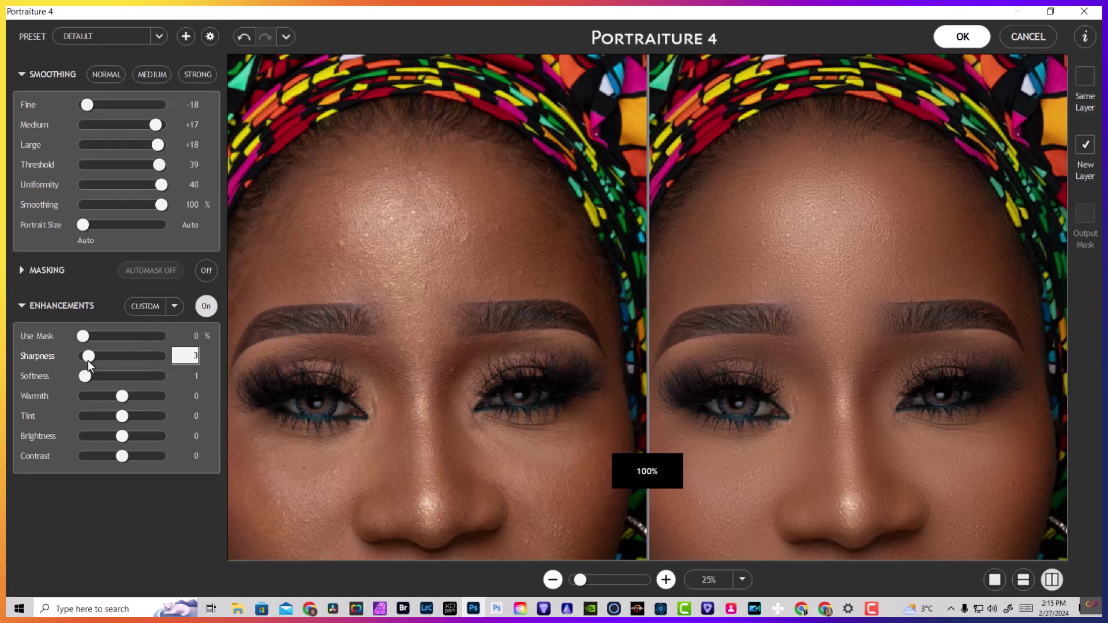
pyautogui.moveTo(88, 360); pyautogui.dragTo(121, 361)
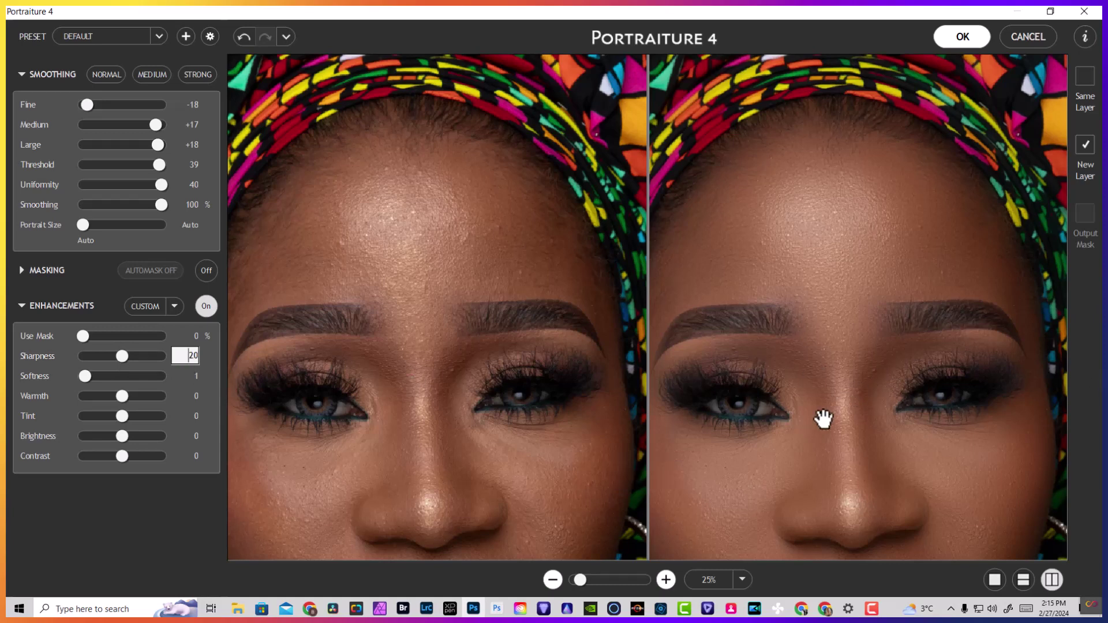
# Adjust the Softness slider and remove all Sharpness, leaving it at 0.
pyautogui.moveTo(803, 428); pyautogui.dragTo(819, 306)
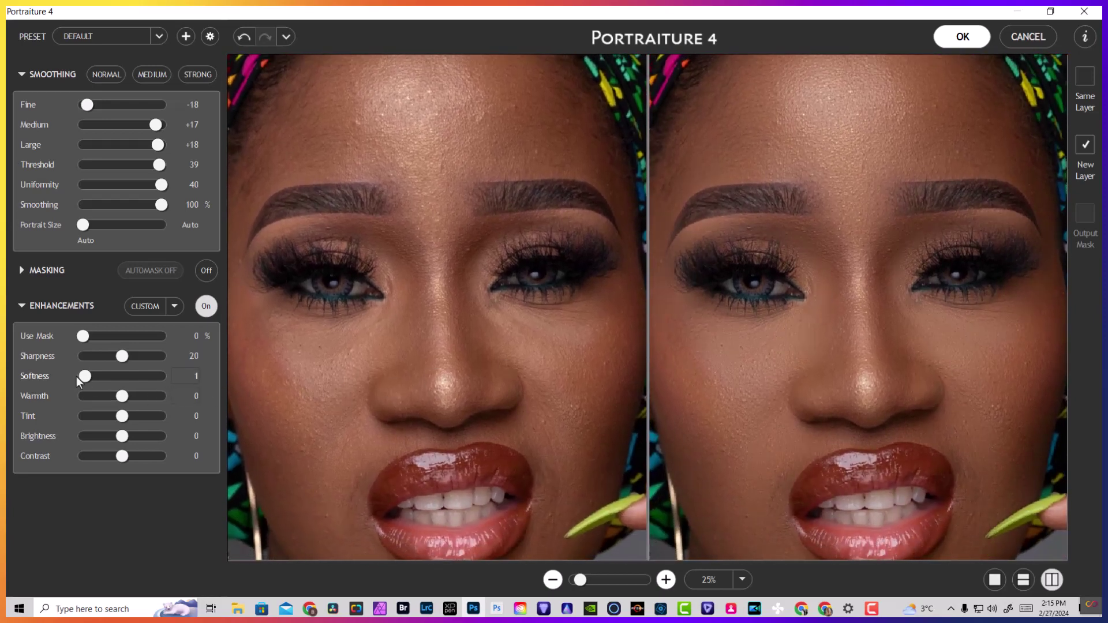
pyautogui.moveTo(85, 376); pyautogui.dragTo(78, 375)
pyautogui.moveTo(873, 339); pyautogui.dragTo(870, 386)
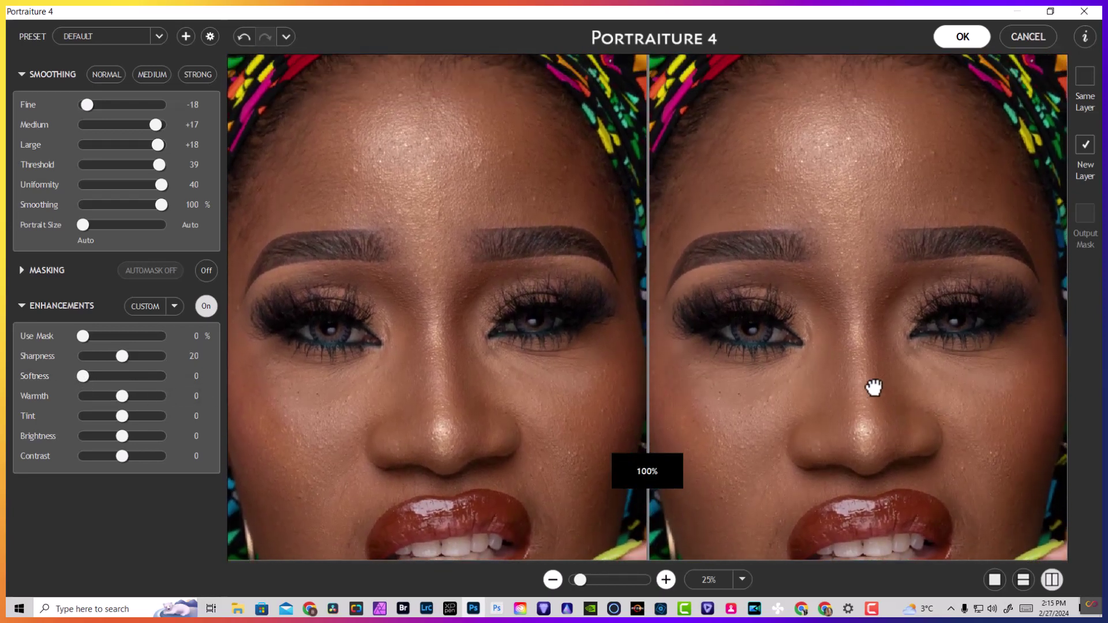
pyautogui.moveTo(121, 355); pyautogui.dragTo(161, 376)
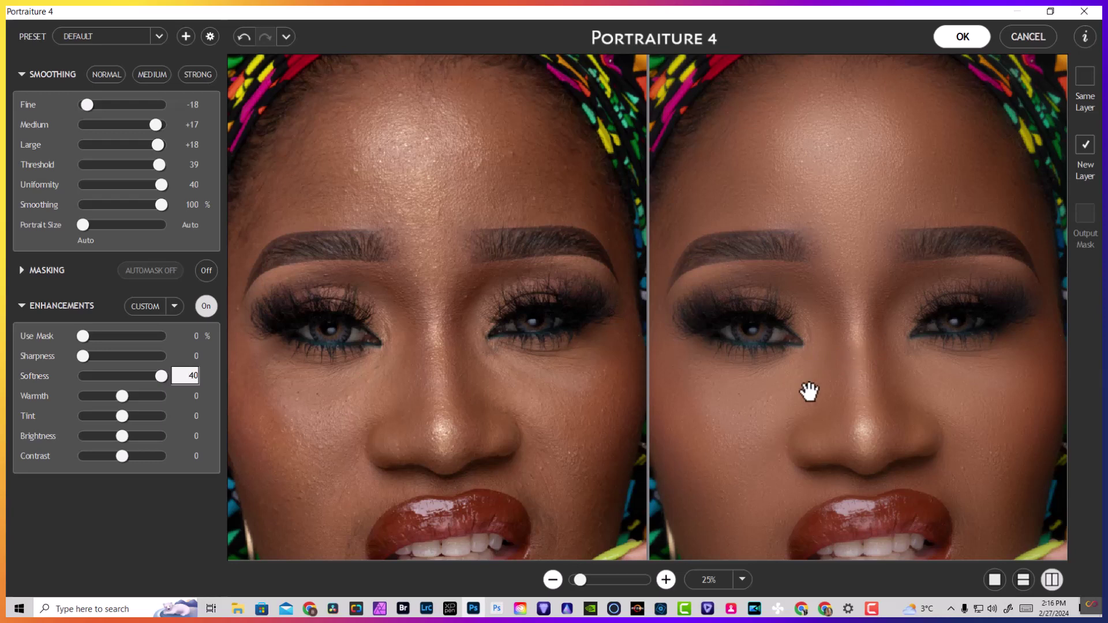
pyautogui.moveTo(767, 420); pyautogui.dragTo(792, 323)
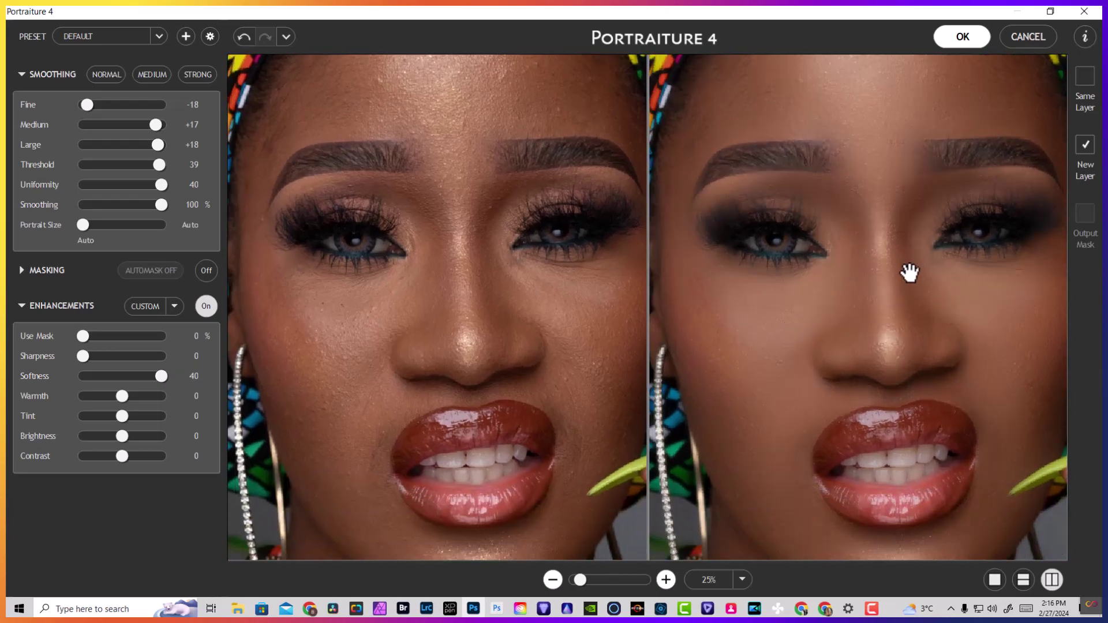
# Raise Fine smoothing to +20 while checking the face preview, then enter Portrait Size 100.
pyautogui.moveTo(910, 271); pyautogui.dragTo(891, 409)
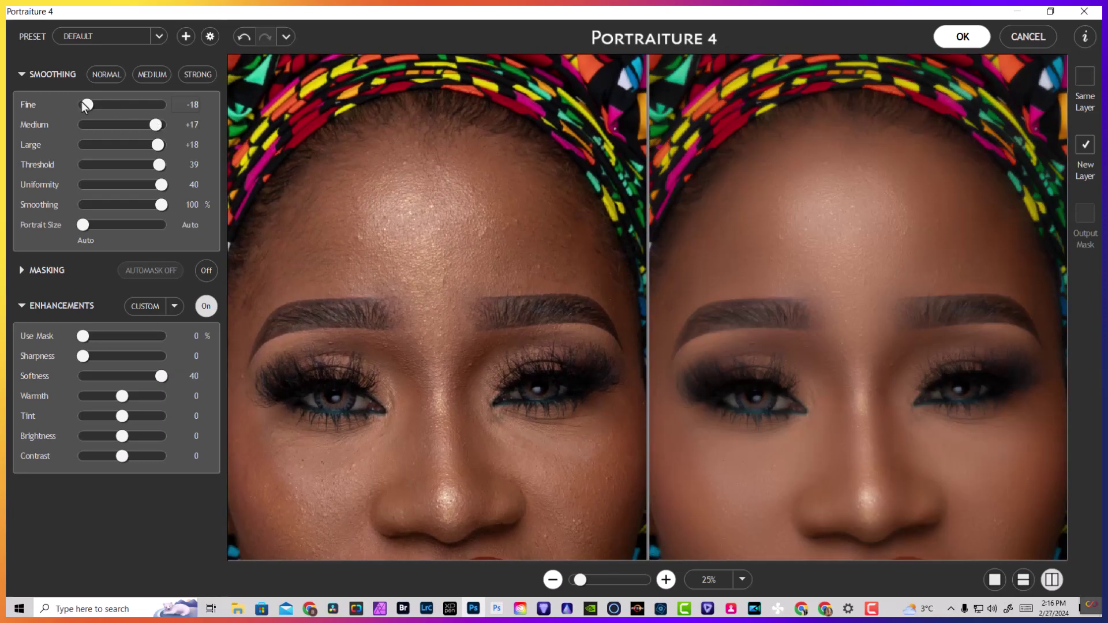
pyautogui.moveTo(85, 106); pyautogui.dragTo(391, 124)
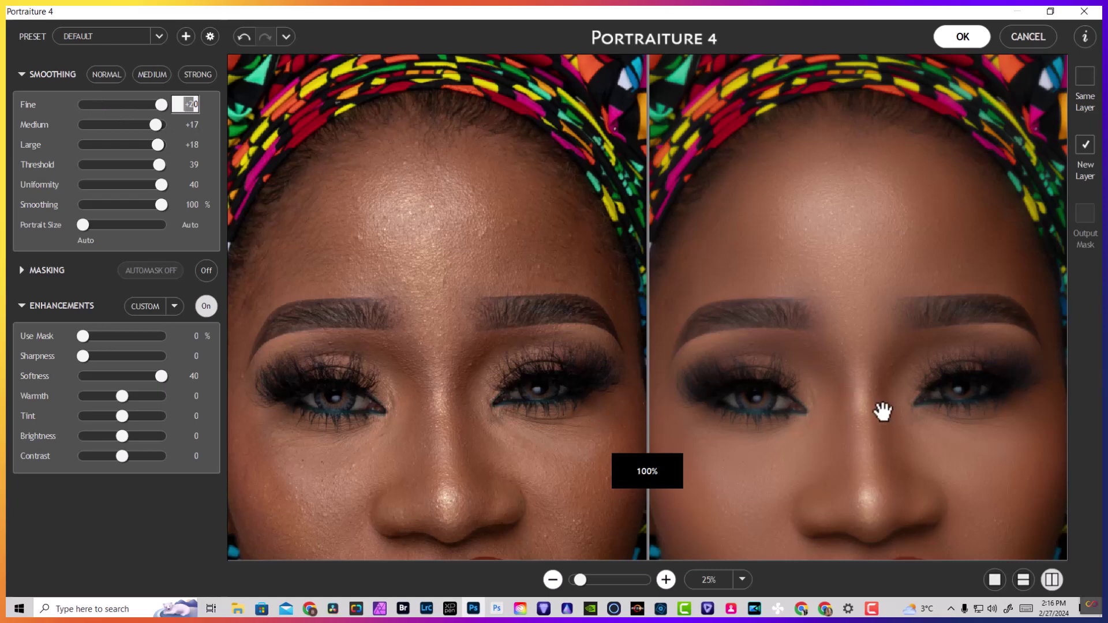
pyautogui.moveTo(833, 462); pyautogui.dragTo(865, 315)
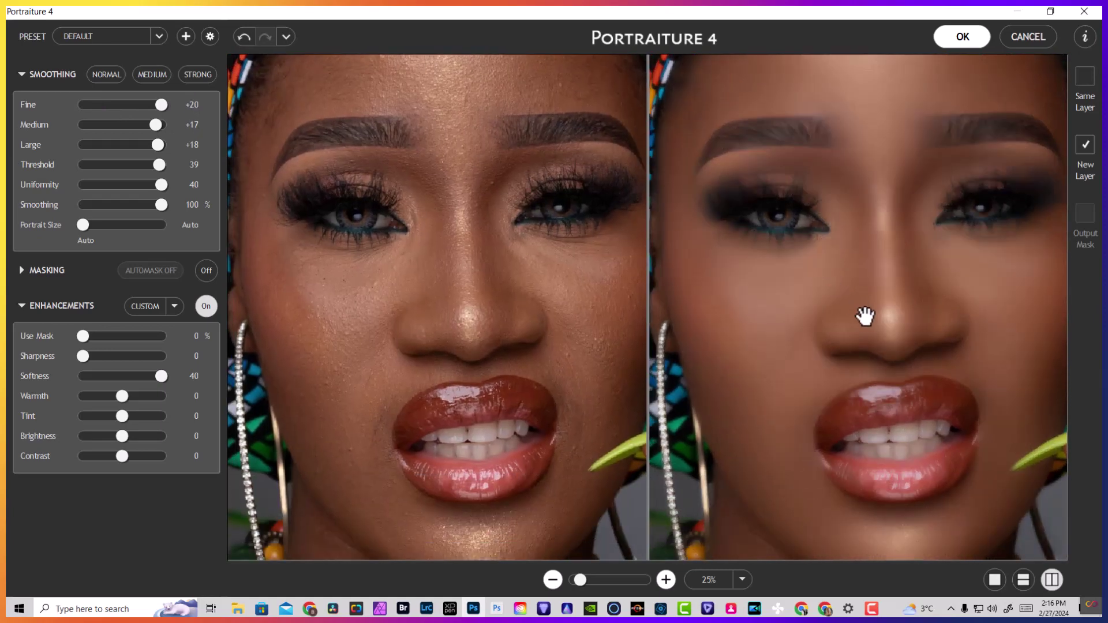
pyautogui.click(552, 579)
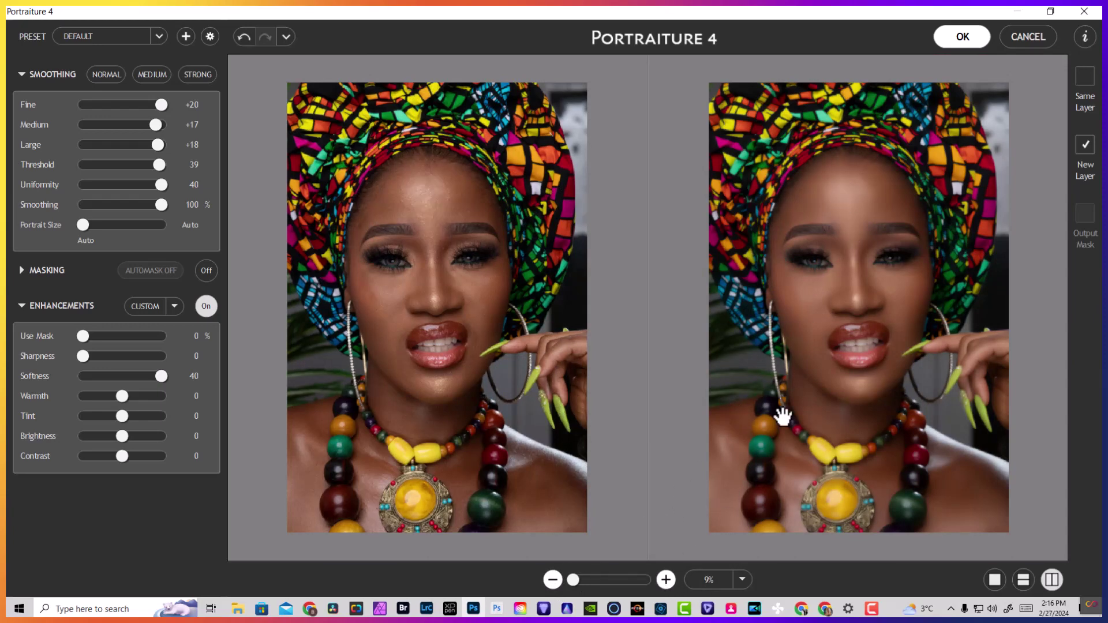
pyautogui.click(666, 580)
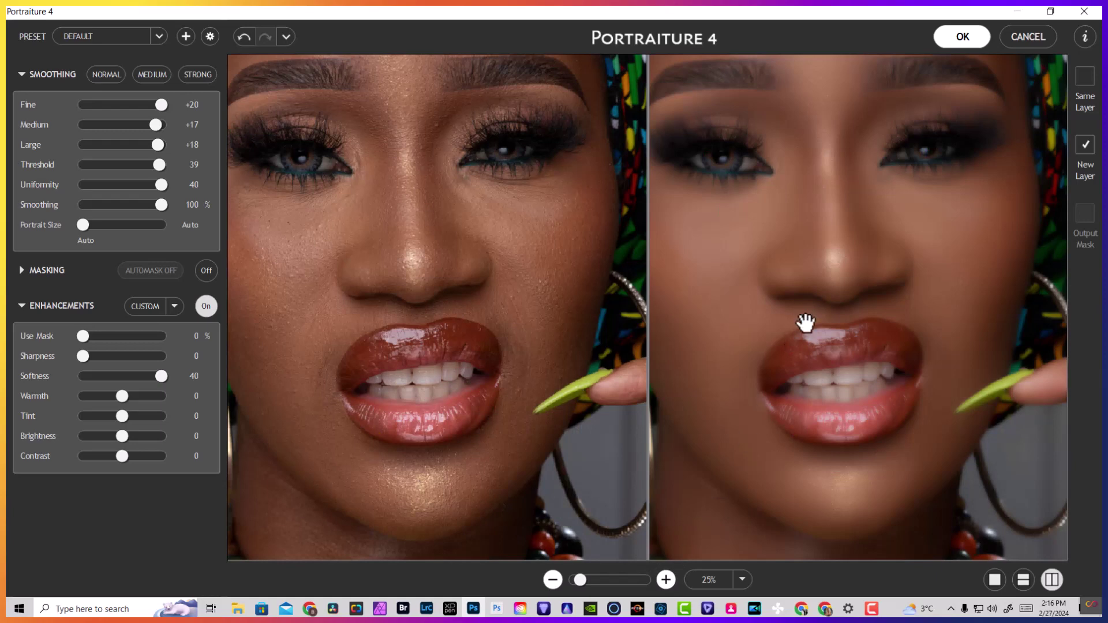
pyautogui.moveTo(804, 321); pyautogui.dragTo(853, 401)
pyautogui.write('100')
pyautogui.press('Return')
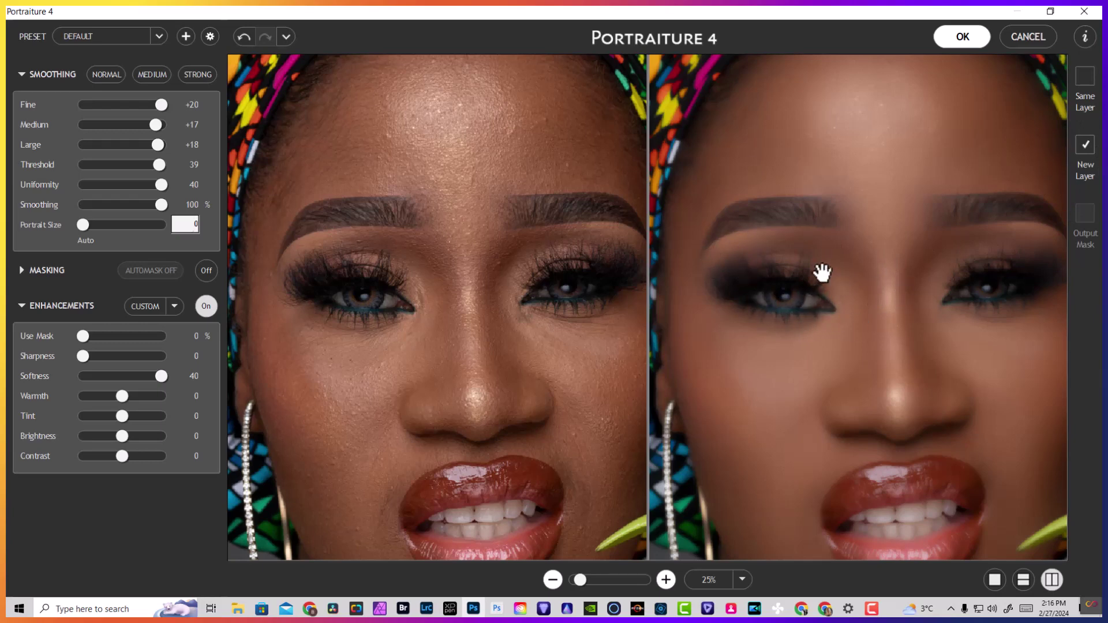
# Return Fine to -18, set Softness to 5 and Sharpness to 10, and reposition the preview.
pyautogui.click(161, 105)
pyautogui.moveTo(162, 107); pyautogui.dragTo(88, 105)
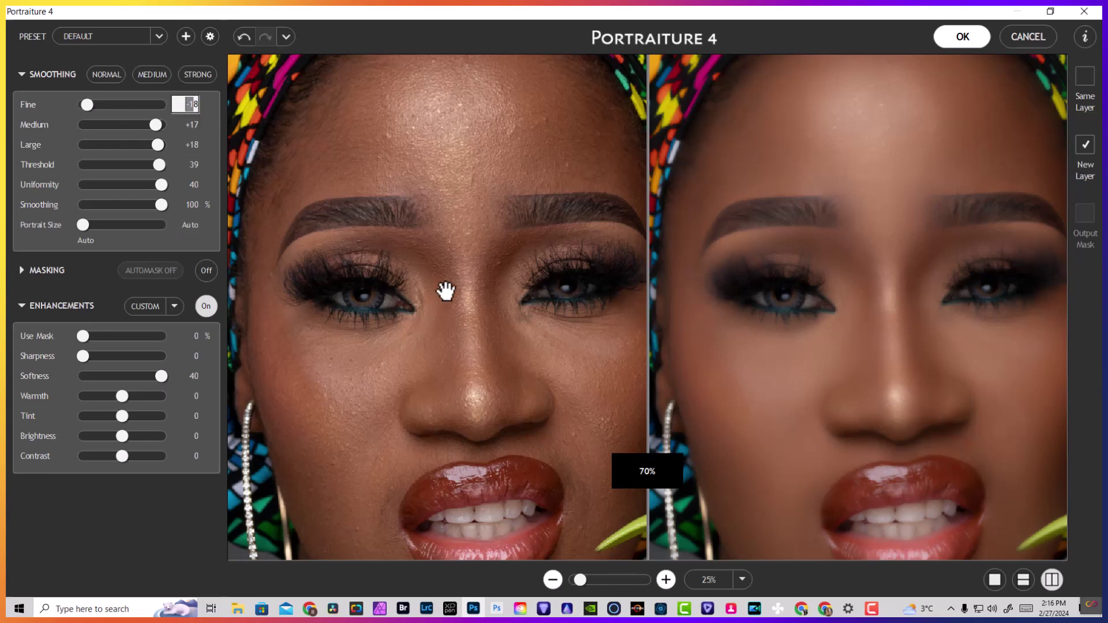
pyautogui.moveTo(161, 376); pyautogui.dragTo(77, 375)
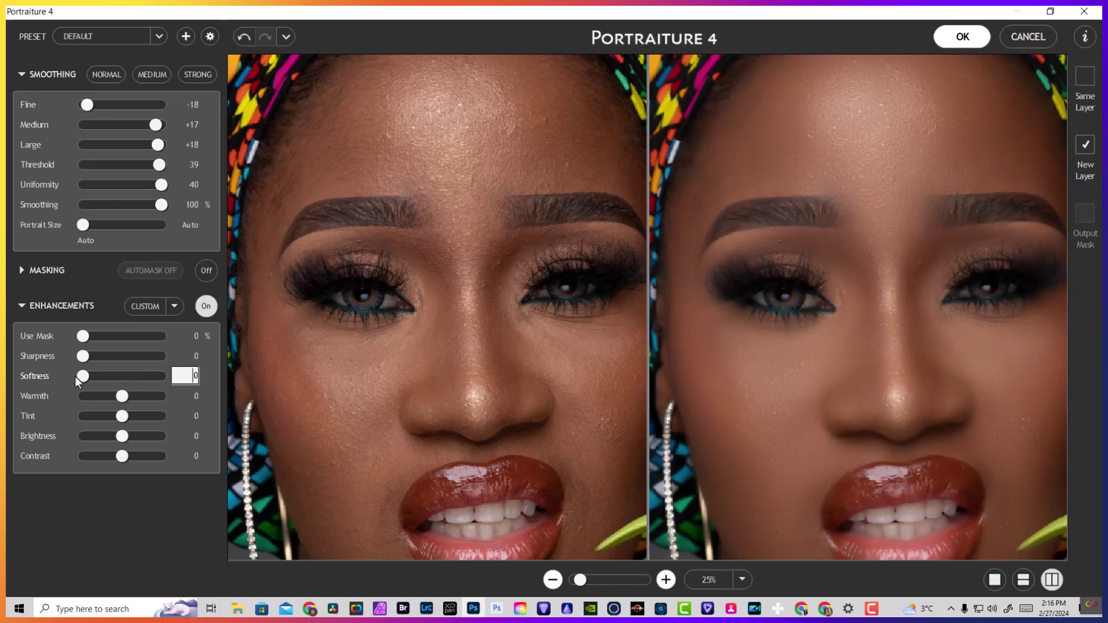
pyautogui.moveTo(81, 379); pyautogui.dragTo(91, 382)
pyautogui.moveTo(84, 356); pyautogui.dragTo(106, 355)
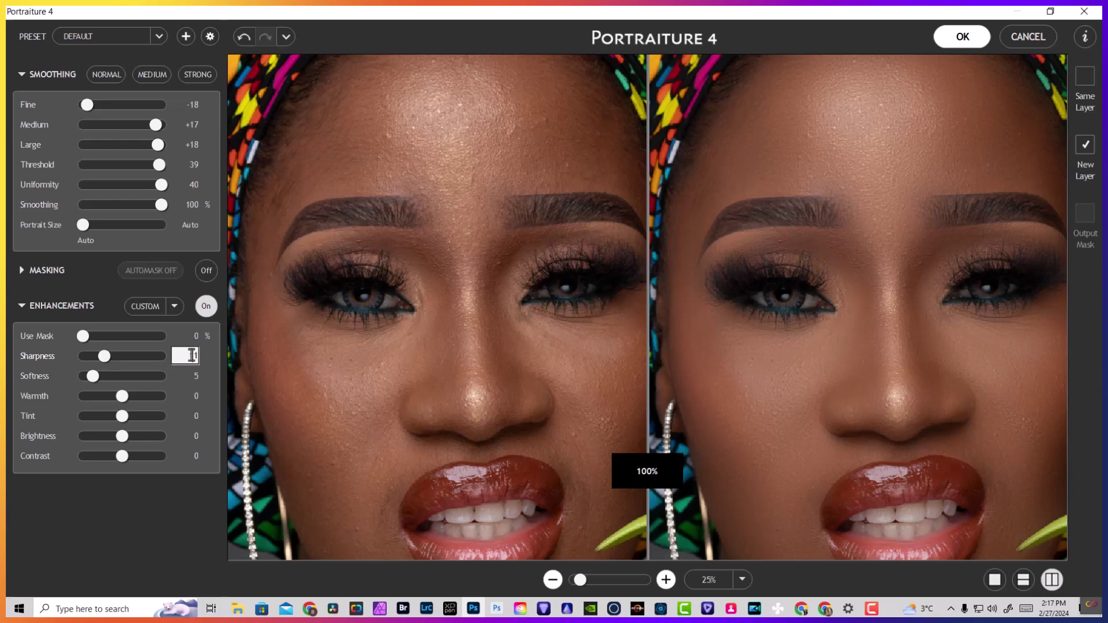
pyautogui.write('0')
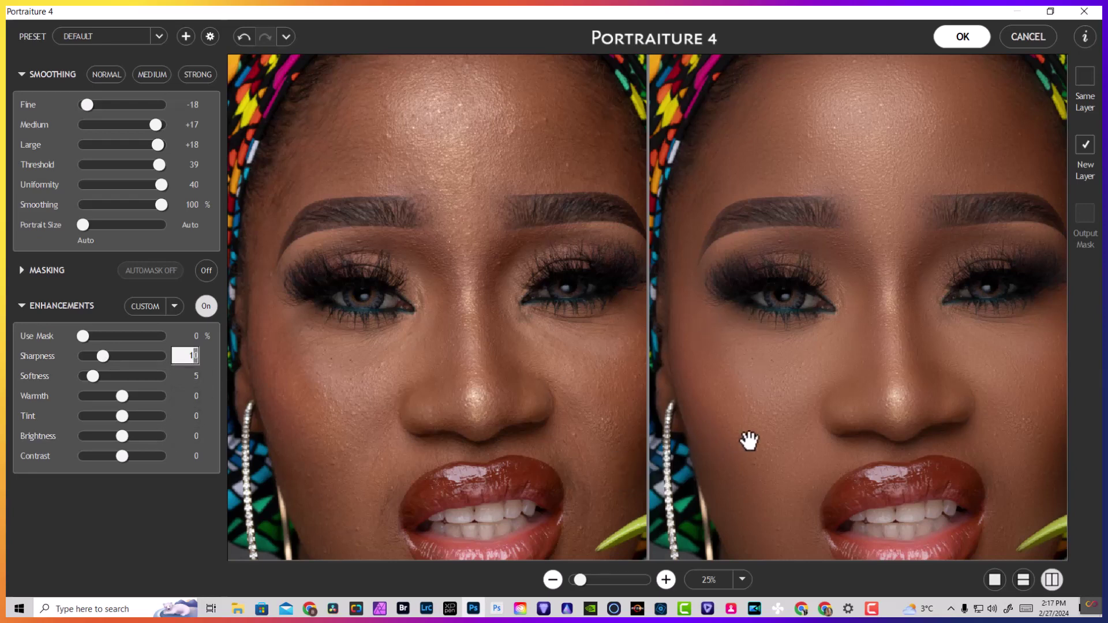
pyautogui.moveTo(748, 441); pyautogui.dragTo(724, 363)
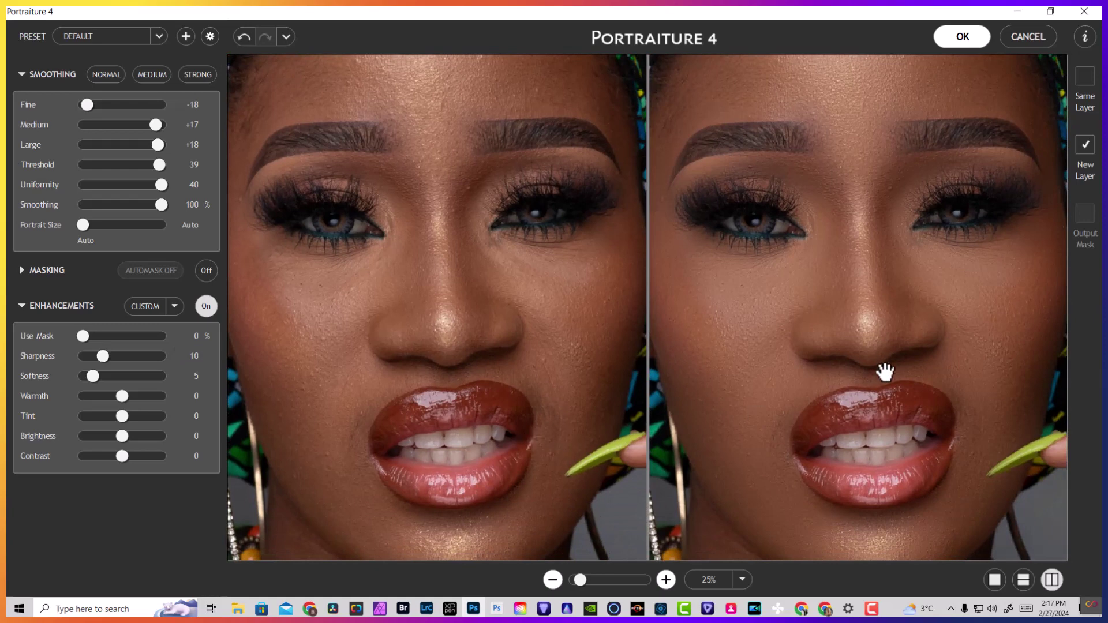
pyautogui.moveTo(885, 370); pyautogui.dragTo(907, 415)
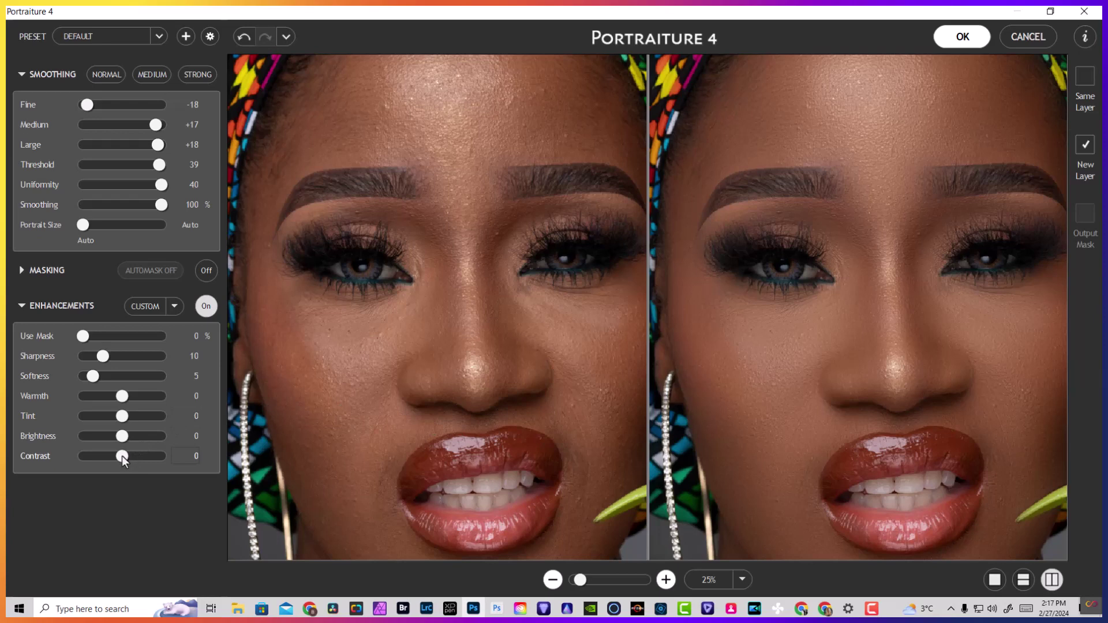
# Try Contrast at -20 and +2, max it out at +20, then zoom out to compare.
pyautogui.moveTo(121, 456); pyautogui.dragTo(61, 456)
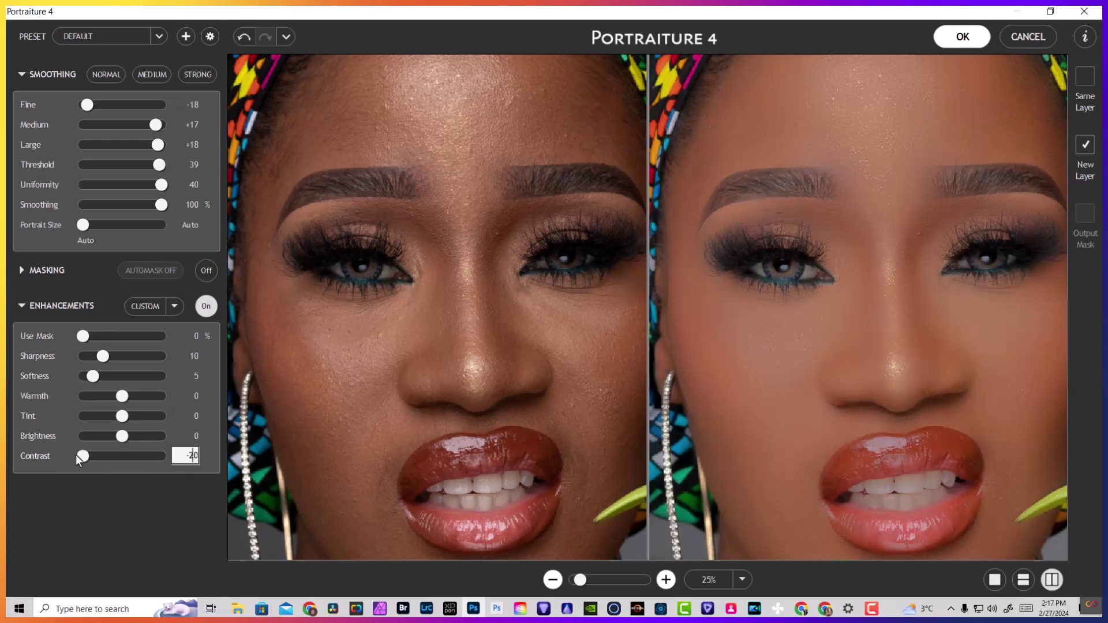
pyautogui.moveTo(76, 456); pyautogui.dragTo(120, 457)
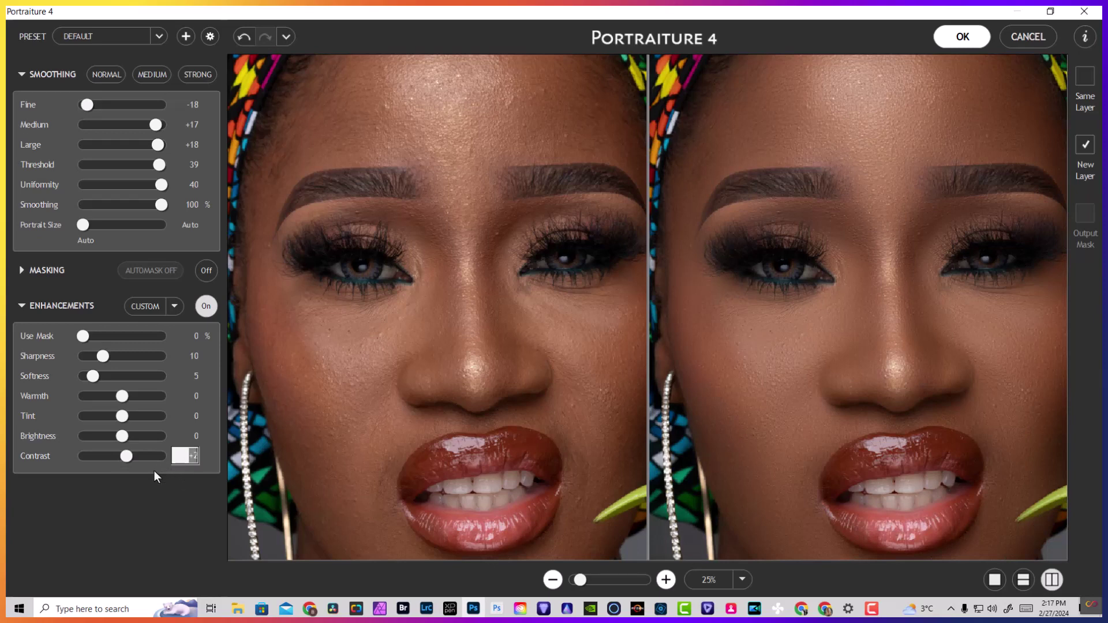
pyautogui.click(164, 455)
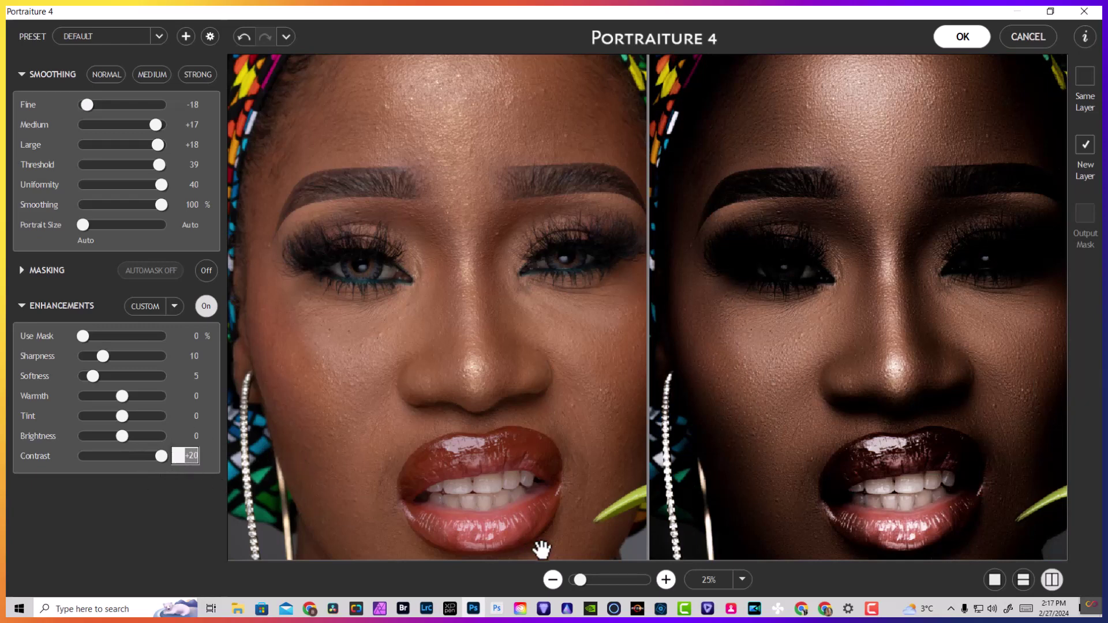
pyautogui.click(553, 579)
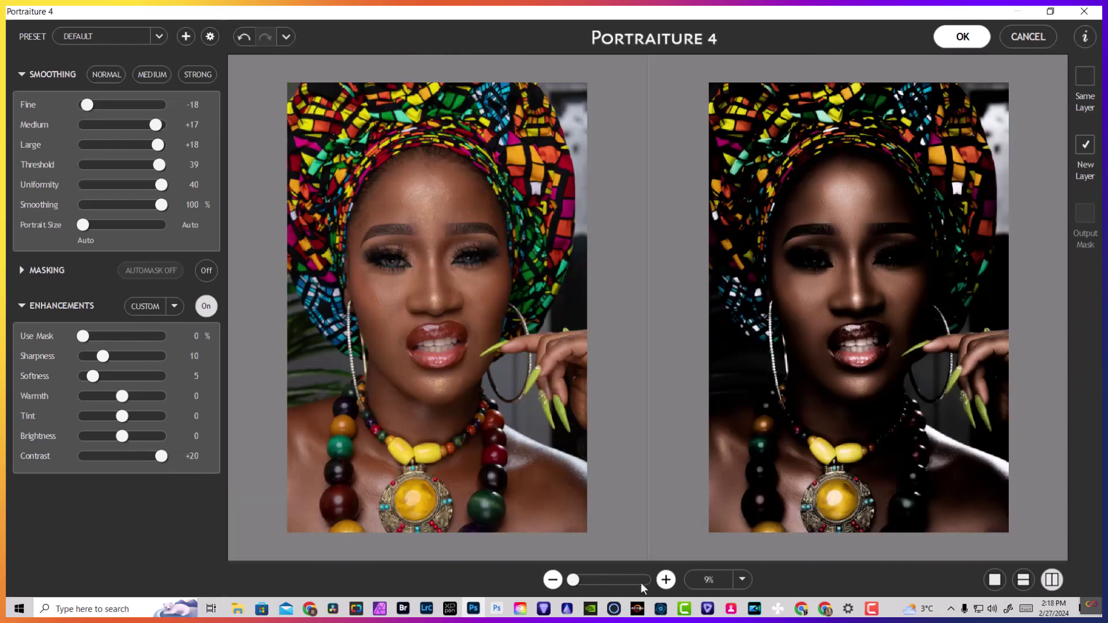
# Fine-tune Contrast down from +20 to +3, then nudge Brightness above 0.
pyautogui.moveTo(166, 456); pyautogui.dragTo(135, 459)
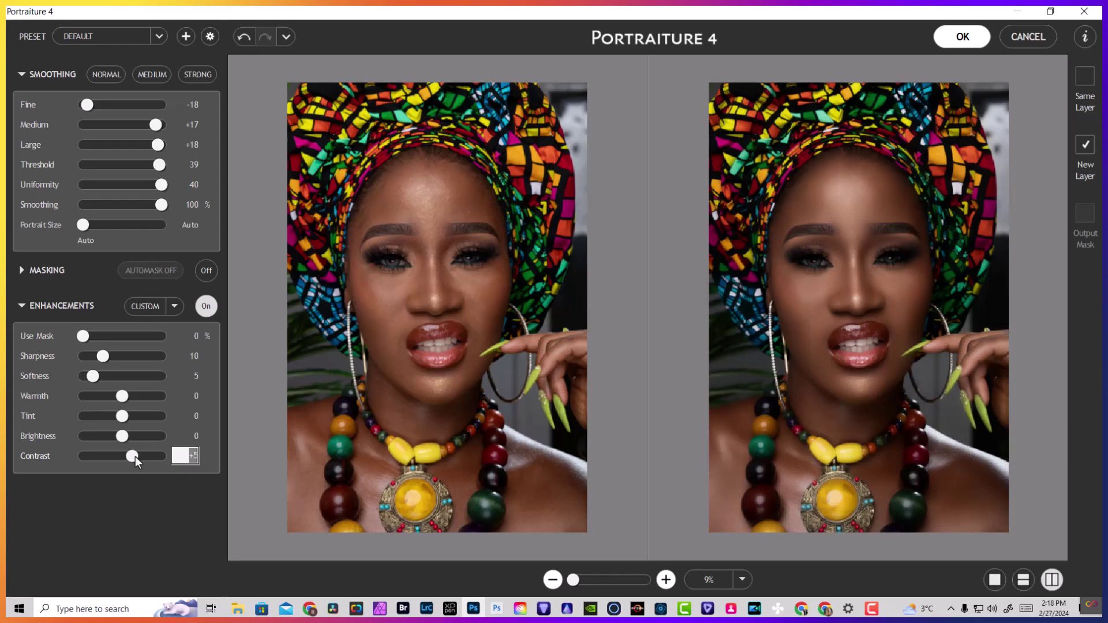
pyautogui.moveTo(135, 456); pyautogui.dragTo(116, 458)
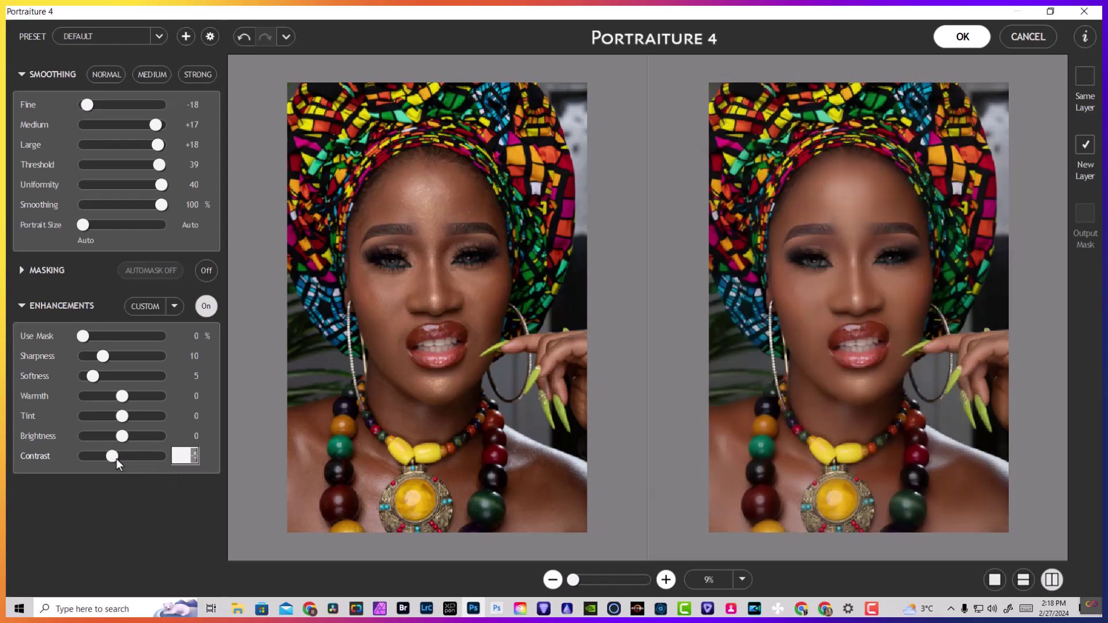
pyautogui.moveTo(116, 458); pyautogui.dragTo(127, 458)
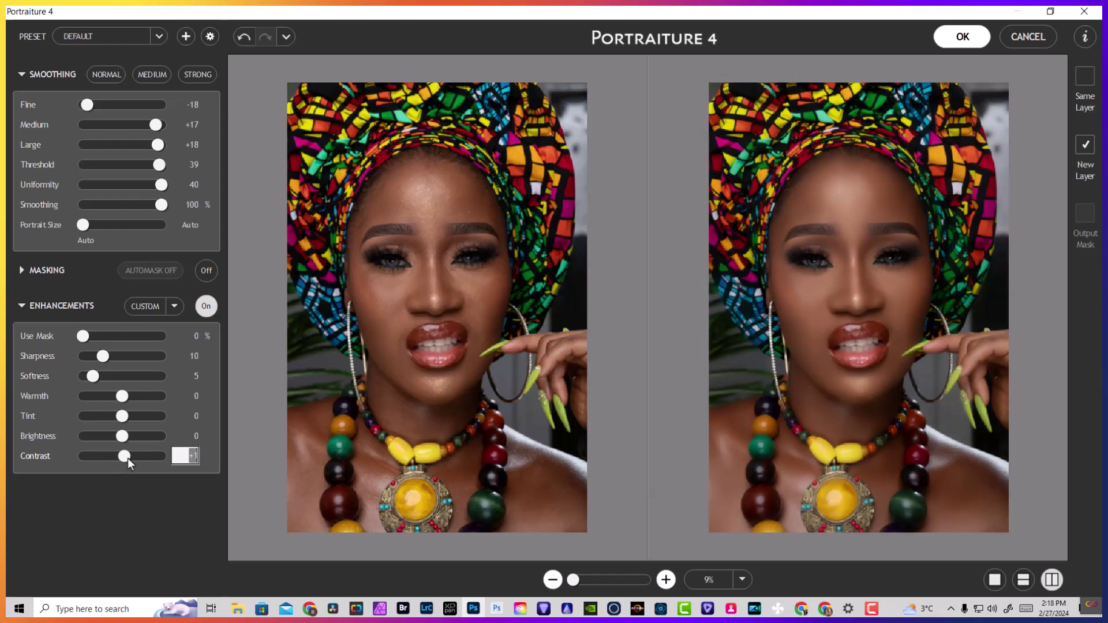
pyautogui.moveTo(127, 458); pyautogui.dragTo(135, 458)
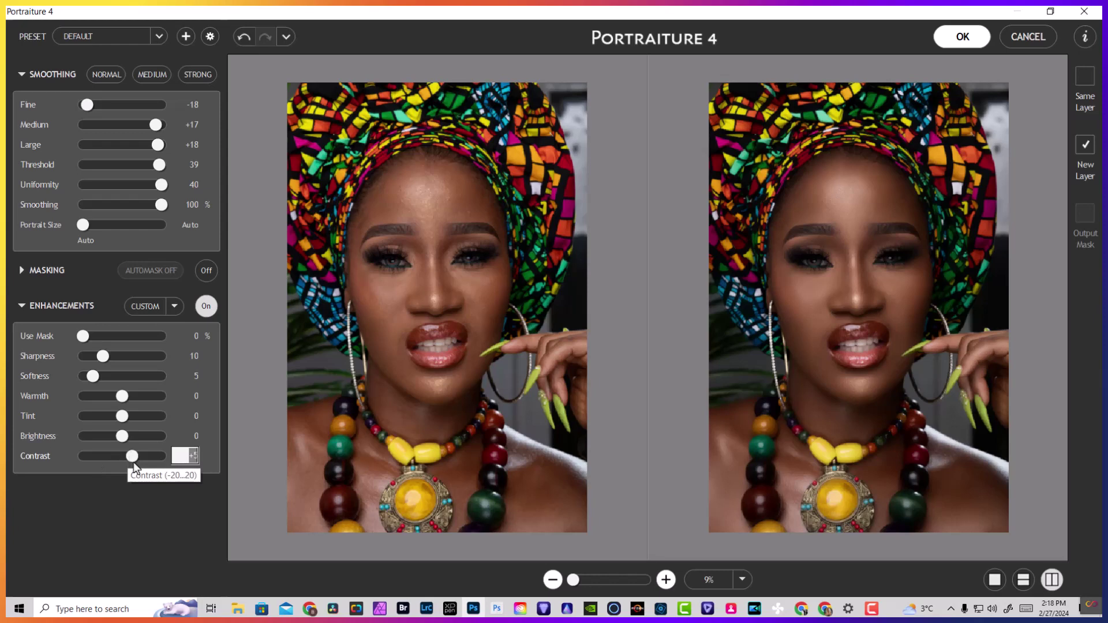
pyautogui.moveTo(134, 458); pyautogui.dragTo(129, 455)
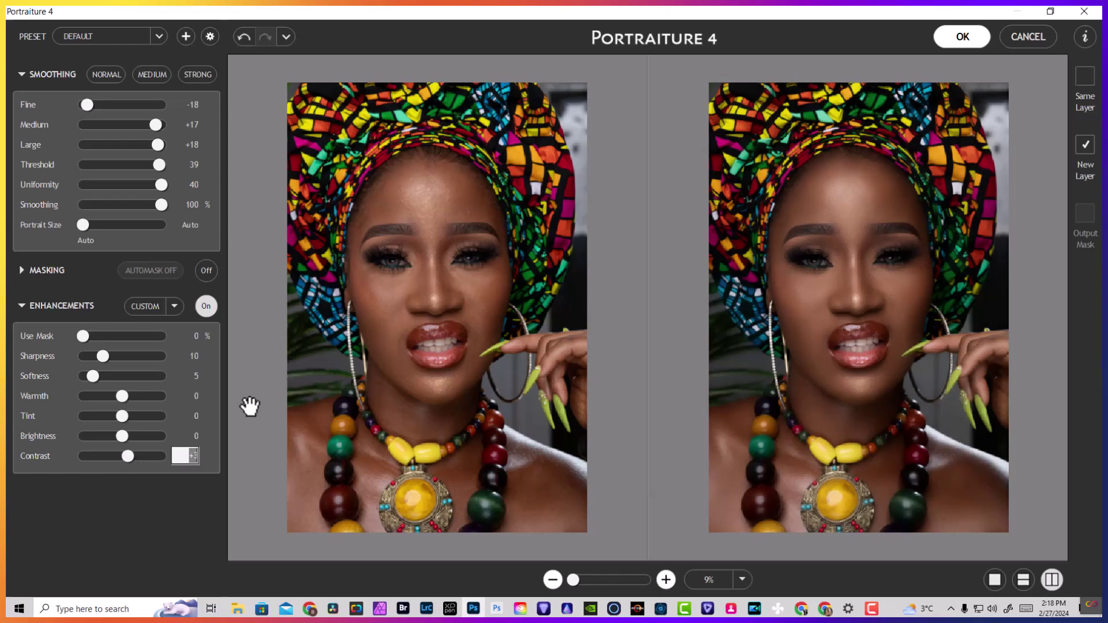
pyautogui.moveTo(122, 437); pyautogui.dragTo(143, 438)
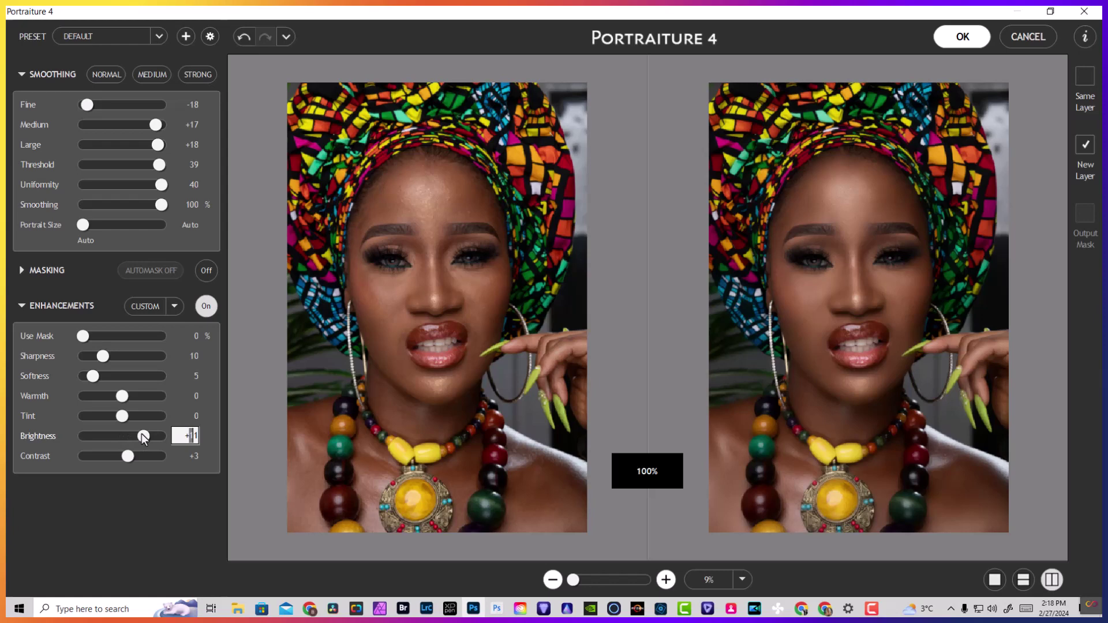
# Settle Brightness at 0 and Warmth at +2, then apply the retouch as a new layer.
pyautogui.moveTo(143, 439); pyautogui.dragTo(117, 439)
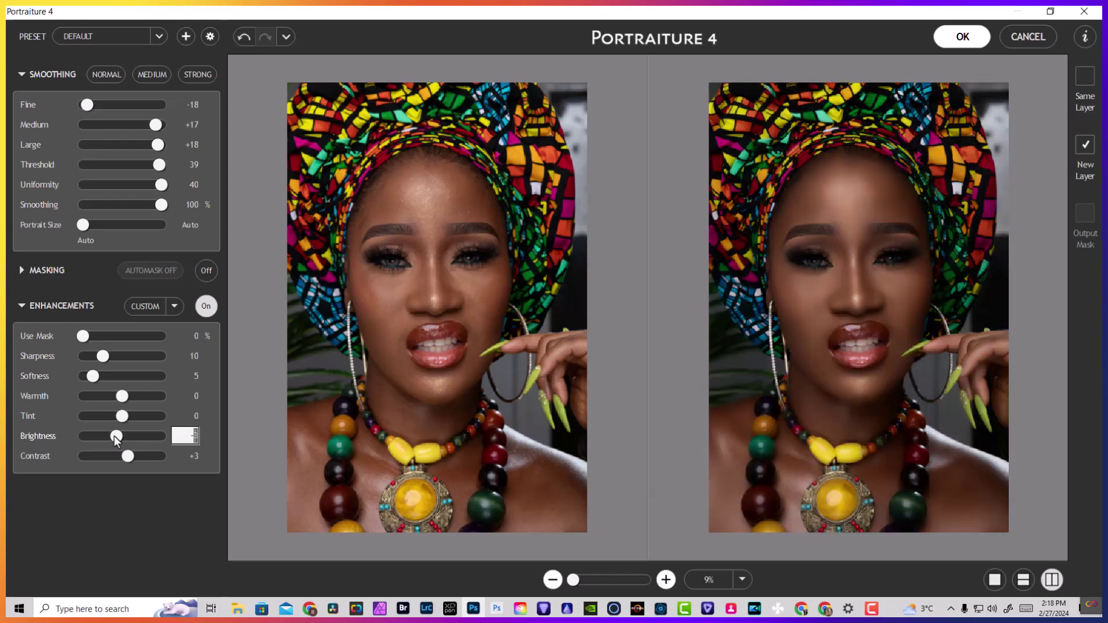
pyautogui.moveTo(117, 439); pyautogui.dragTo(66, 439)
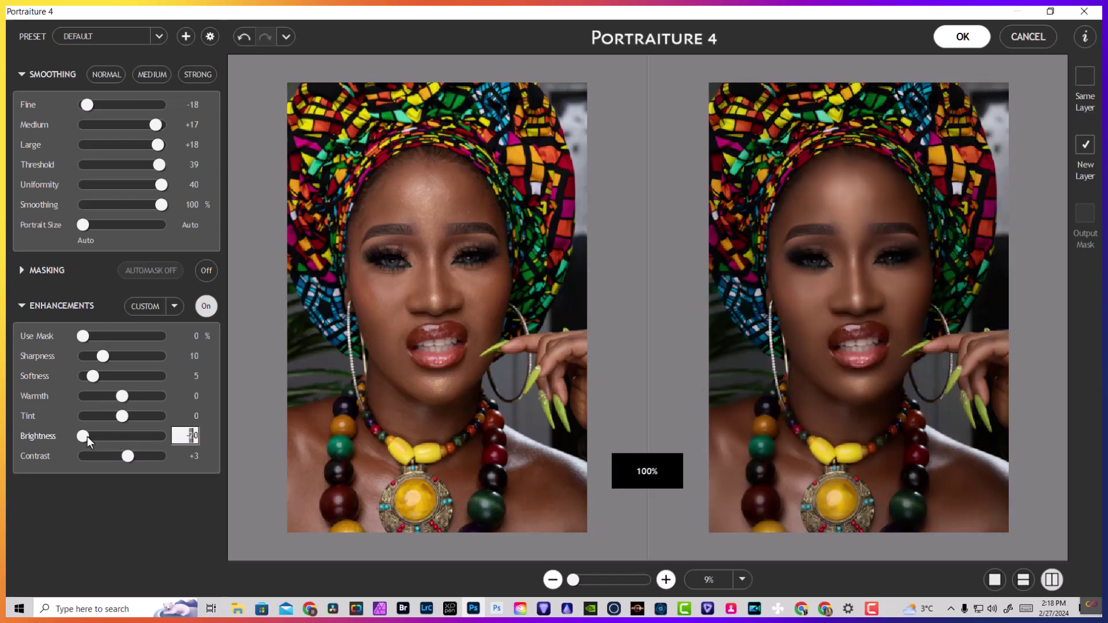
pyautogui.moveTo(89, 437); pyautogui.dragTo(121, 436)
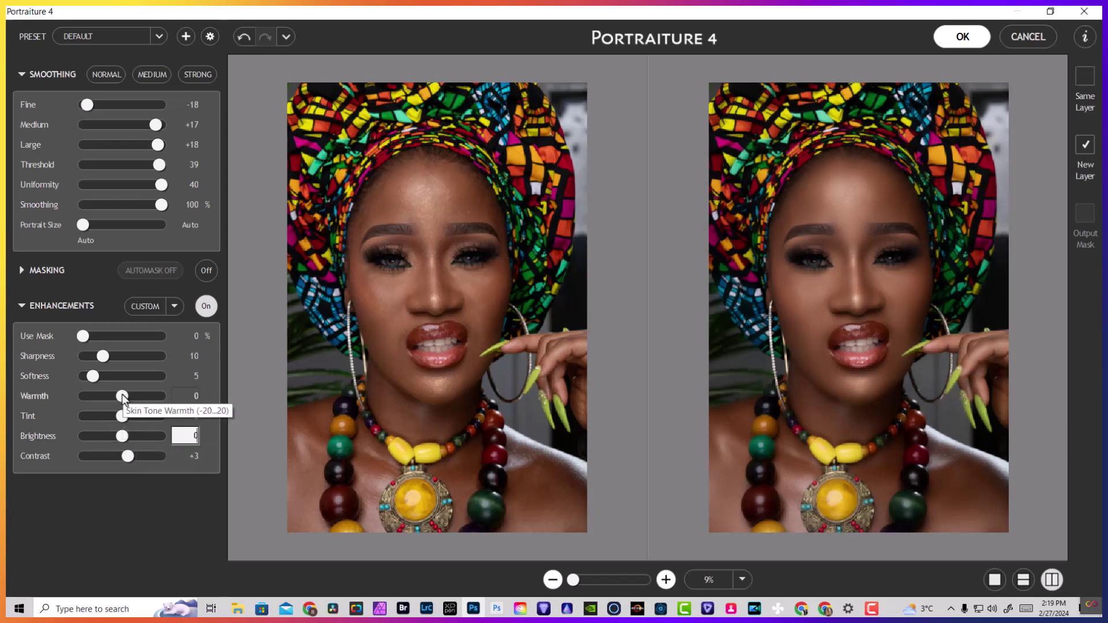
pyautogui.moveTo(122, 396); pyautogui.dragTo(89, 397)
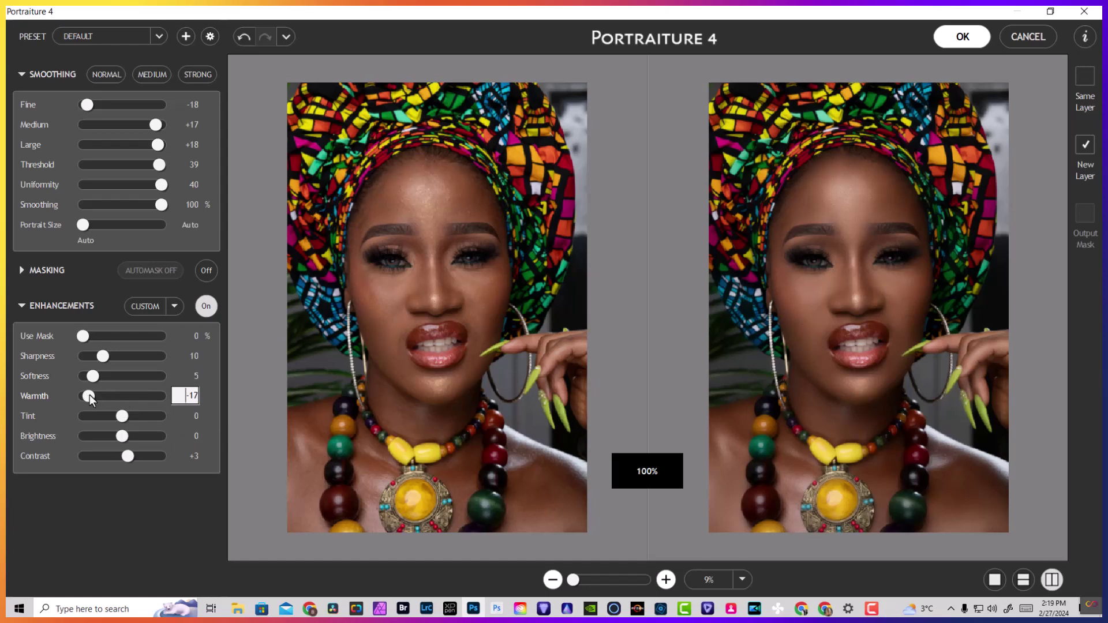
pyautogui.moveTo(90, 398); pyautogui.dragTo(126, 396)
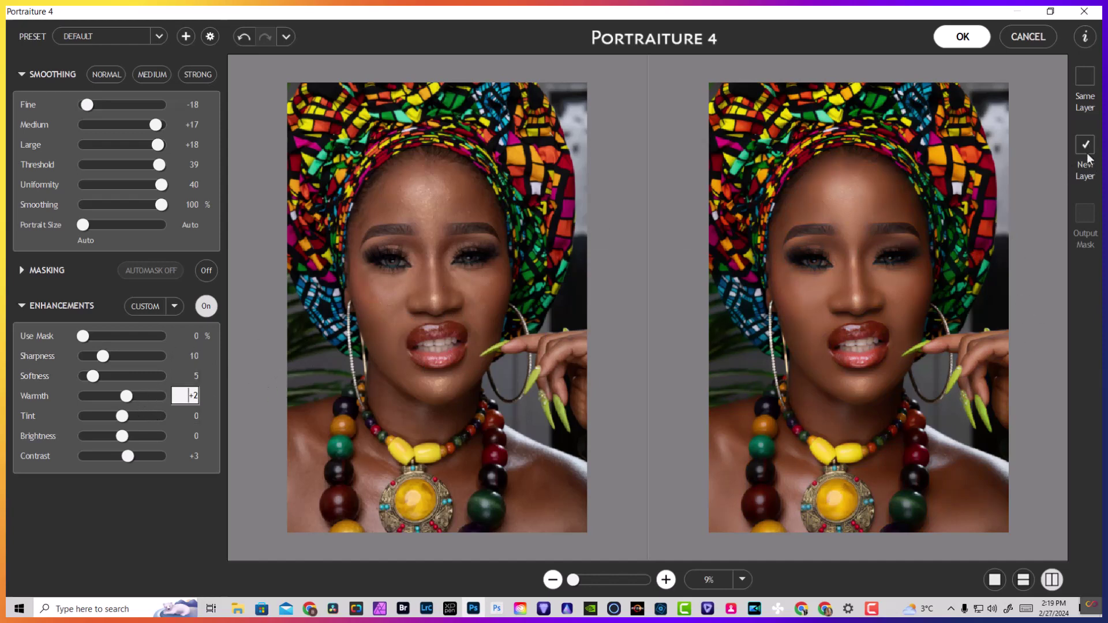
pyautogui.click(962, 37)
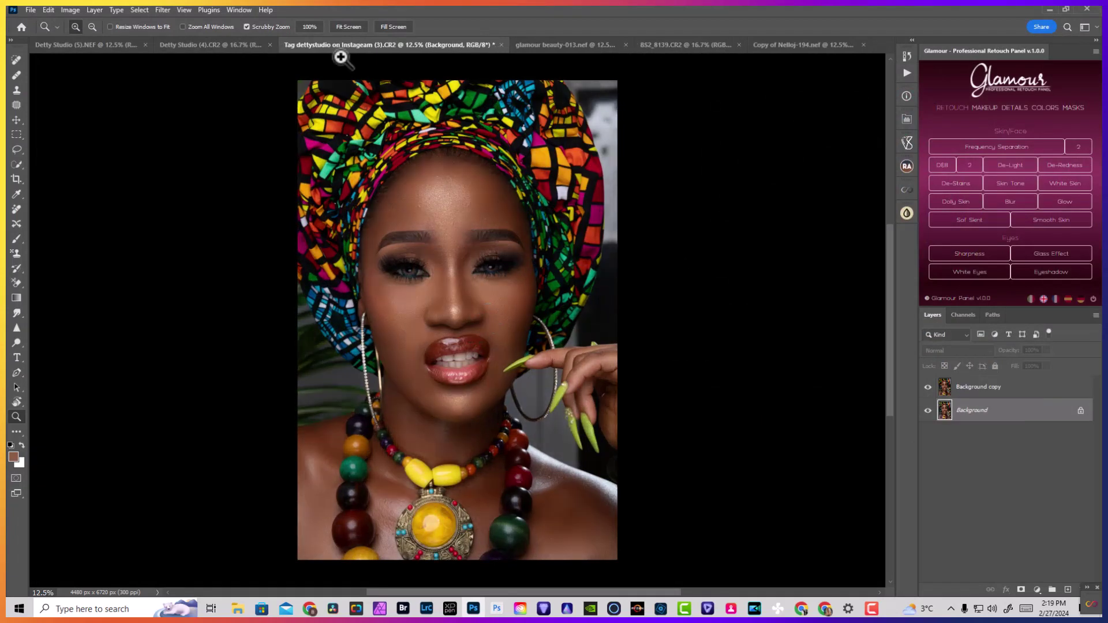
# Toggle Background copy on and off over the zoomed face, then add a white layer mask.
pyautogui.click(338, 28)
pyautogui.click(970, 390)
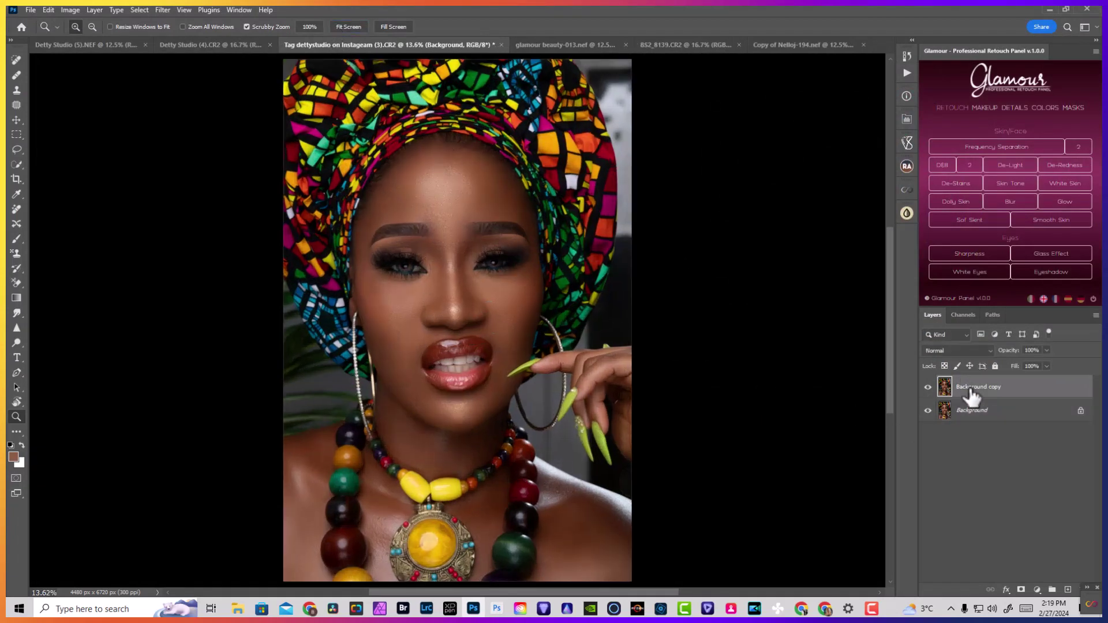
pyautogui.click(927, 387)
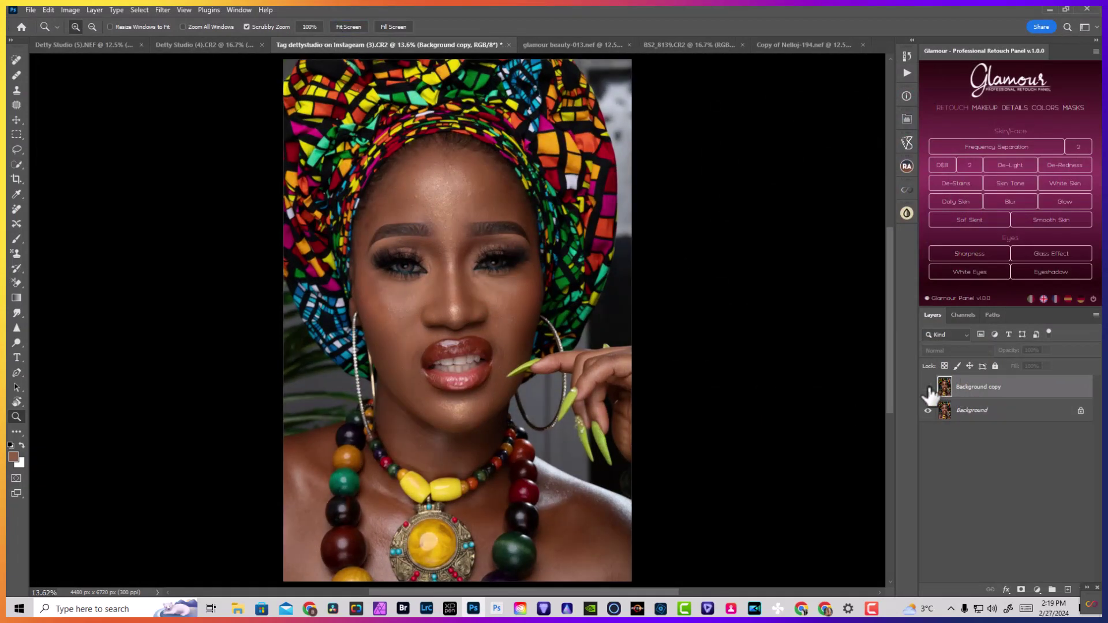
pyautogui.moveTo(462, 202); pyautogui.dragTo(586, 272)
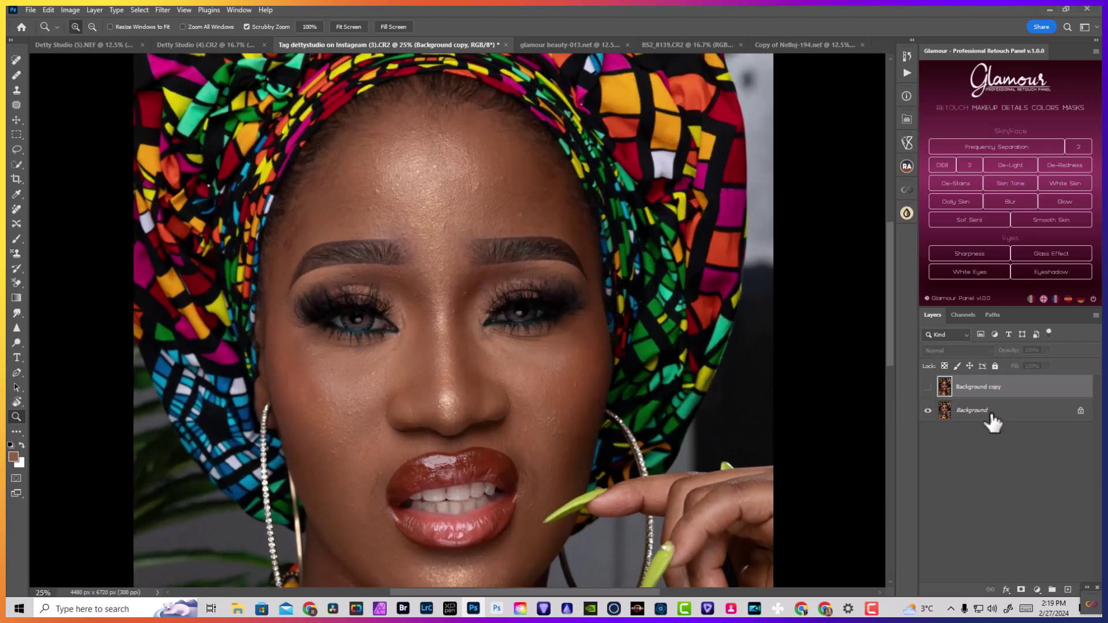
pyautogui.click(928, 387)
pyautogui.click(928, 387)
pyautogui.click(927, 387)
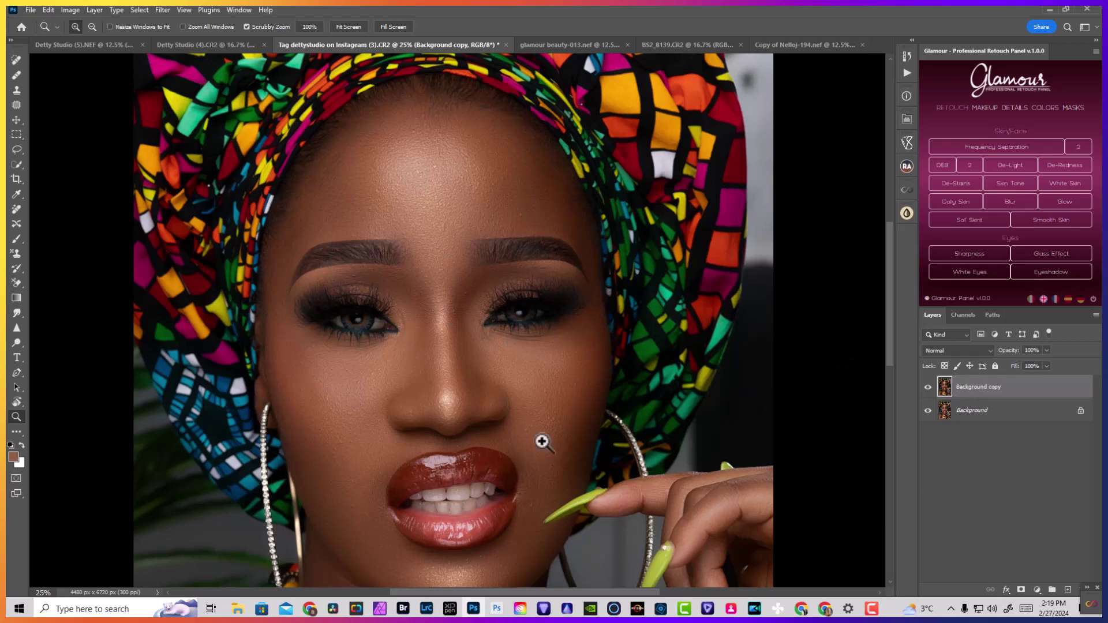
pyautogui.click(1021, 589)
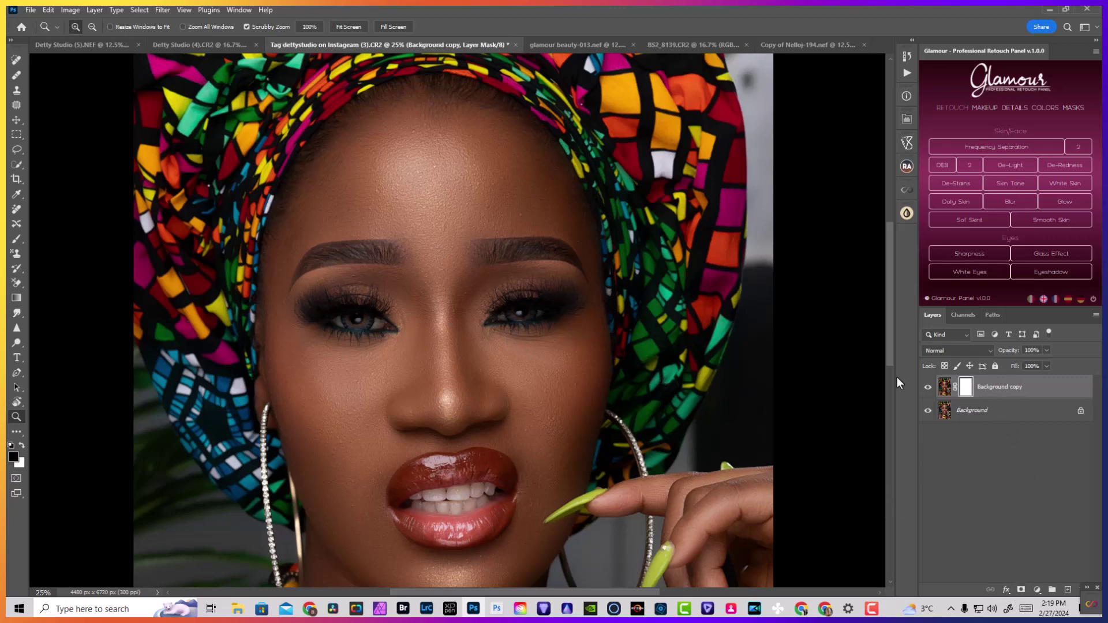
# Brush black on the mask over both irises and the teeth to restore their detail.
pyautogui.press('b')
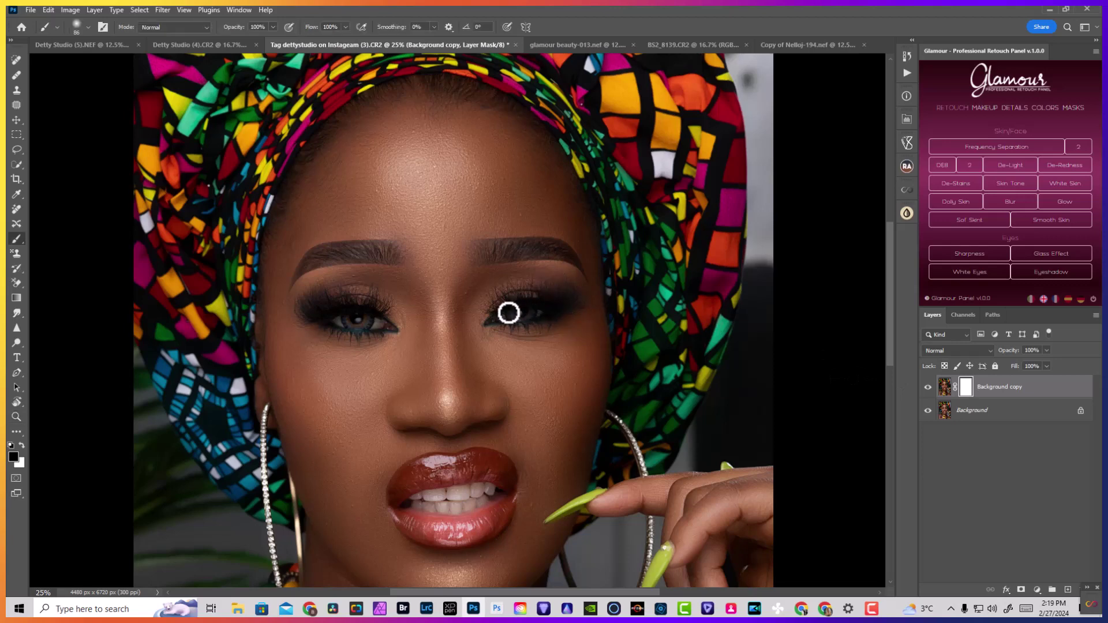
pyautogui.moveTo(508, 312); pyautogui.dragTo(529, 311)
pyautogui.moveTo(394, 321)
pyautogui.mouseDown()
pyautogui.moveTo(348, 316)
pyautogui.moveTo(358, 318)
pyautogui.mouseUp()
pyautogui.moveTo(491, 495)
pyautogui.mouseDown()
pyautogui.moveTo(419, 501)
pyautogui.moveTo(478, 495)
pyautogui.moveTo(426, 495)
pyautogui.mouseUp()
# Run Filter > Imagenomic > Portraiture 4 on Detty Studio (4).CR2 and accept it as a new layer.
pyautogui.click(204, 42)
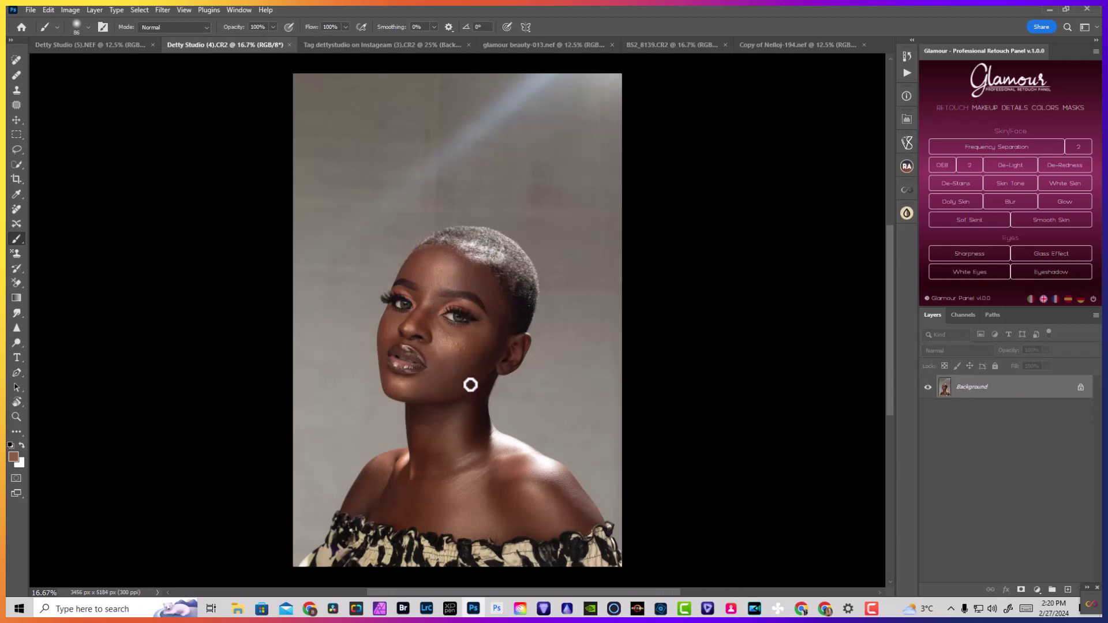
pyautogui.click(185, 10)
pyautogui.moveTo(218, 11)
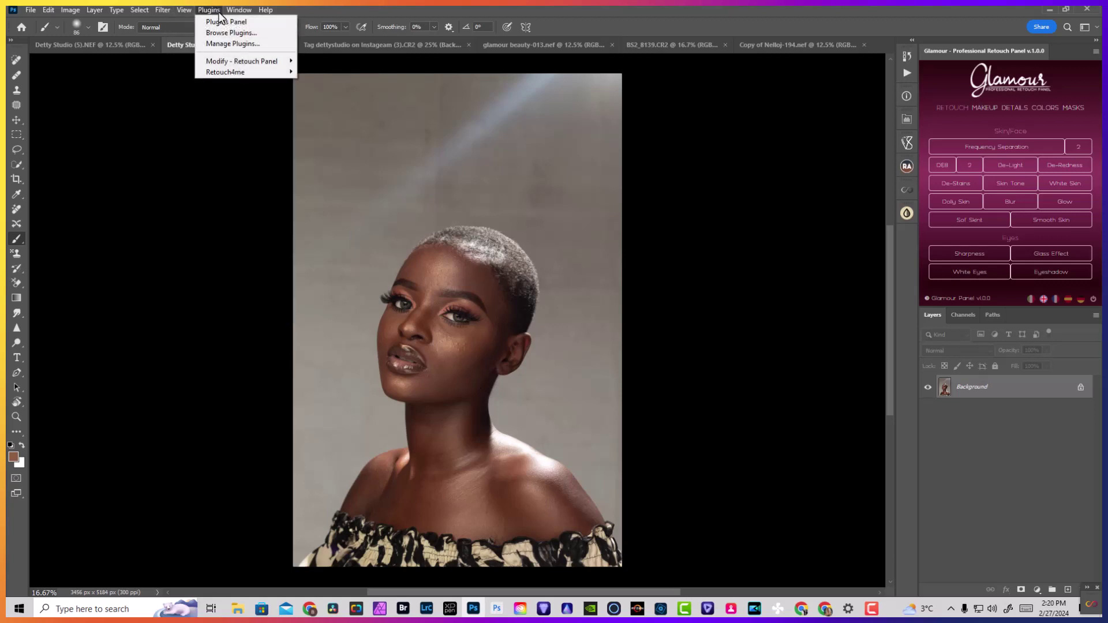
pyautogui.moveTo(140, 11)
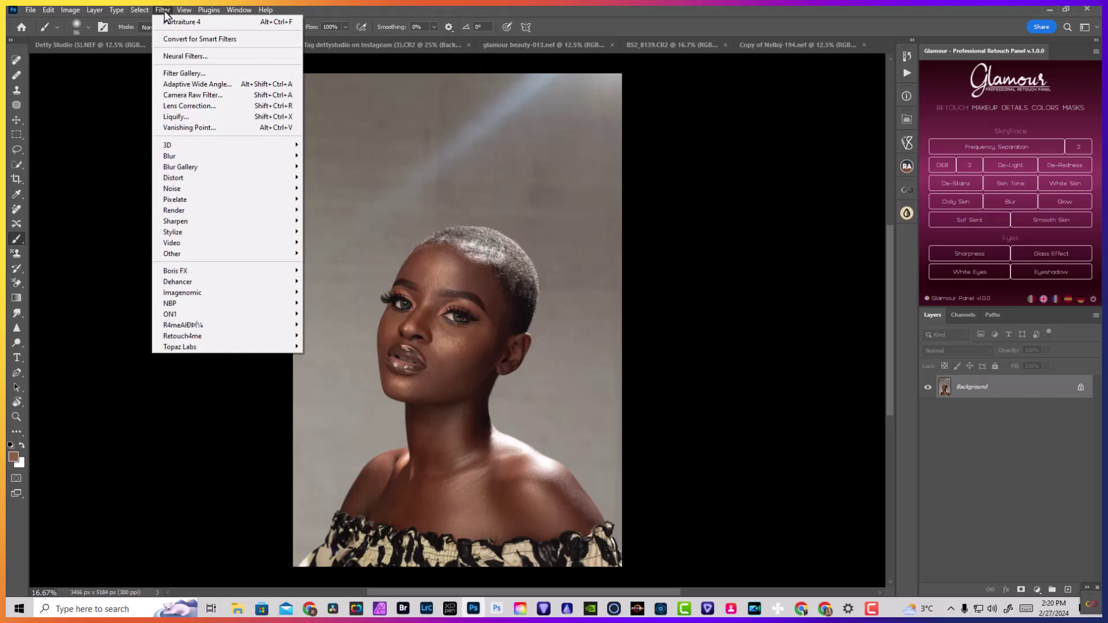
pyautogui.moveTo(302, 294)
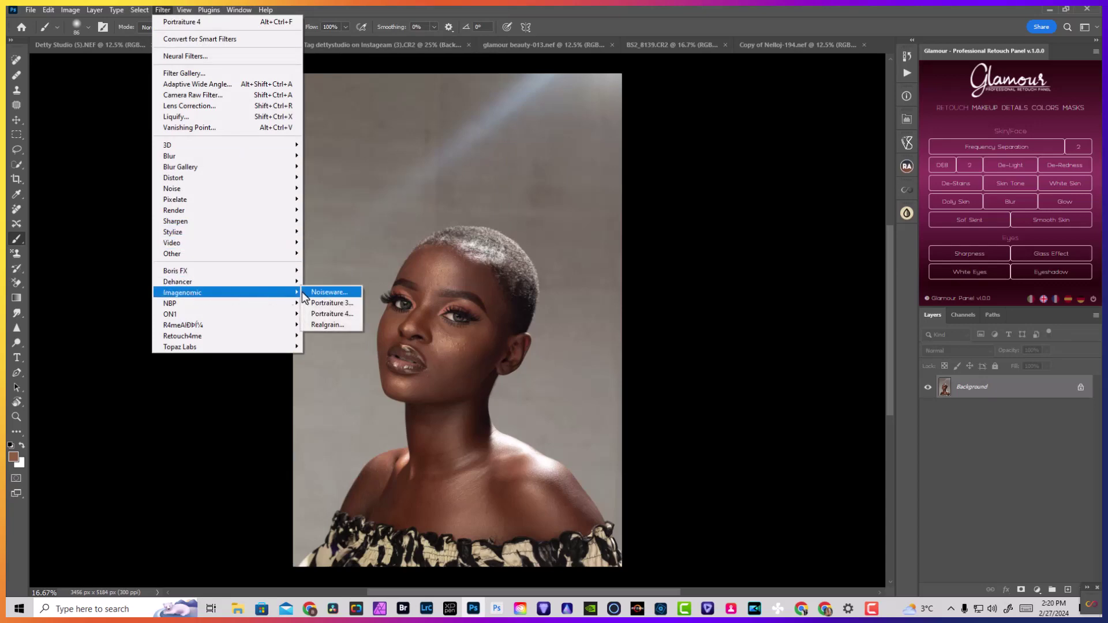
pyautogui.click(340, 317)
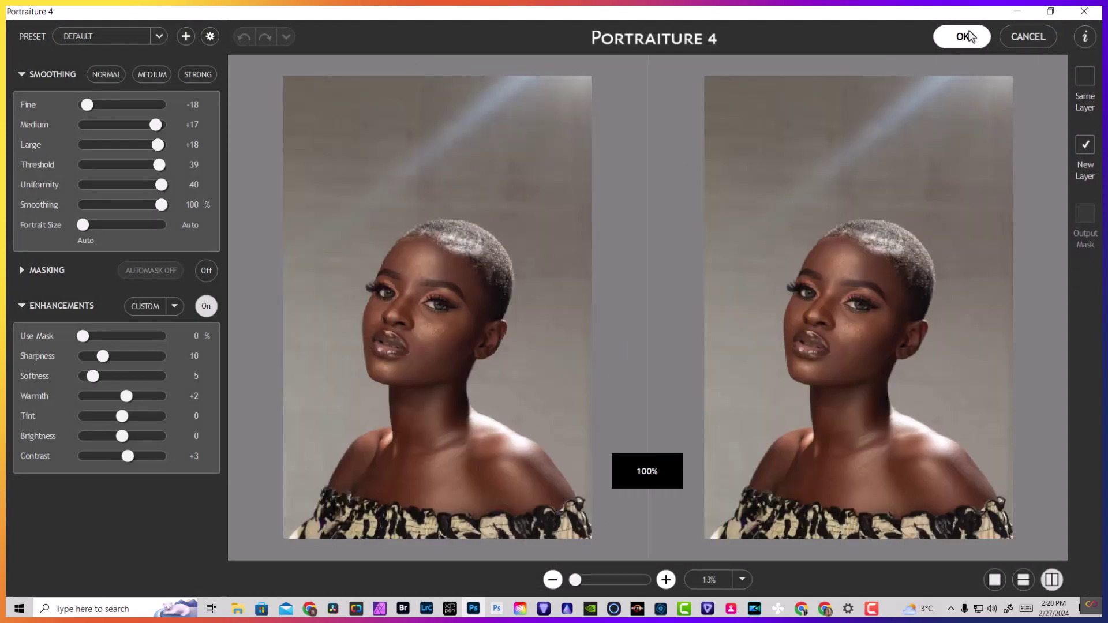
pyautogui.click(970, 36)
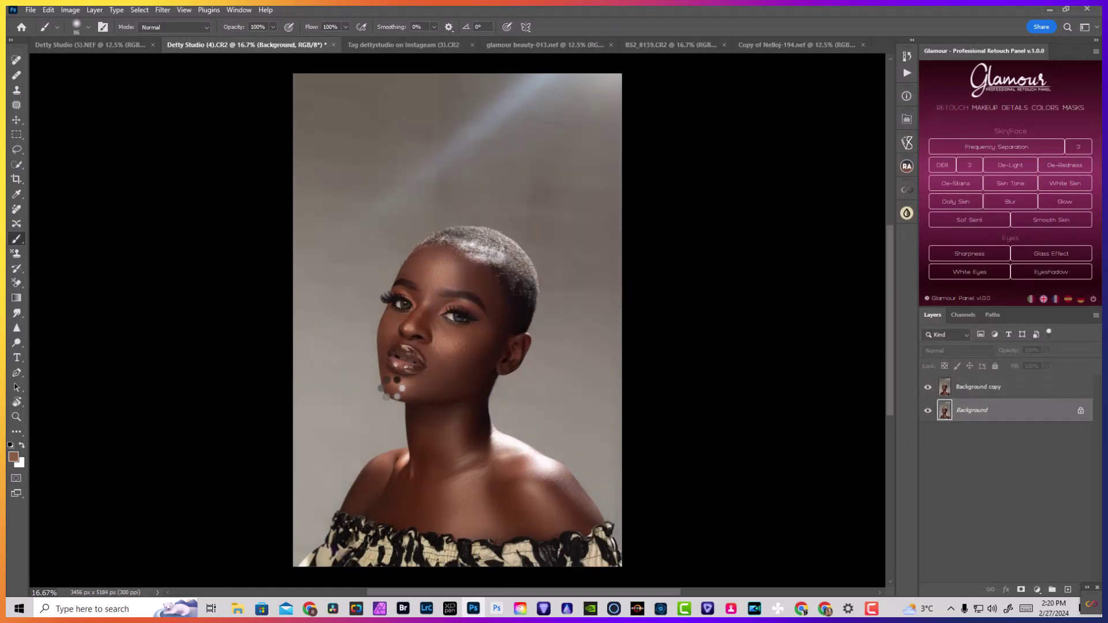
# Zoom into the face, toggle Background copy twice against the original, then go to Detty Studio (5).NEF.
pyautogui.click(16, 416)
pyautogui.click(440, 342)
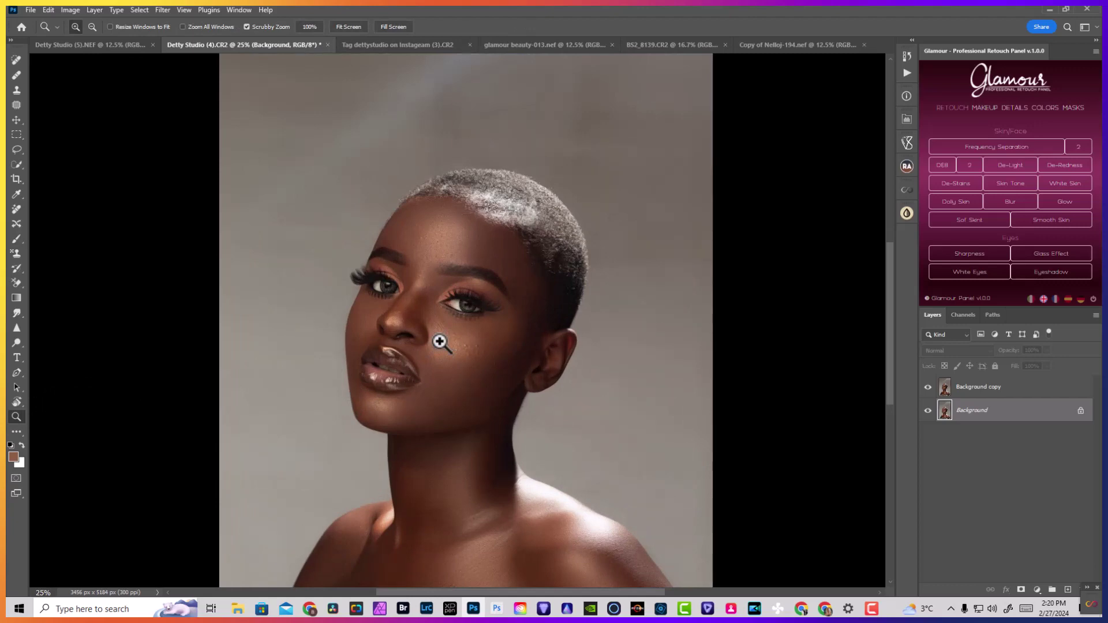
pyautogui.click(440, 342)
pyautogui.click(973, 387)
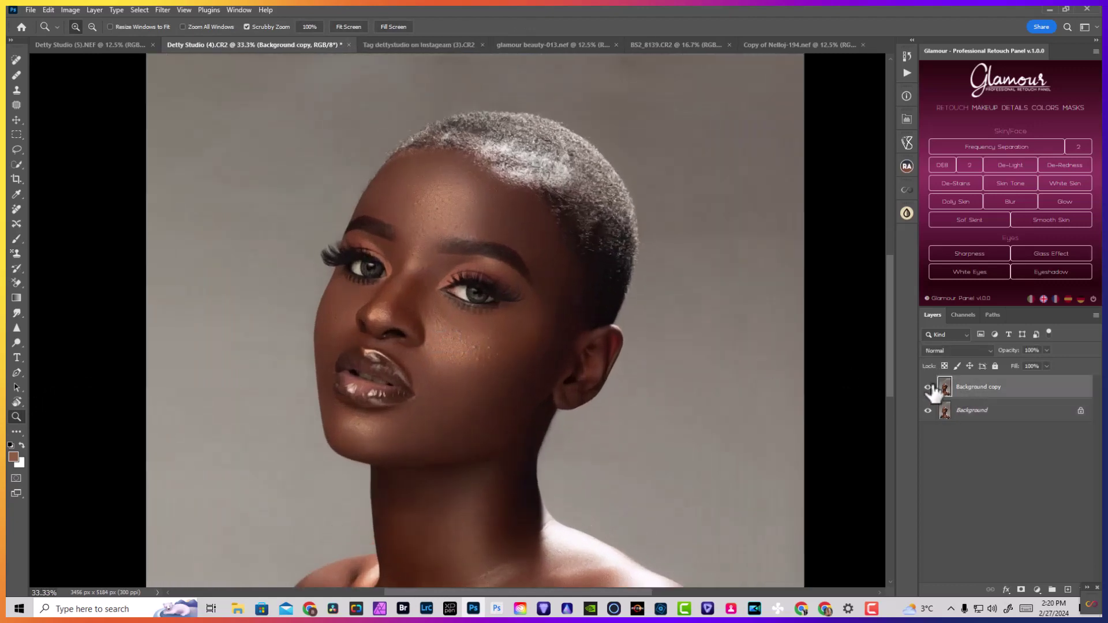
pyautogui.click(927, 387)
pyautogui.click(928, 387)
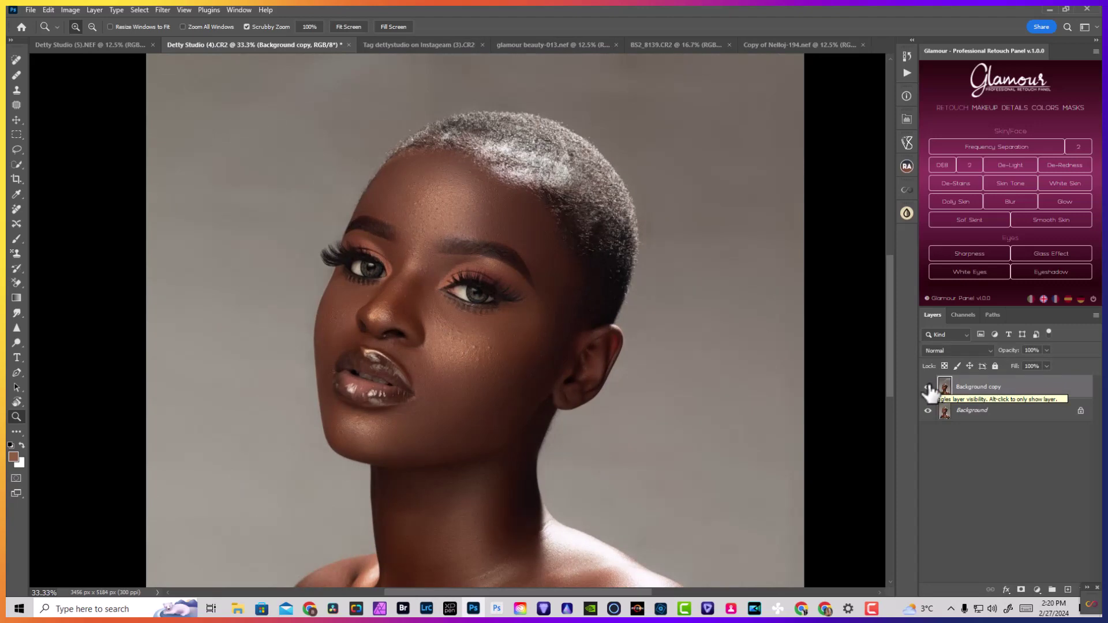
pyautogui.click(928, 387)
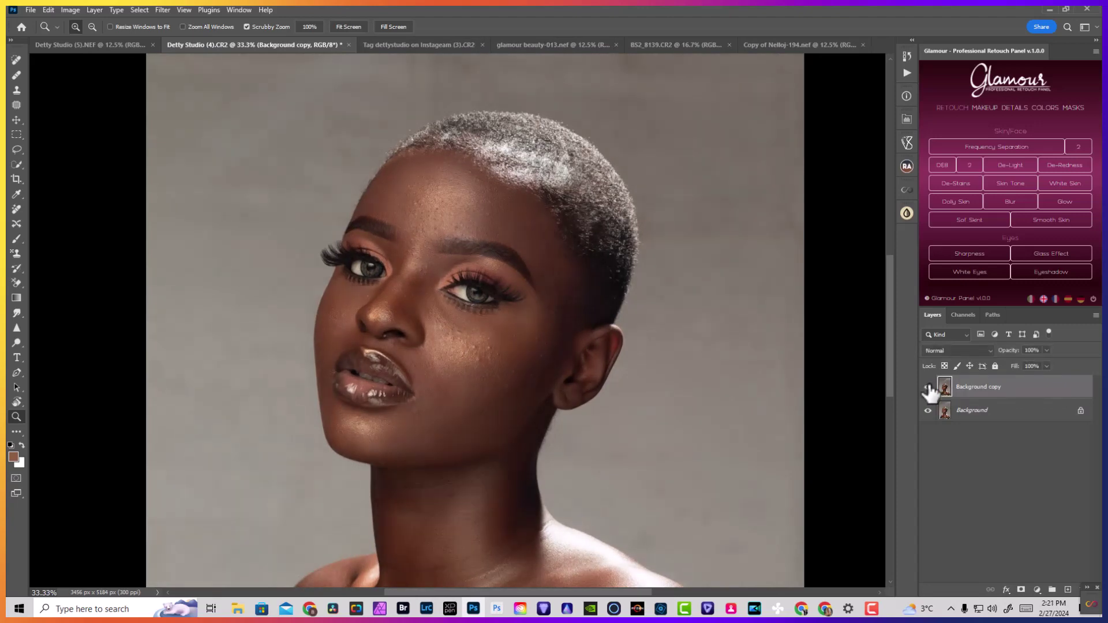
pyautogui.click(927, 388)
pyautogui.click(74, 41)
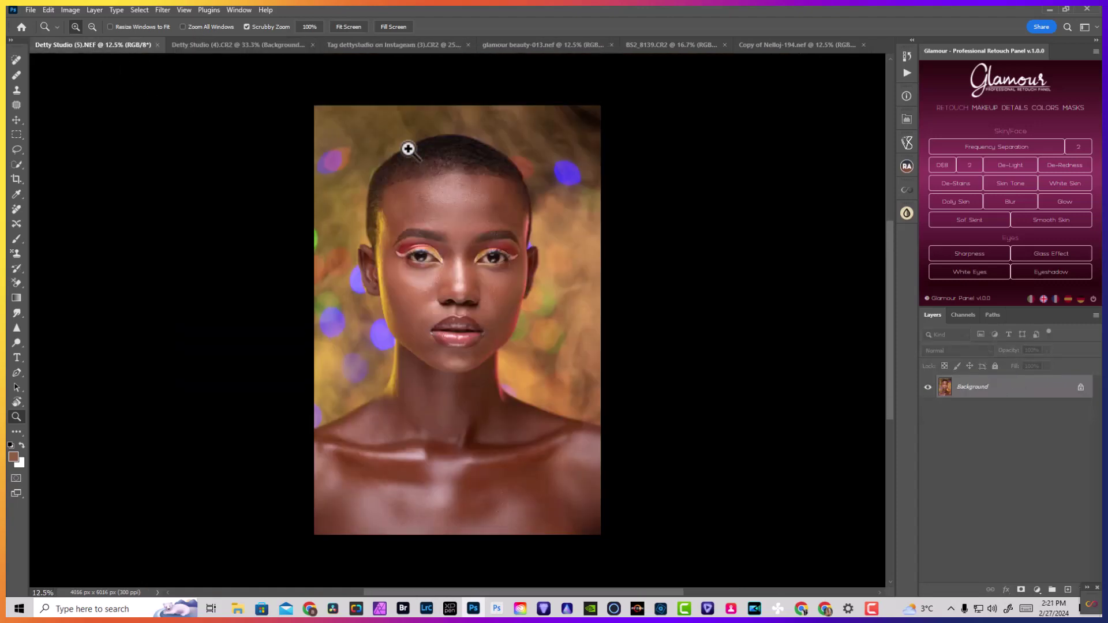
# Run Filter > Imagenomic > Portraiture 4 on BS2_8139.CR2 and accept it as a new layer.
pyautogui.click(706, 45)
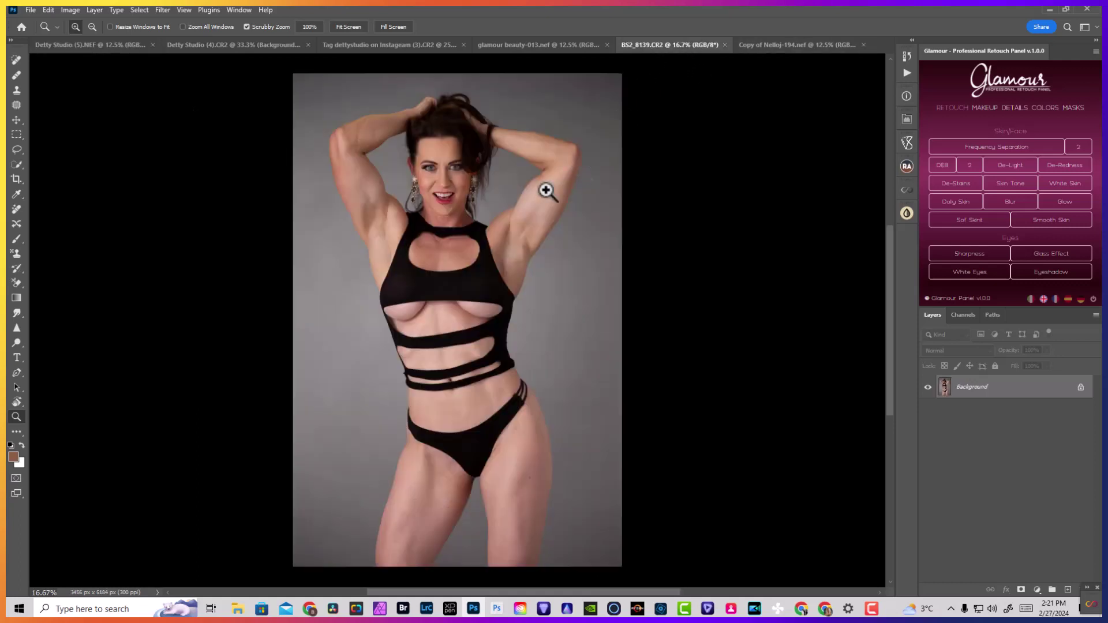
pyautogui.click(160, 10)
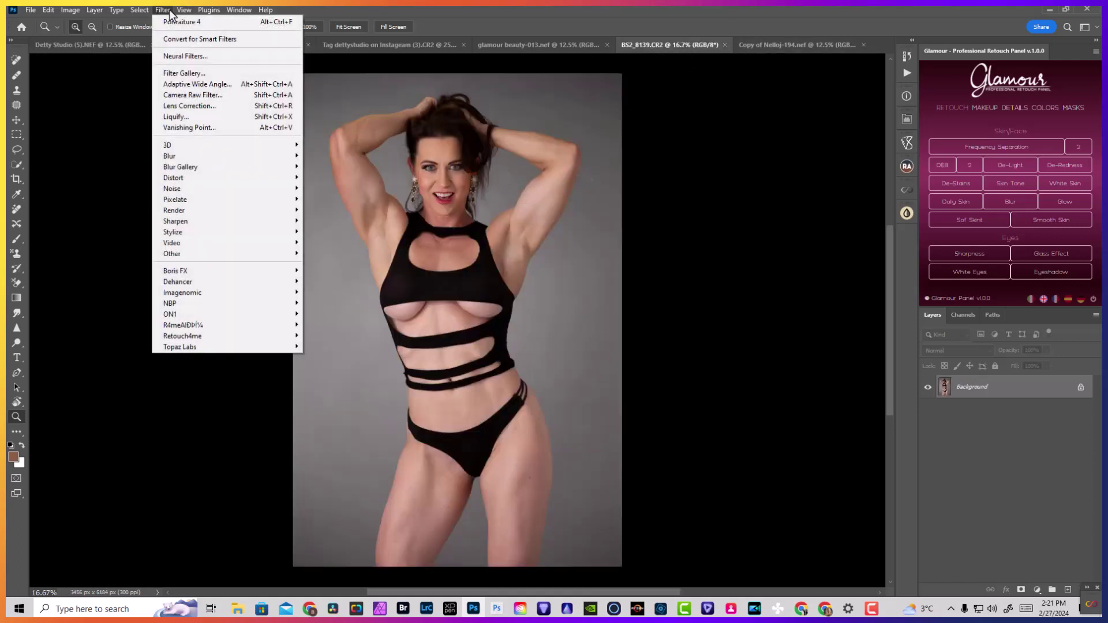
pyautogui.moveTo(185, 12)
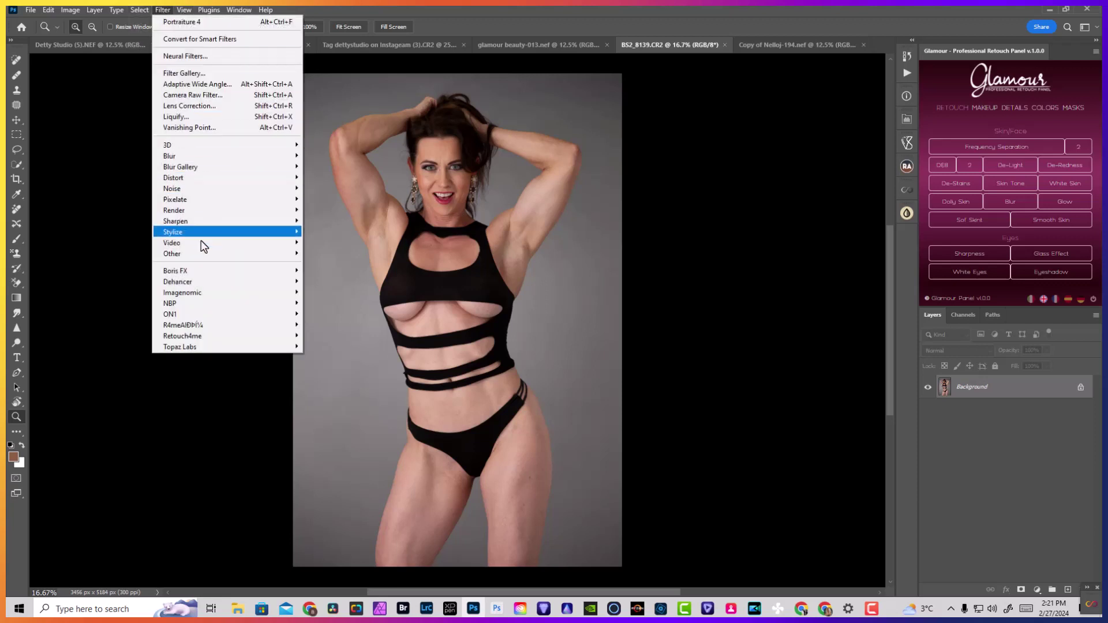
pyautogui.moveTo(208, 292)
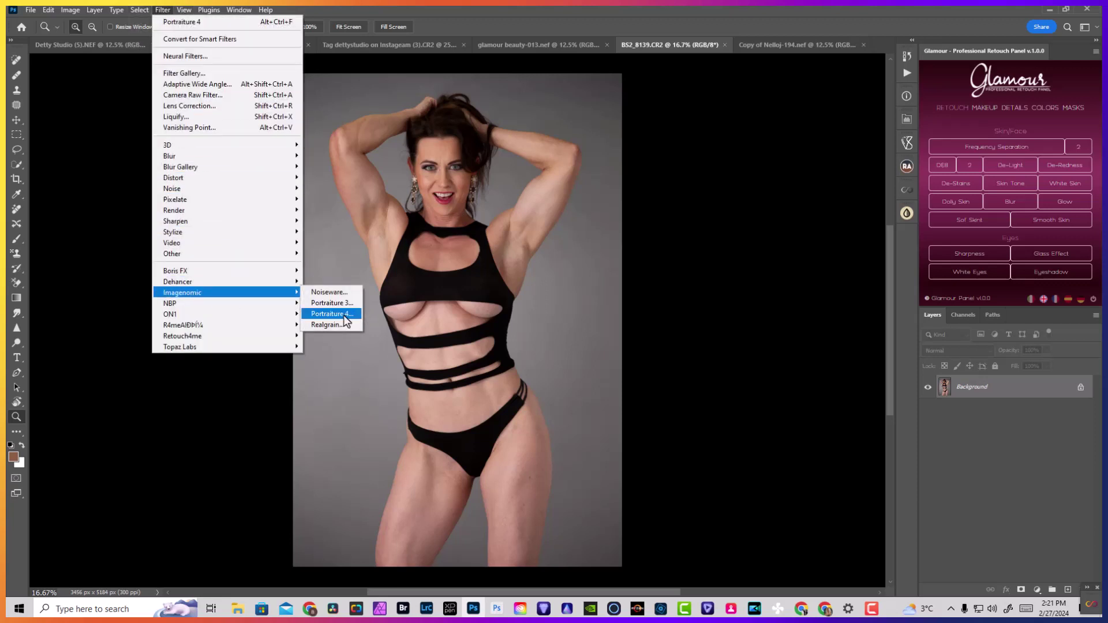
pyautogui.click(342, 314)
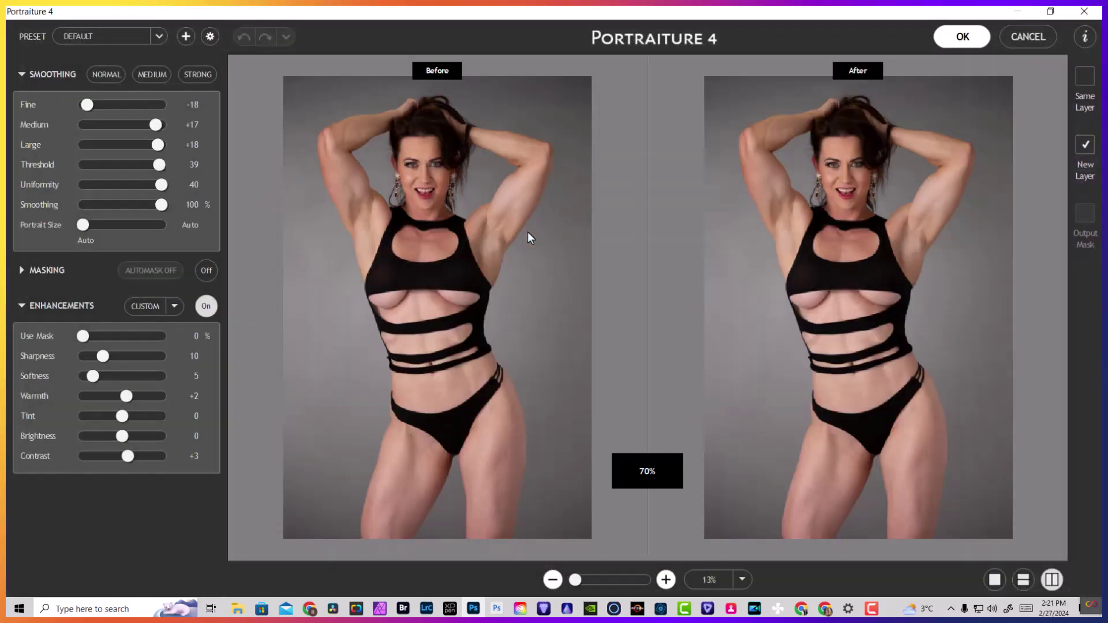
pyautogui.click(962, 36)
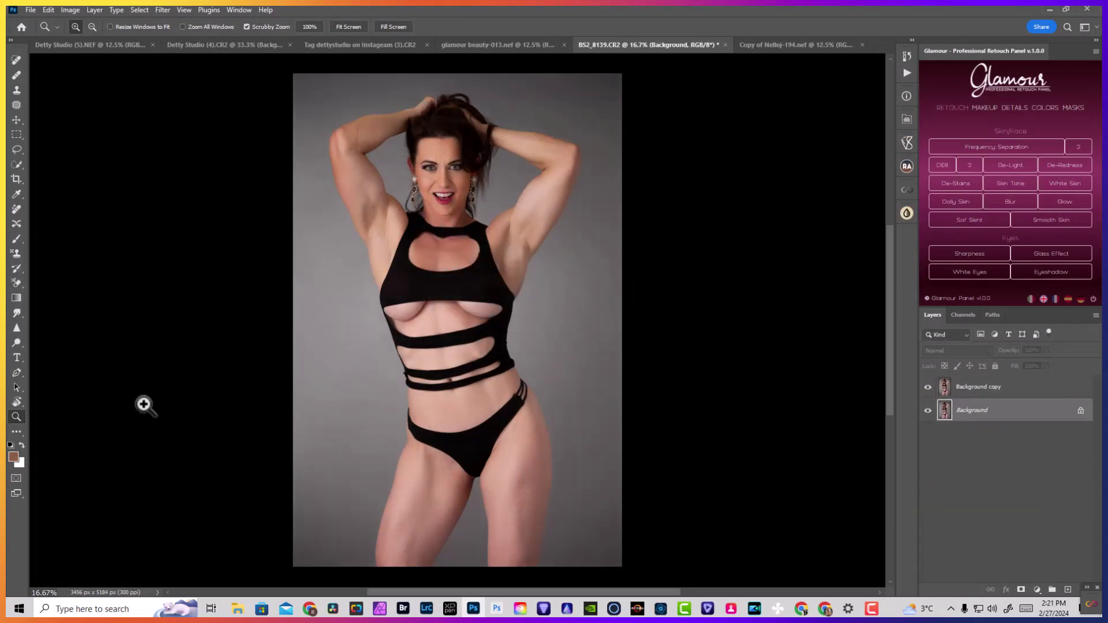
# Zoom in close on the woman's face in the BS2_8139 portrait.
pyautogui.click(459, 154)
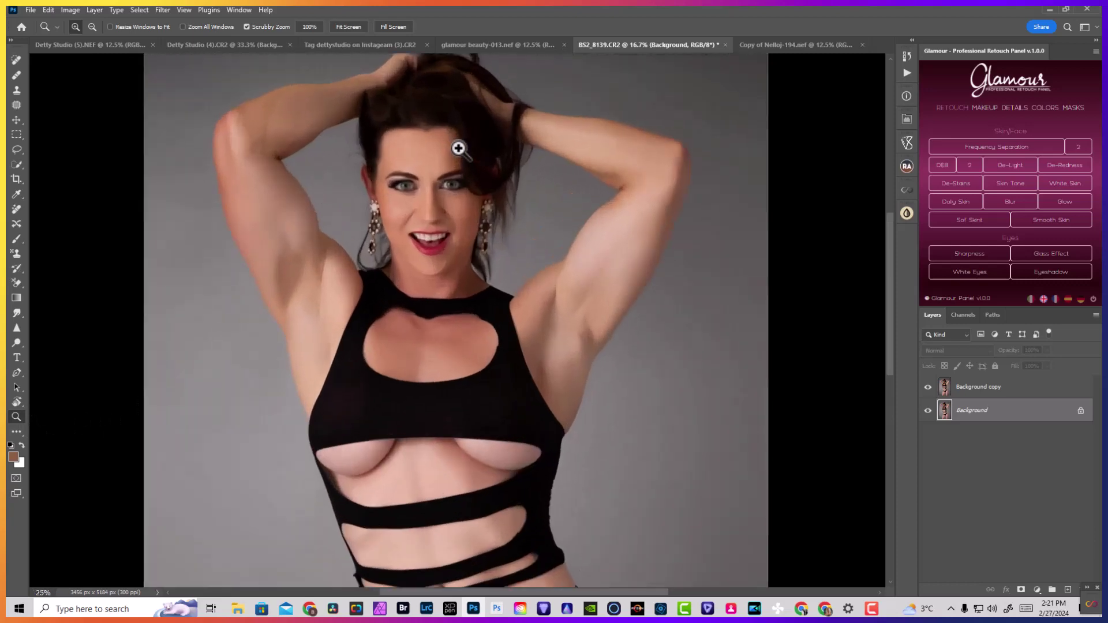
pyautogui.click(461, 161)
pyautogui.click(440, 186)
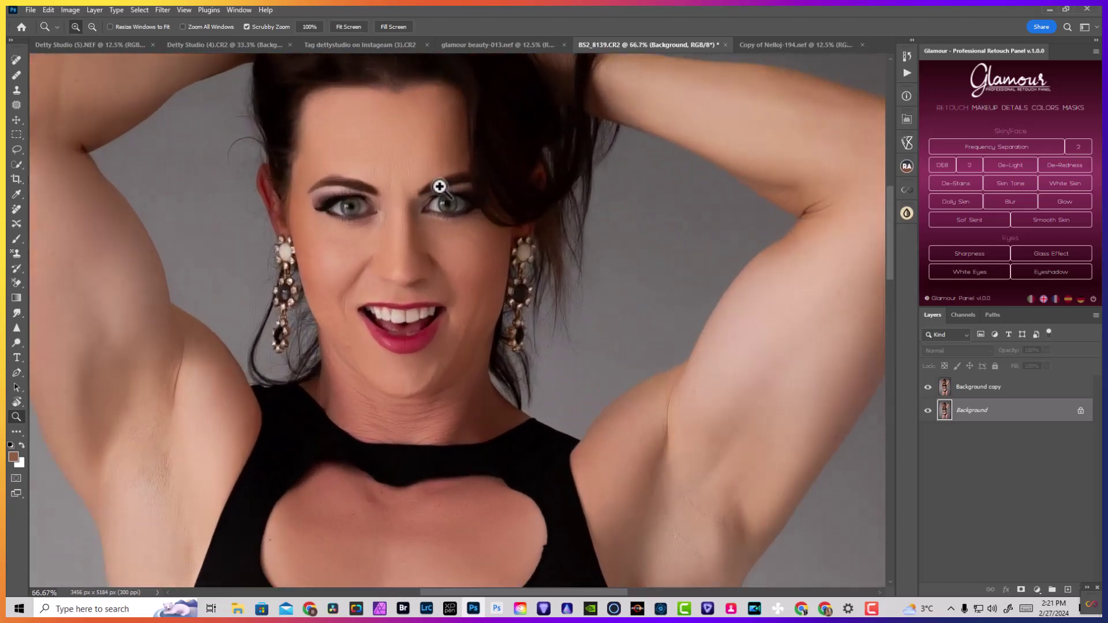
# Toggle Background copy to compare the skin, then fit the view and switch to Copy of Nelloj-194.nef.
pyautogui.click(928, 387)
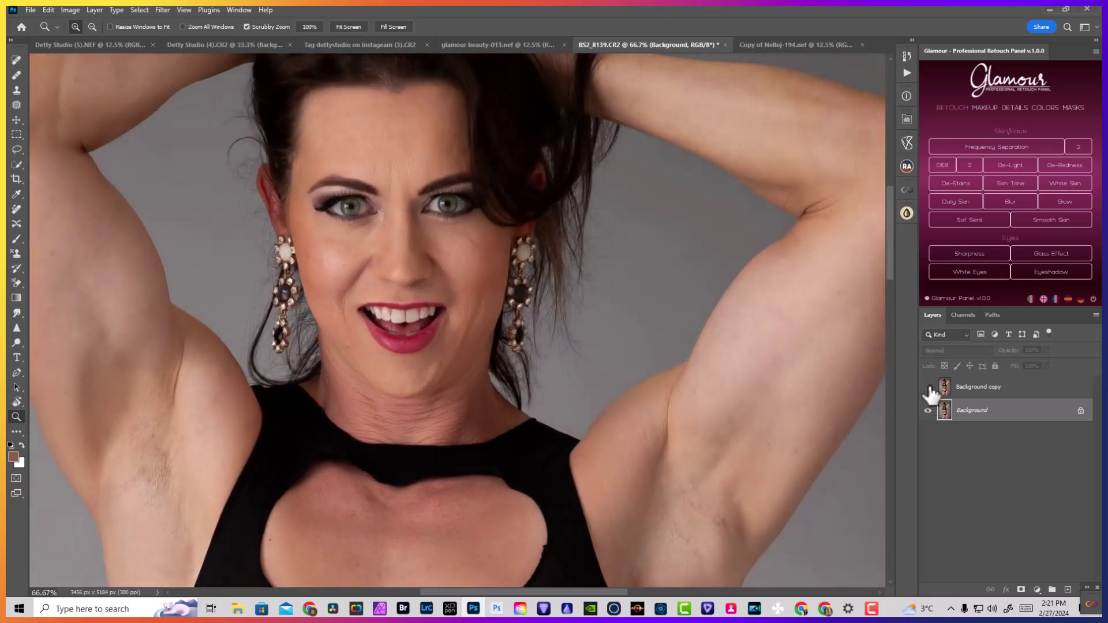
pyautogui.click(929, 388)
pyautogui.click(928, 388)
pyautogui.click(928, 388)
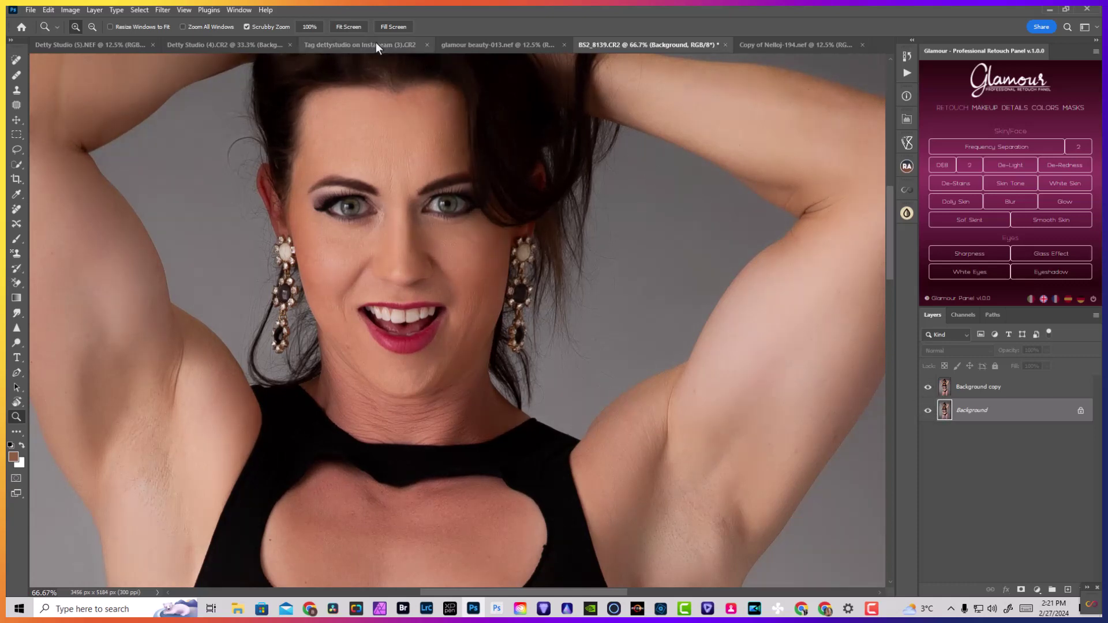
pyautogui.click(349, 27)
pyautogui.click(802, 51)
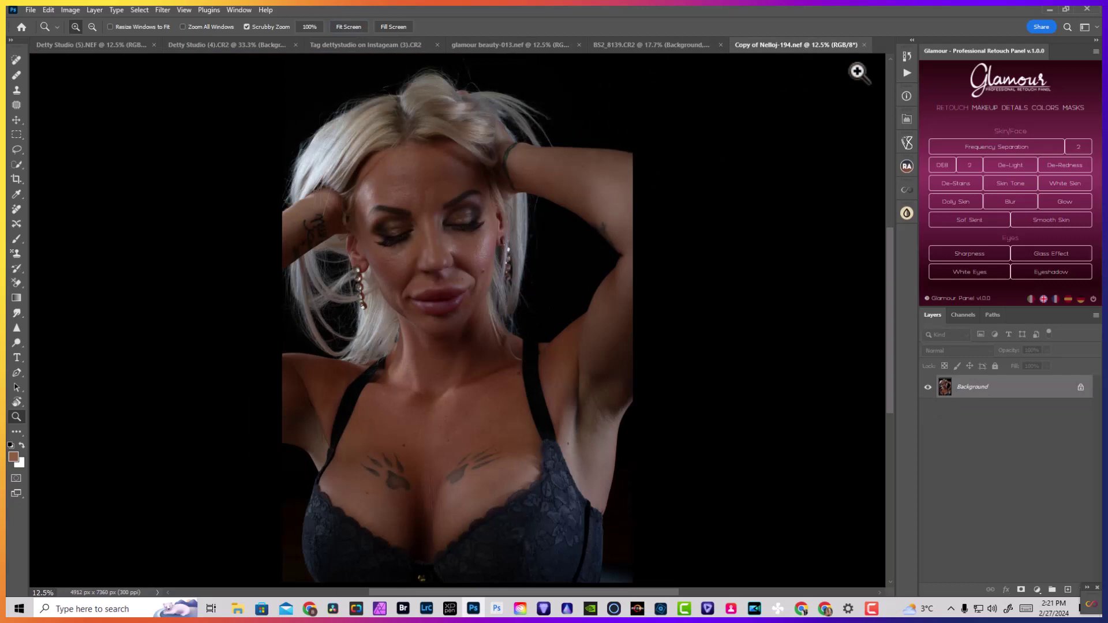
# Bring up the glamour beauty-013.nef portrait, zoom toward the chin, then fit it on screen.
pyautogui.click(667, 47)
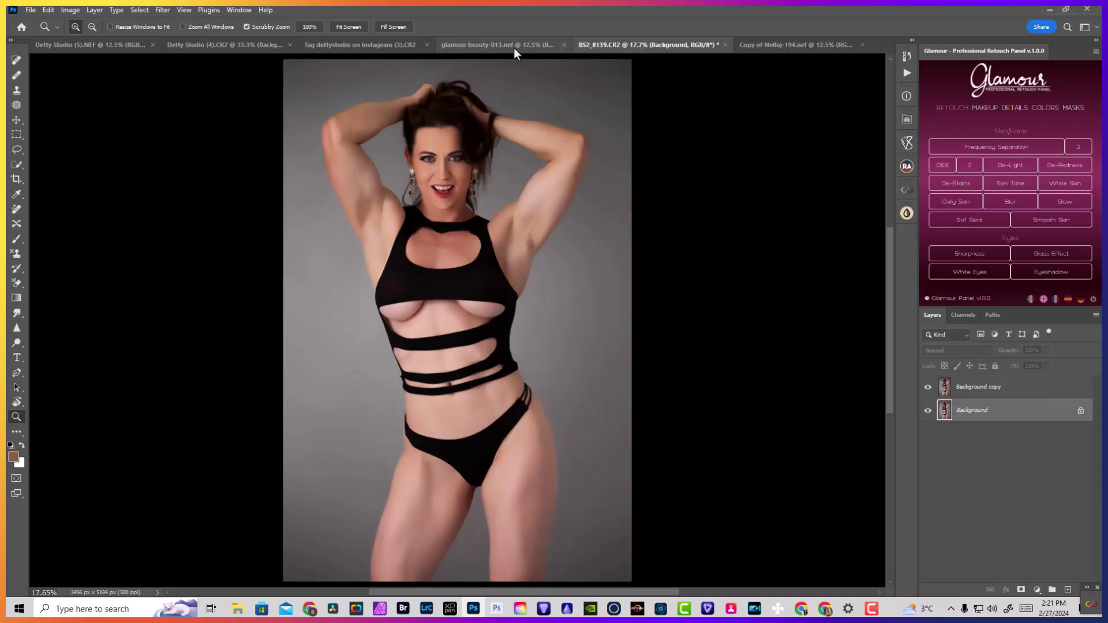
pyautogui.click(514, 47)
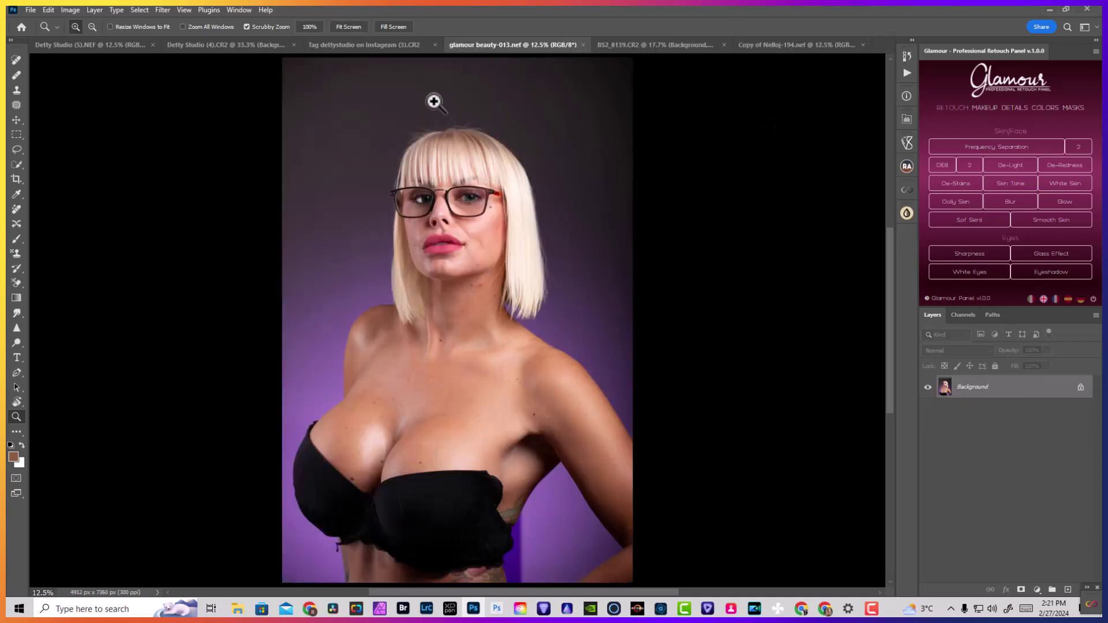
pyautogui.click(445, 277)
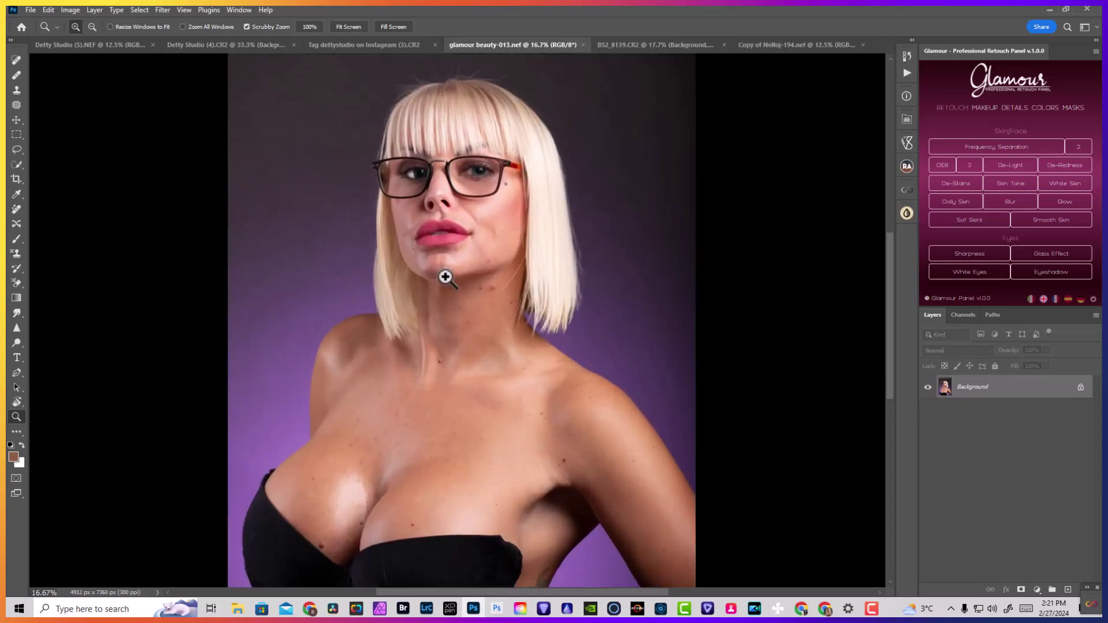
pyautogui.click(348, 27)
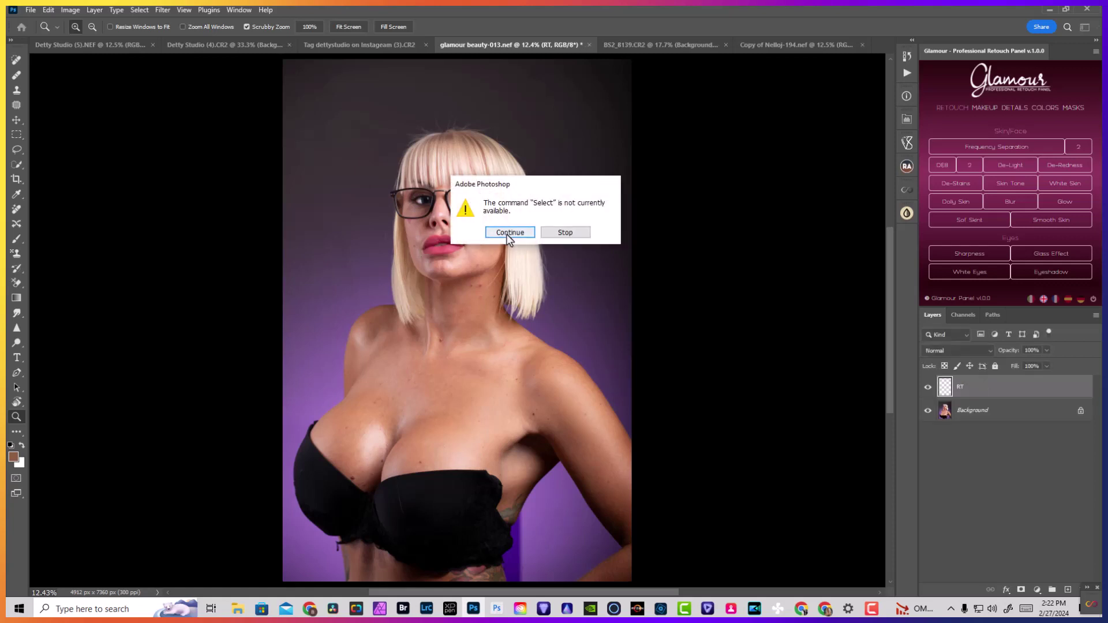
# Let the retouch action continue past the warning and check the History list.
pyautogui.click(507, 234)
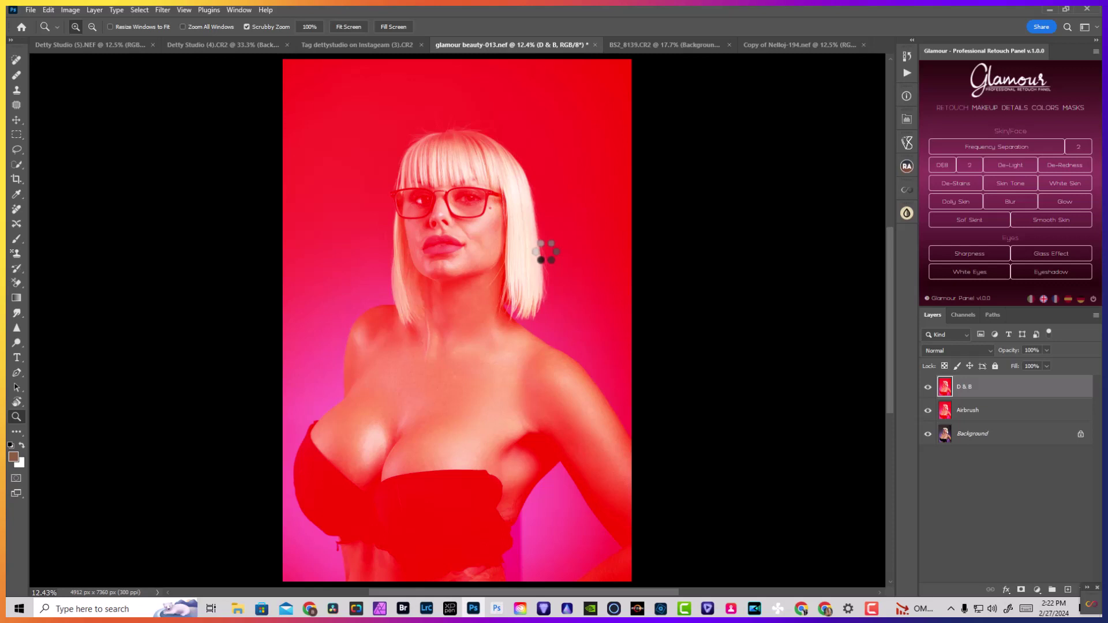
pyautogui.click(906, 58)
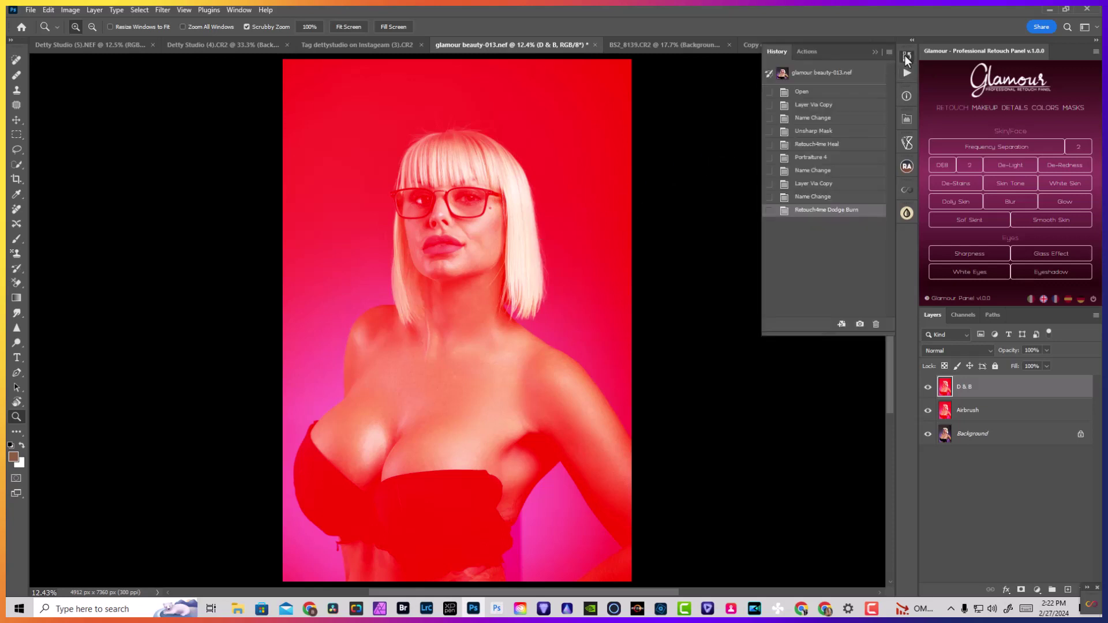
pyautogui.click(906, 58)
# Hide the D & B and Airbrush layers, select Background, and zoom into the face.
pyautogui.click(928, 388)
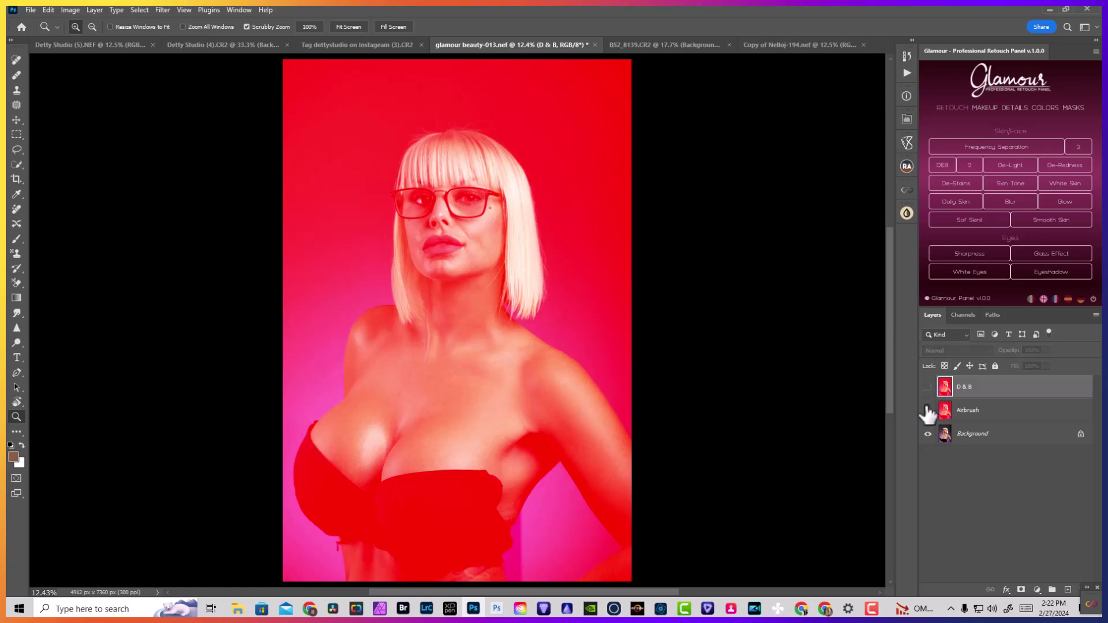
pyautogui.click(928, 410)
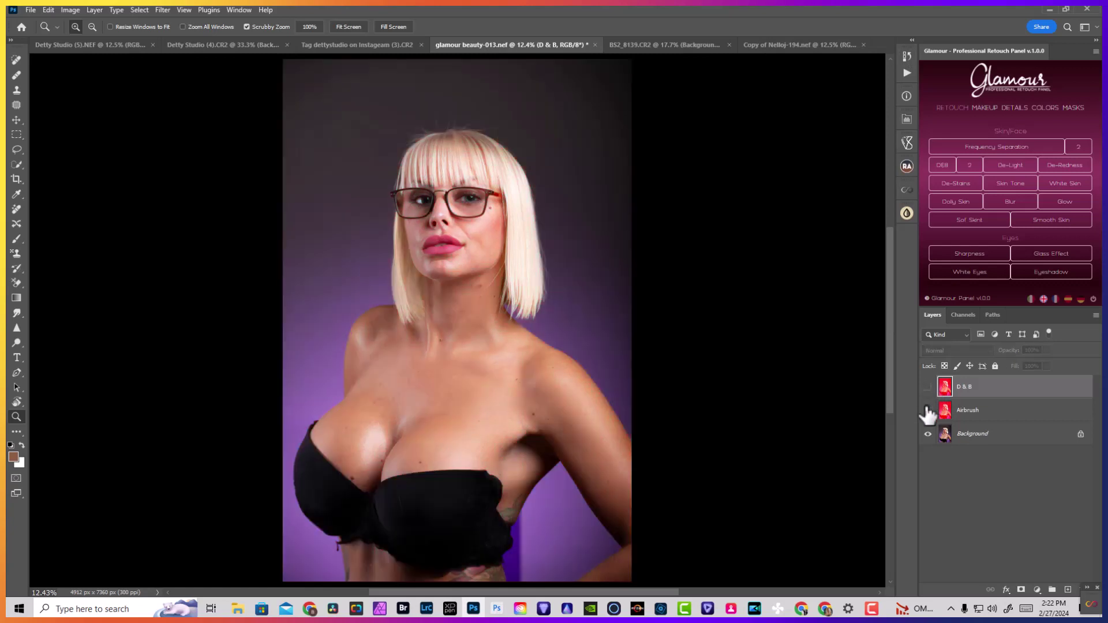
pyautogui.click(960, 437)
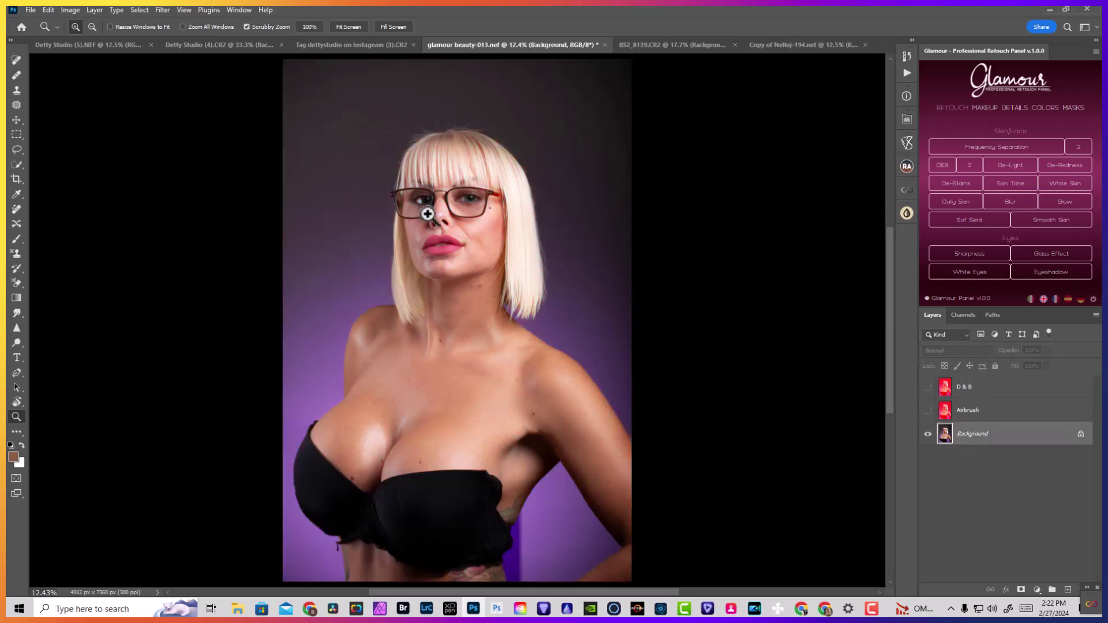
pyautogui.moveTo(427, 213); pyautogui.dragTo(512, 240)
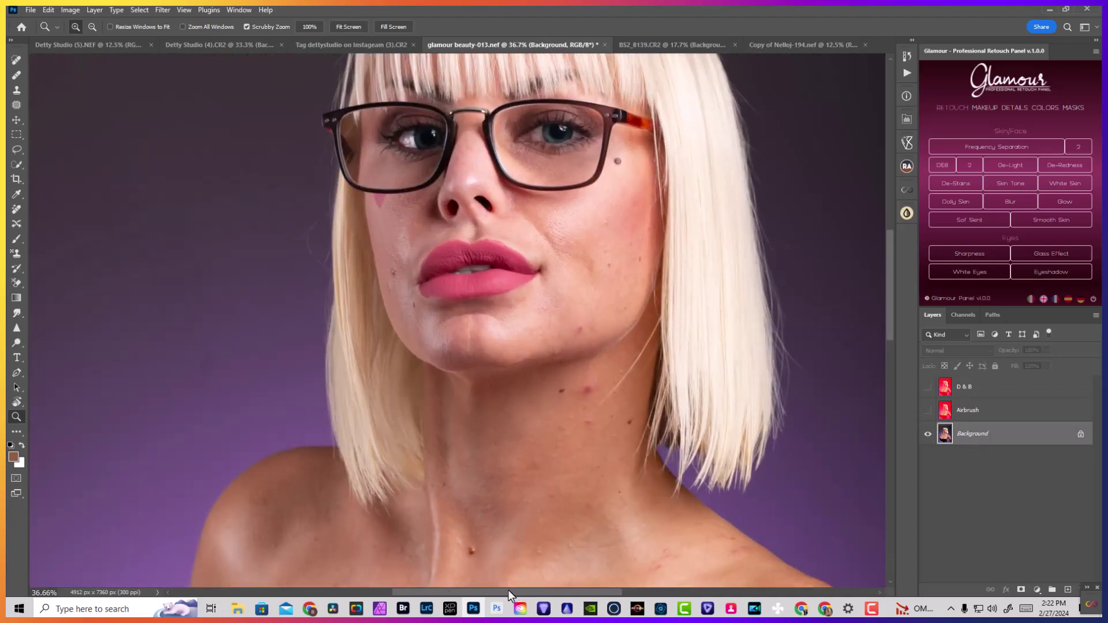
pyautogui.click(520, 610)
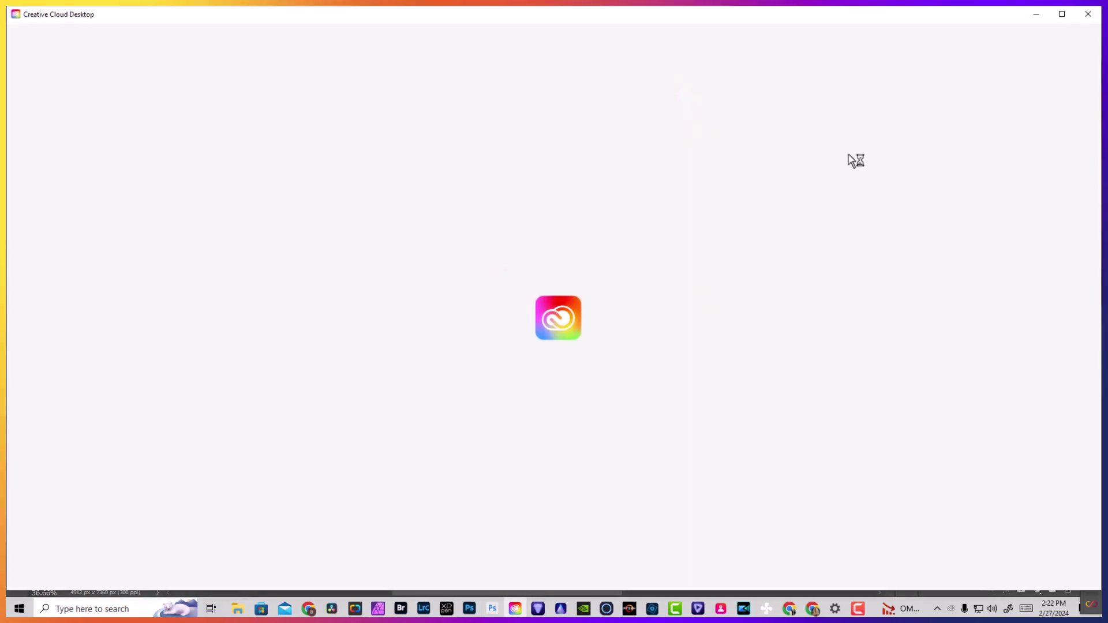
pyautogui.click(1037, 16)
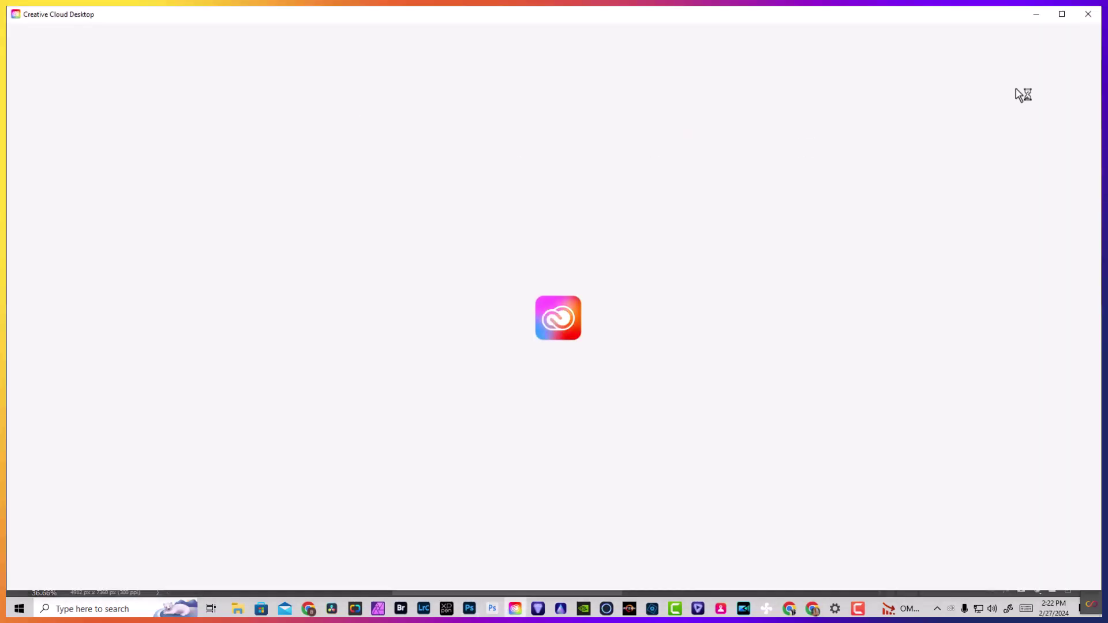
pyautogui.click(1043, 13)
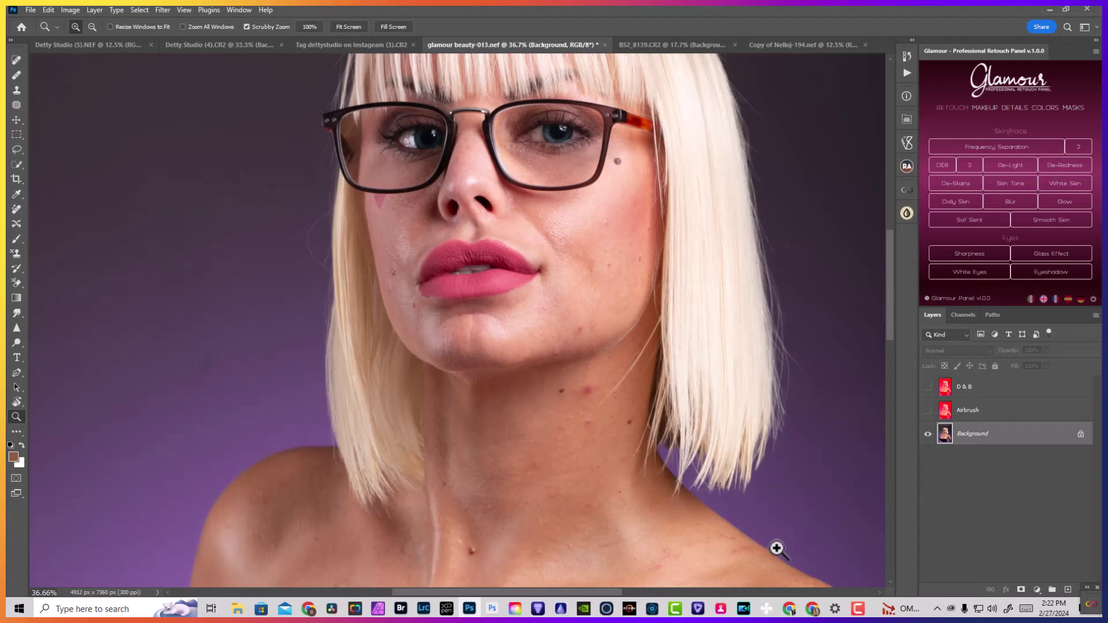
pyautogui.click(516, 609)
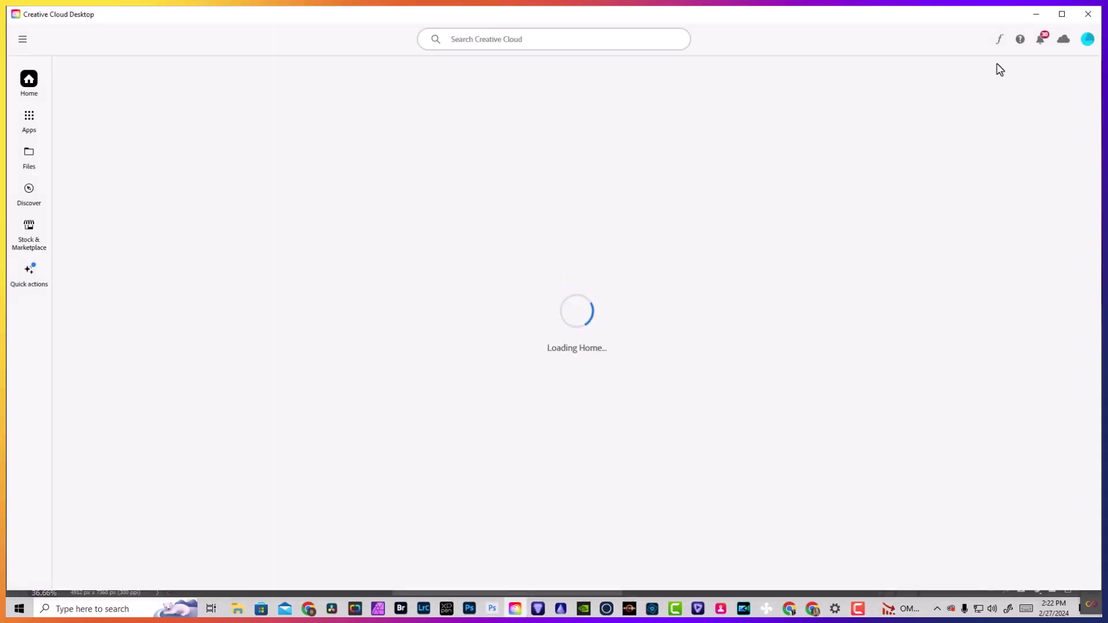
pyautogui.click(1036, 14)
pyautogui.scroll(3, 479, 196)
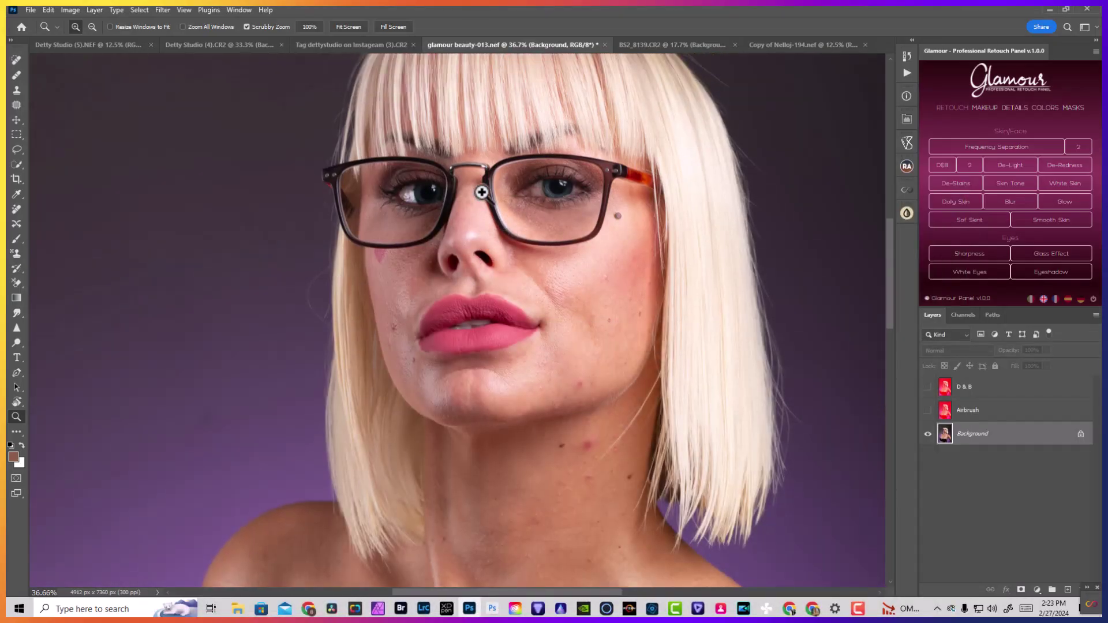
# Apply Imagenomic Portraiture 4 to the Detty Studio (5).NEF portrait as a new layer.
pyautogui.scroll(2, 481, 192)
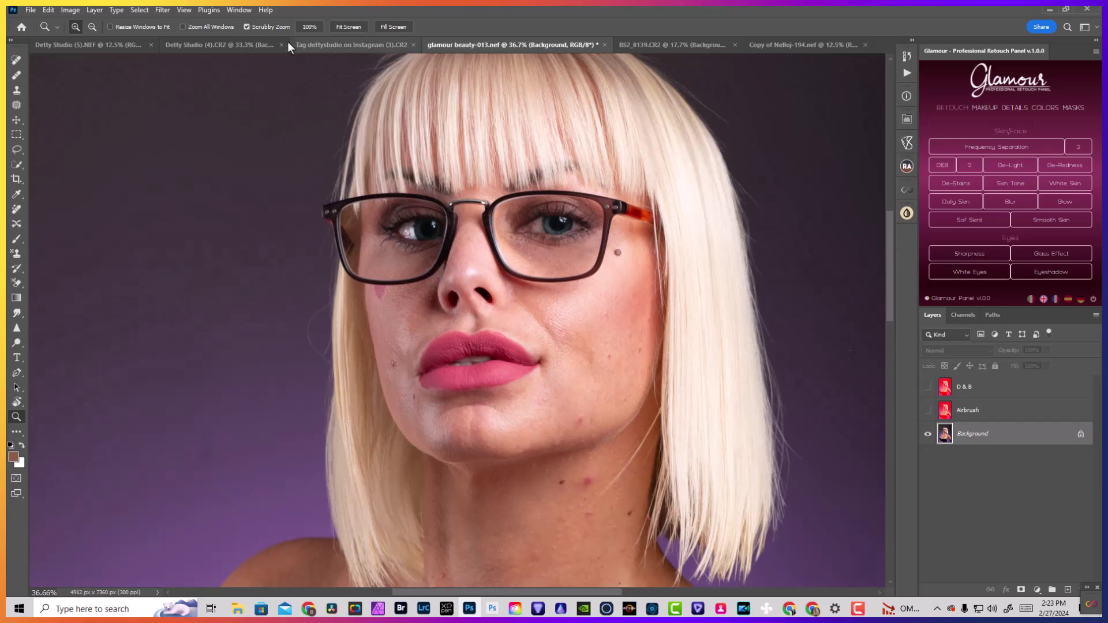
pyautogui.click(199, 44)
pyautogui.click(106, 43)
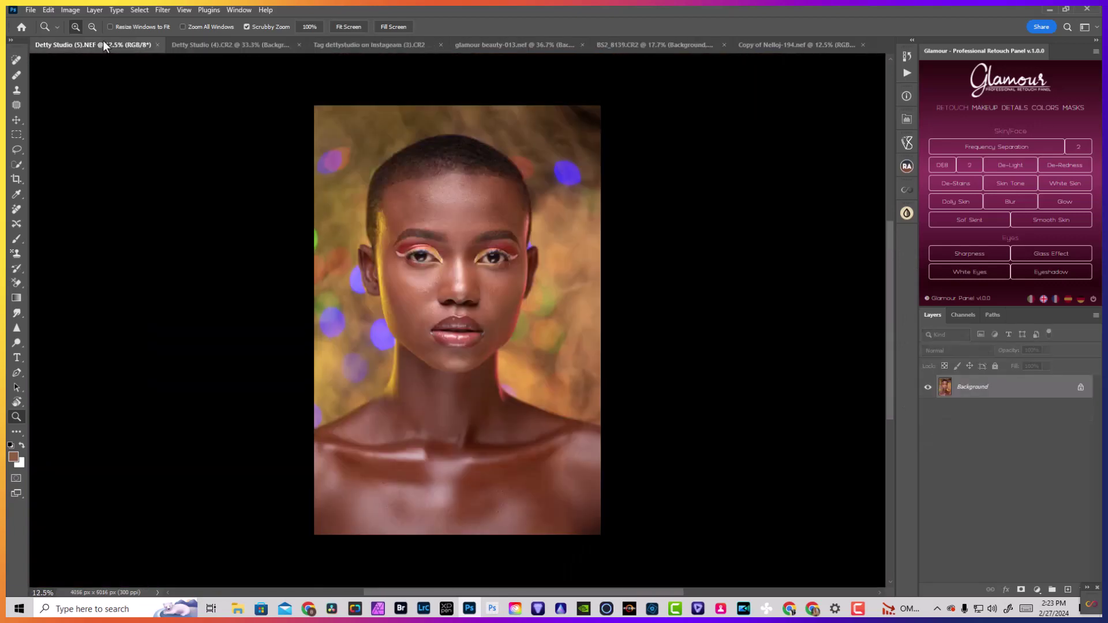
pyautogui.click(163, 10)
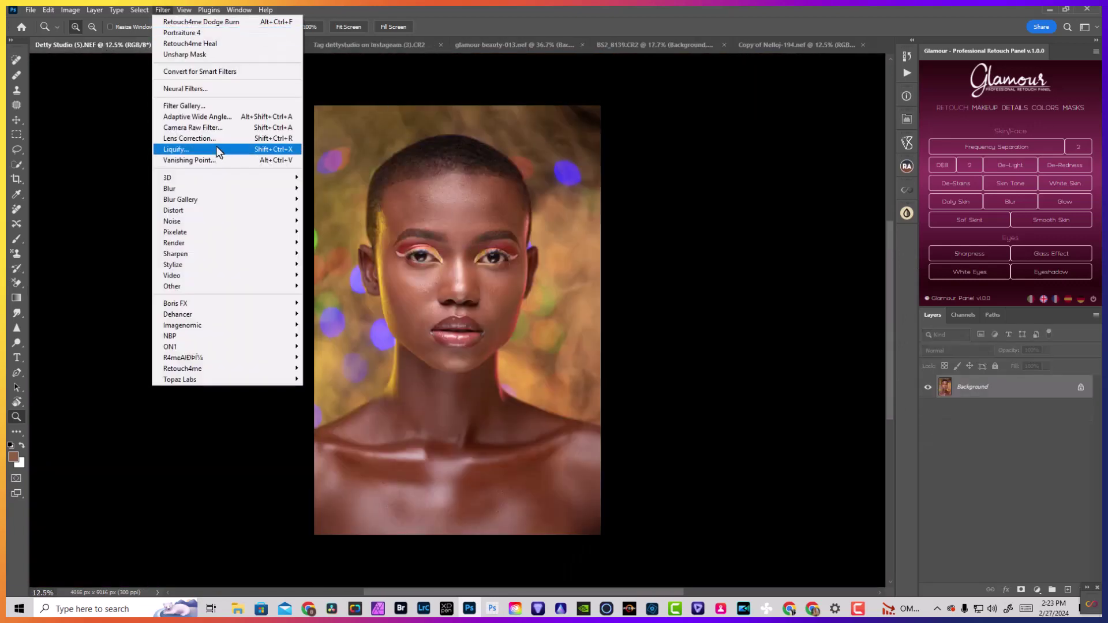
pyautogui.moveTo(286, 326)
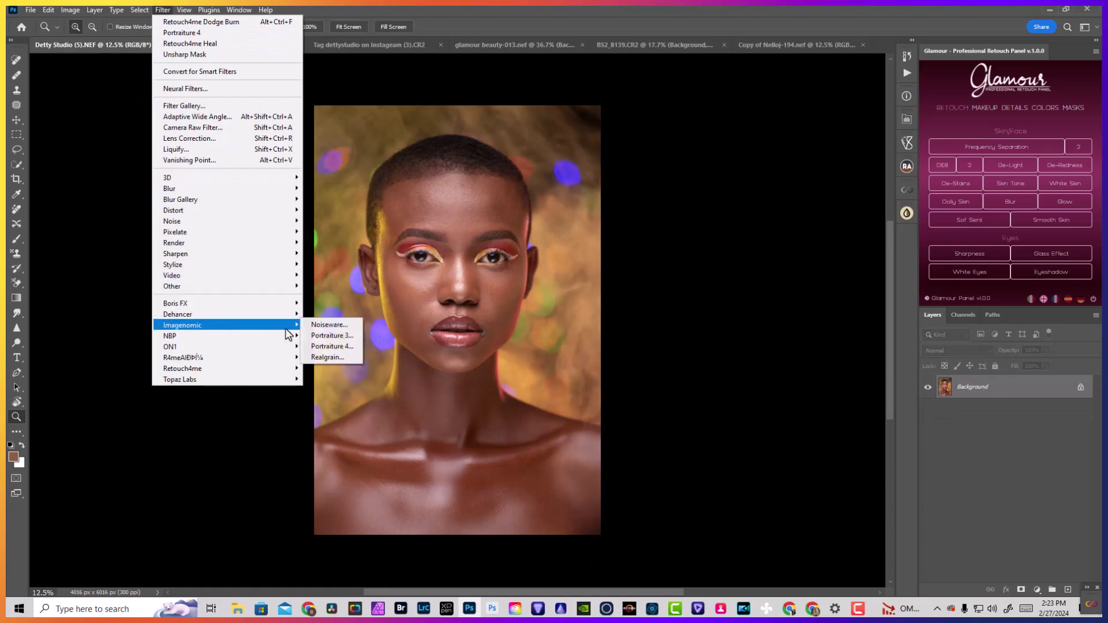
pyautogui.click(330, 346)
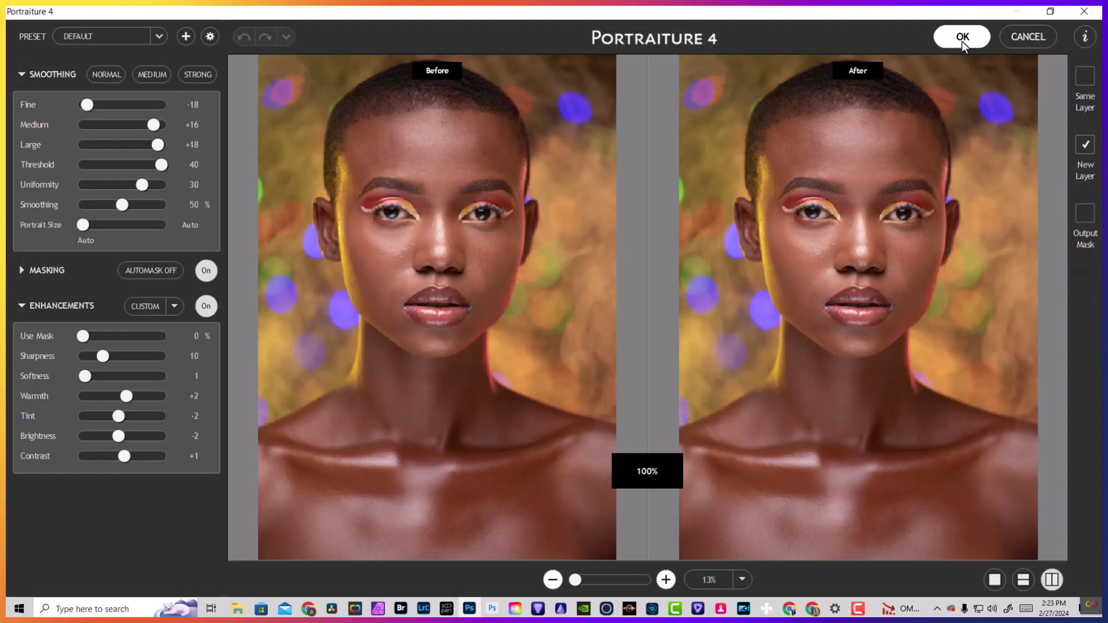
pyautogui.click(961, 37)
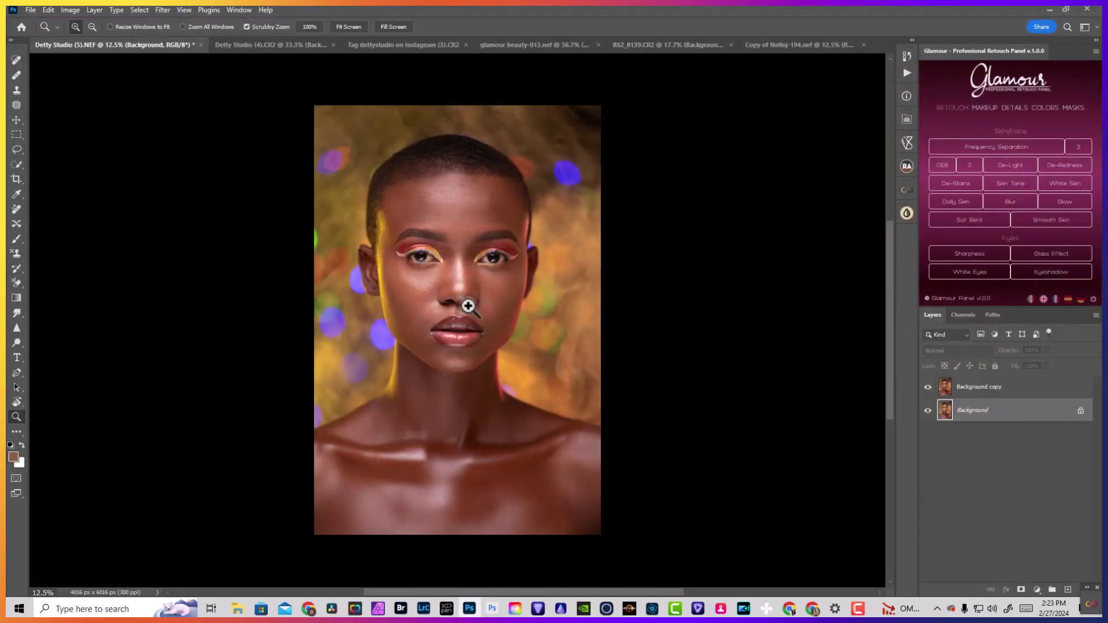
# Zoom into the face and toggle the Background copy layer to compare smoothed and original skin.
pyautogui.click(462, 209)
pyautogui.click(946, 391)
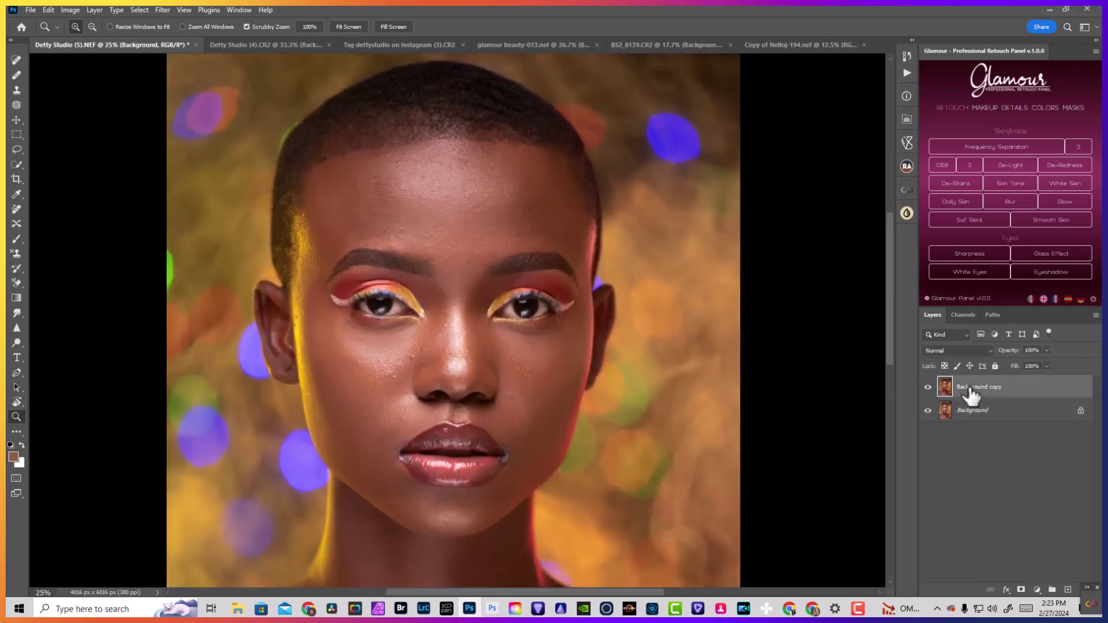
pyautogui.click(927, 388)
pyautogui.click(928, 387)
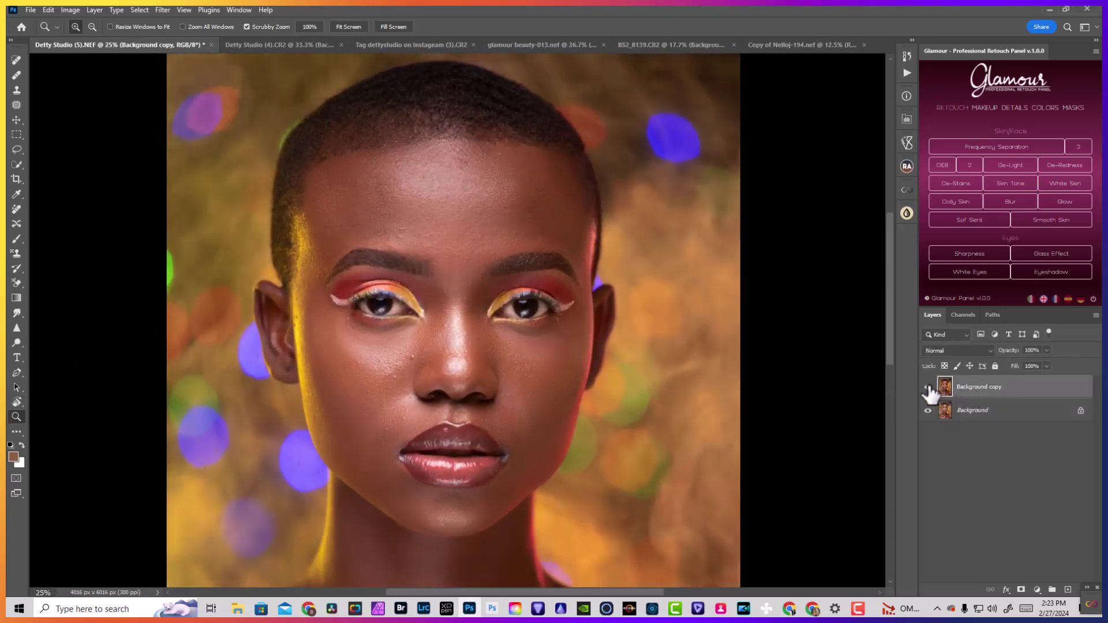
pyautogui.click(928, 387)
pyautogui.click(927, 388)
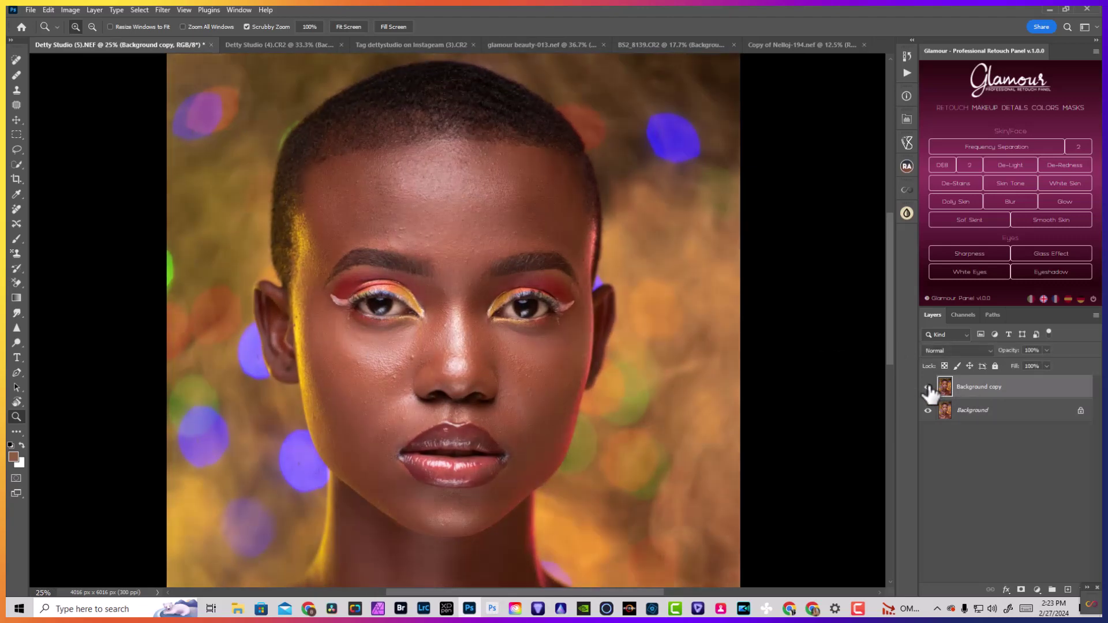